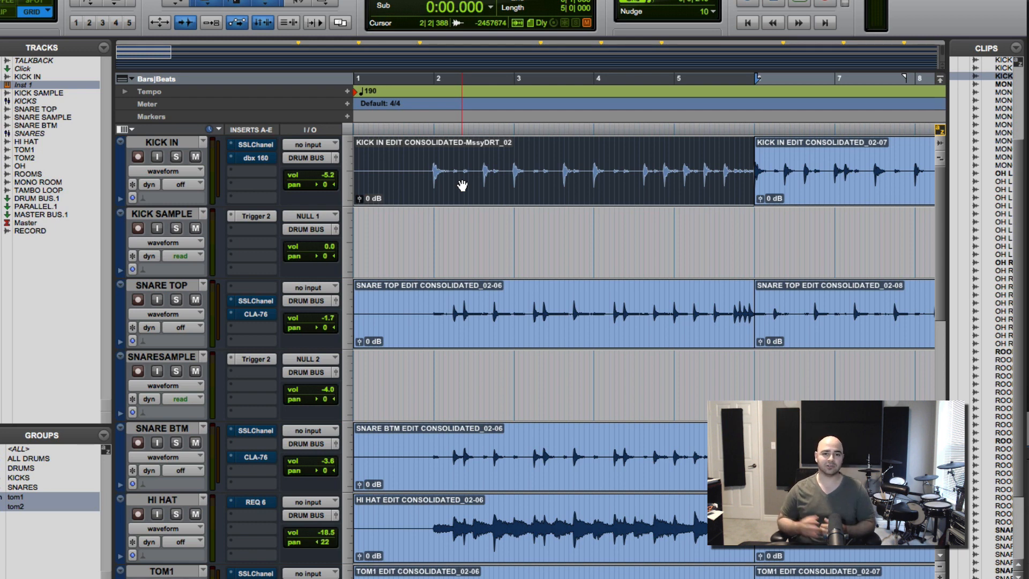
Inspect the Trigger 2 plug-in and its loaded sample on the KICK SAMPLE track, and close it
{"action": "left_click", "coordinate": [261, 216]}
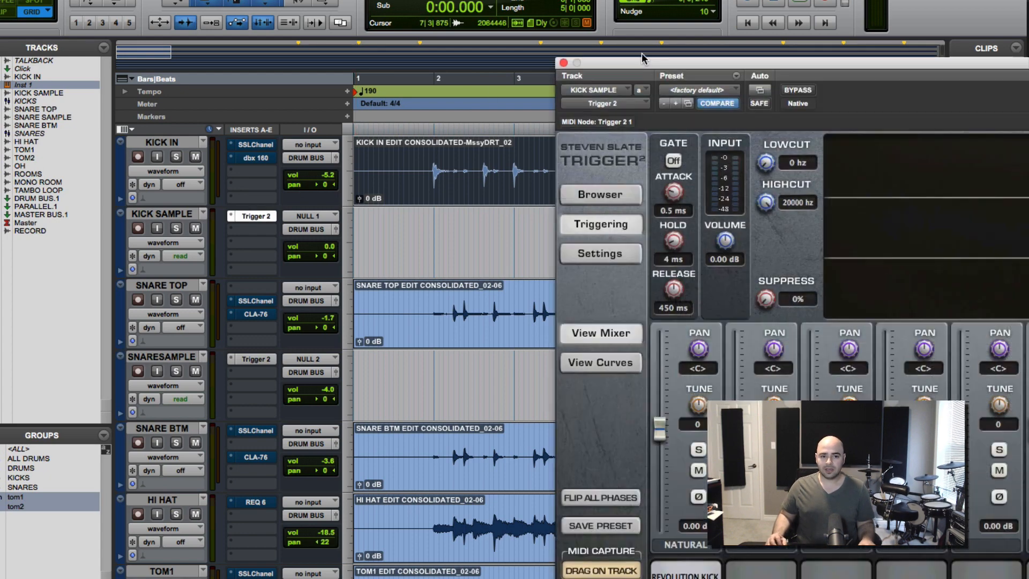
{"action": "left_click_drag", "start_coordinate": [641, 60], "coordinate": [128, 8]}
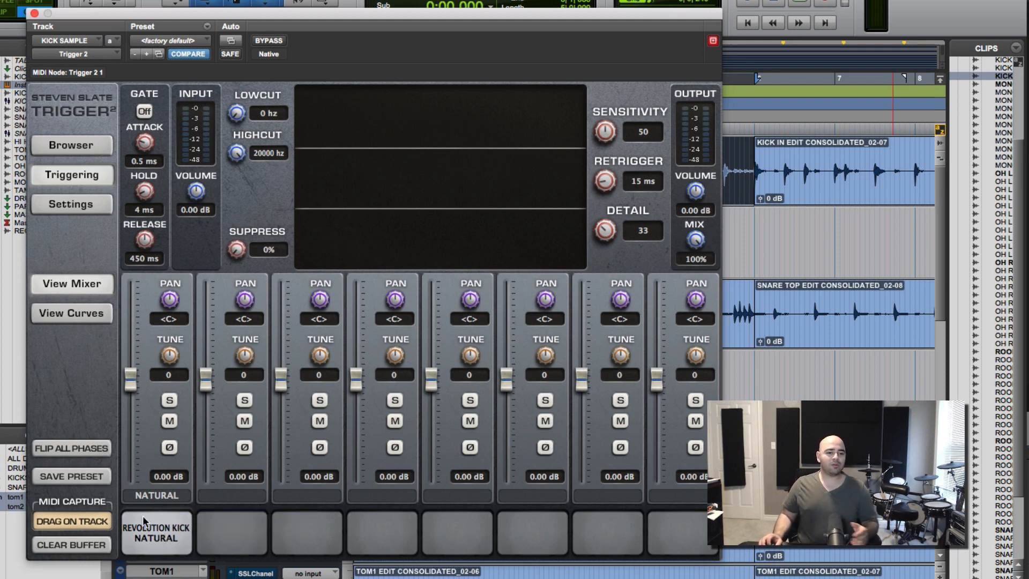
{"action": "left_click", "coordinate": [34, 13]}
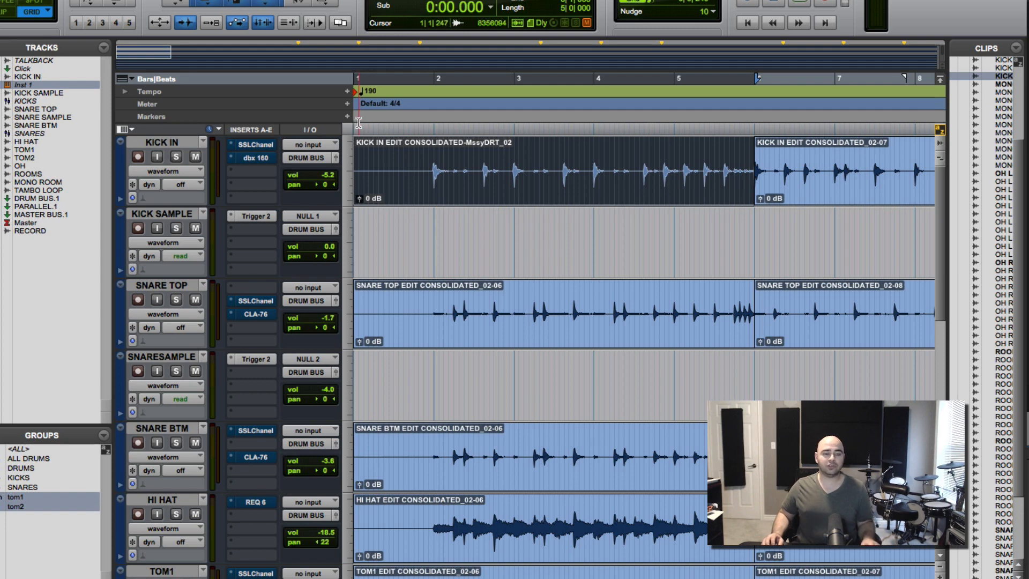
Copy the first KICK IN clip onto the KICK SAMPLE track at the same timeline position
{"action": "left_click", "coordinate": [171, 143]}
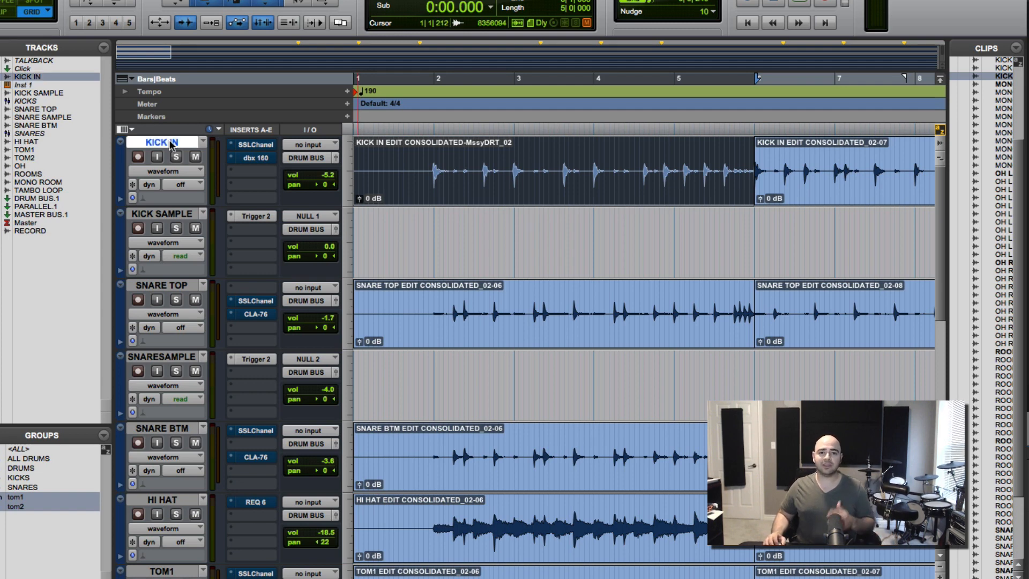
{"action": "left_click", "coordinate": [459, 198]}
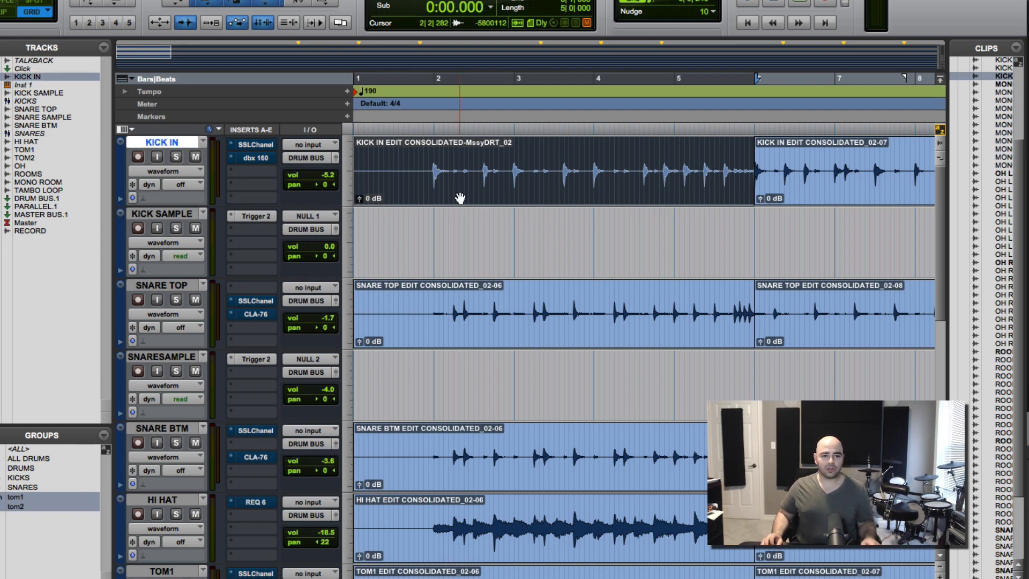
{"action": "left_click_drag", "start_coordinate": [460, 198], "coordinate": [697, 253]}
{"action": "left_click", "coordinate": [424, 235]}
{"action": "double_click", "coordinate": [697, 253]}
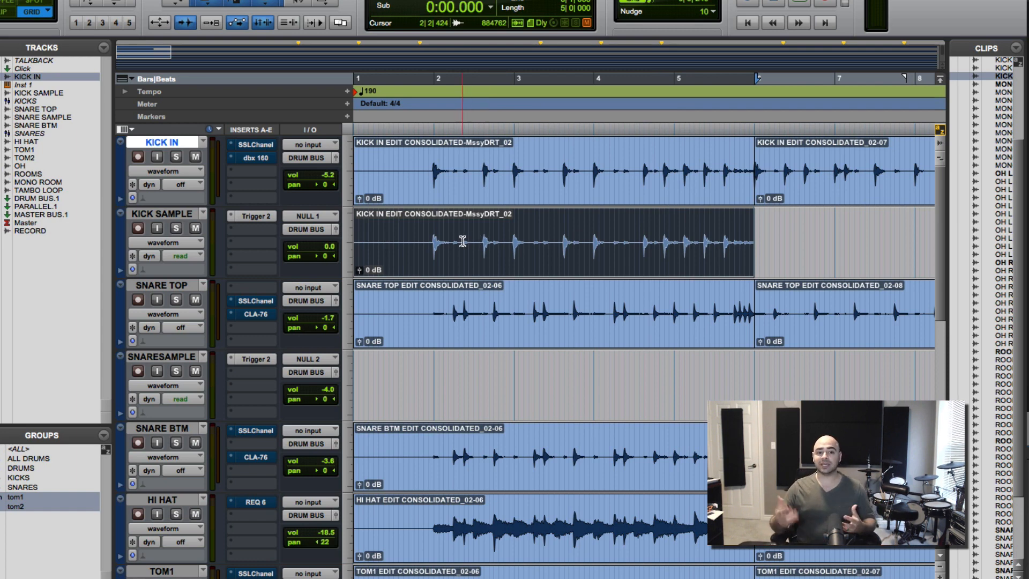
Play the copied kick clip through Trigger 2 on the KICK SAMPLE track and set Detail to 27
{"action": "left_click", "coordinate": [409, 231]}
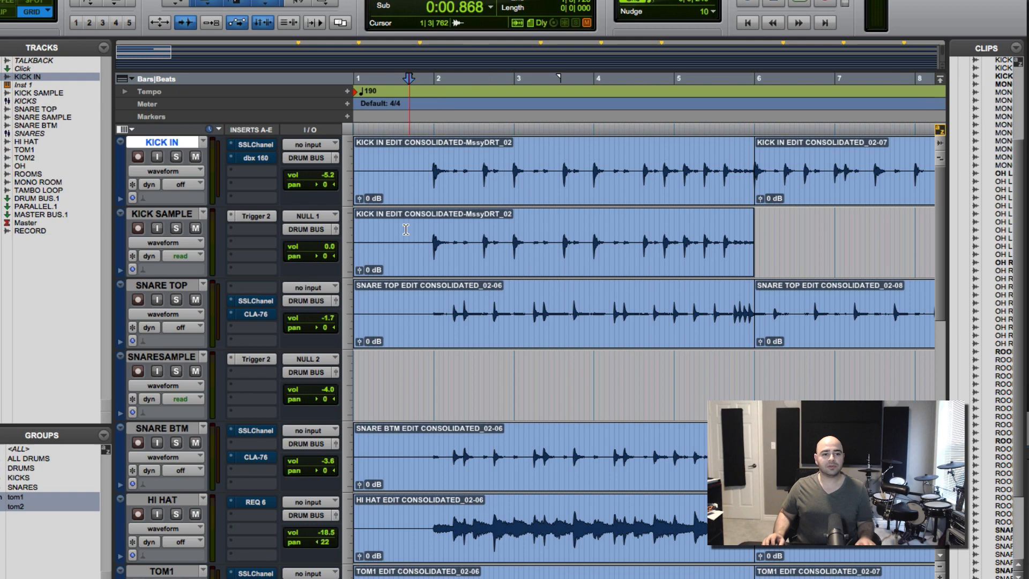
{"action": "left_click", "coordinate": [255, 216]}
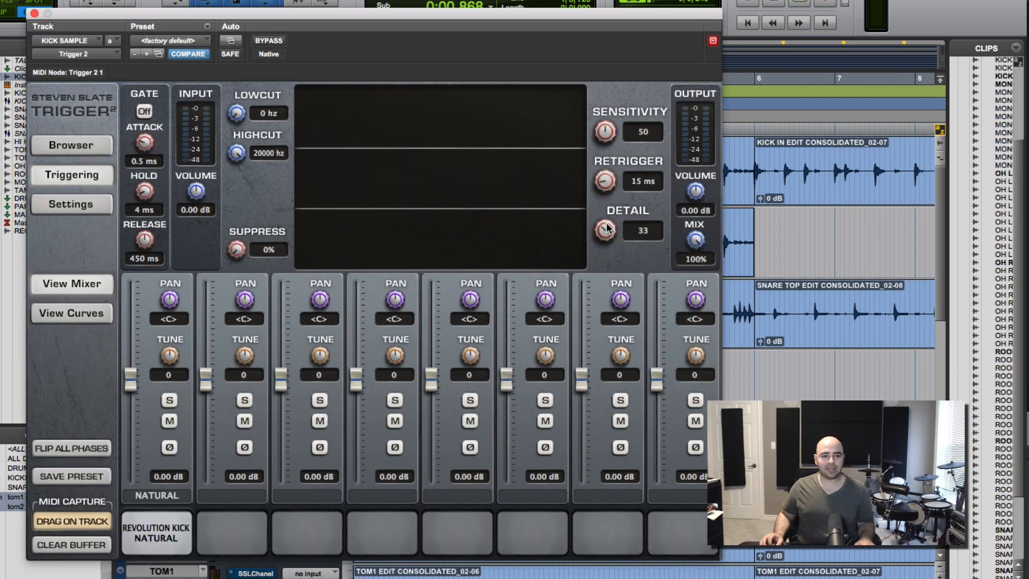
{"action": "mouse_move", "coordinate": [608, 227]}
{"action": "left_mouse_down"}
{"action": "mouse_move", "coordinate": [619, 210]}
{"action": "mouse_move", "coordinate": [600, 234]}
{"action": "left_mouse_up"}
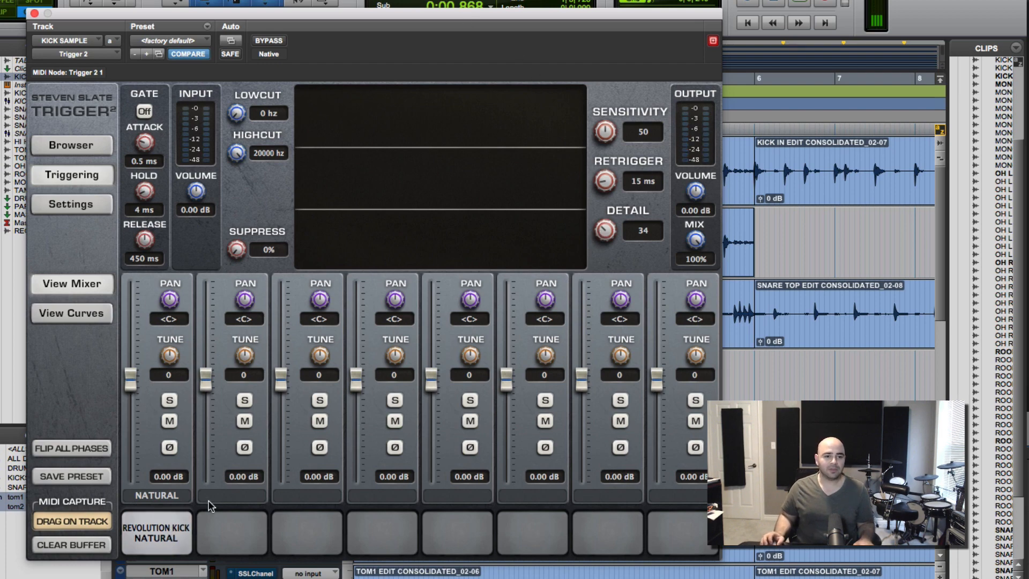
{"action": "left_click_drag", "start_coordinate": [483, 12], "coordinate": [527, 0]}
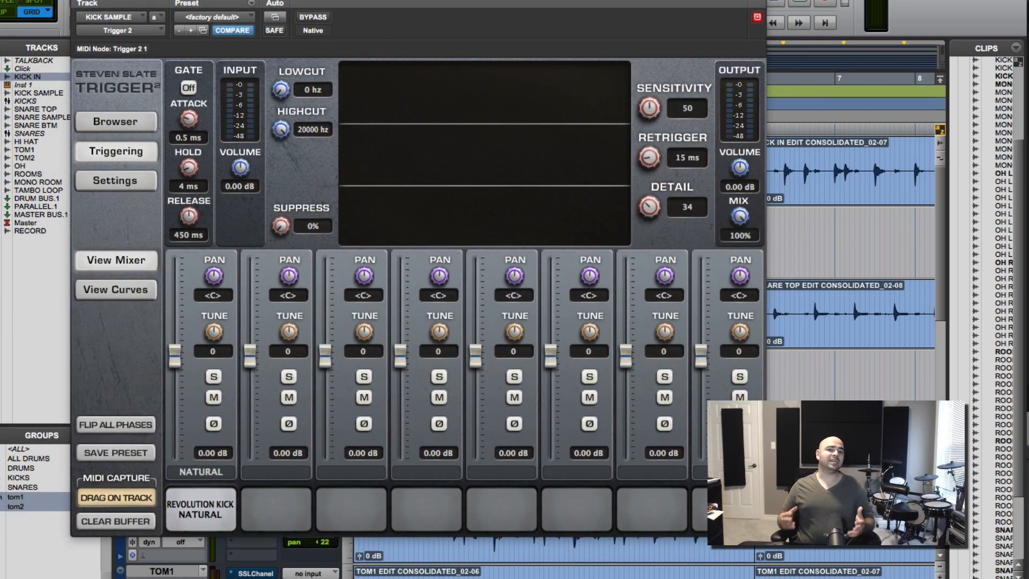
{"action": "key", "text": "space"}
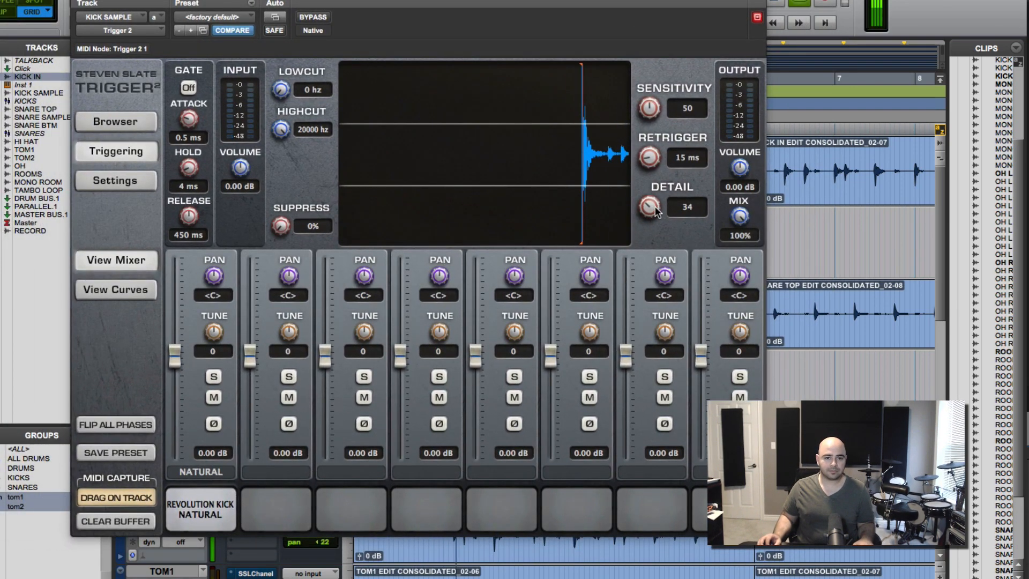
{"action": "left_click_drag", "start_coordinate": [645, 211], "coordinate": [645, 222]}
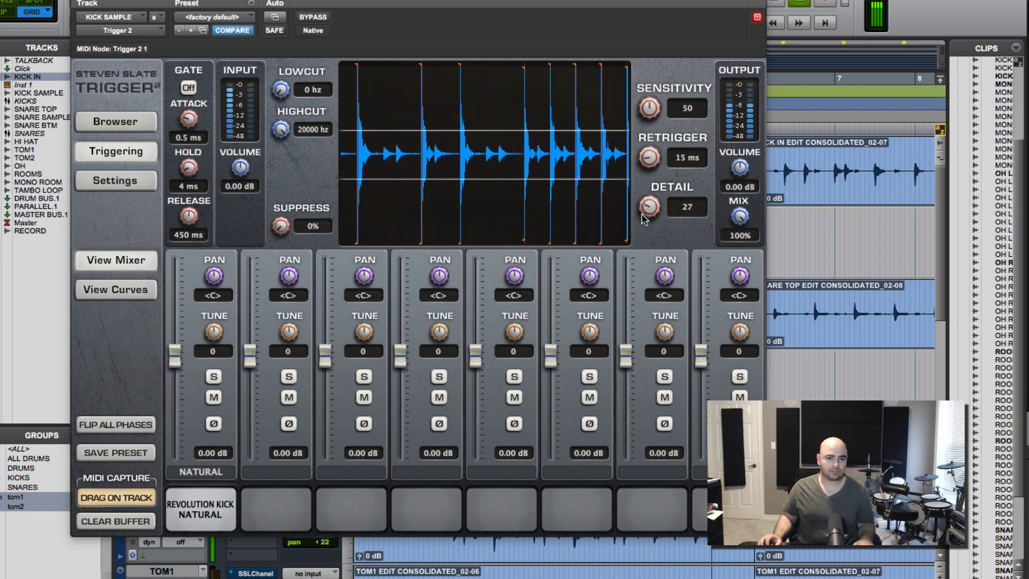
{"action": "key", "text": "space"}
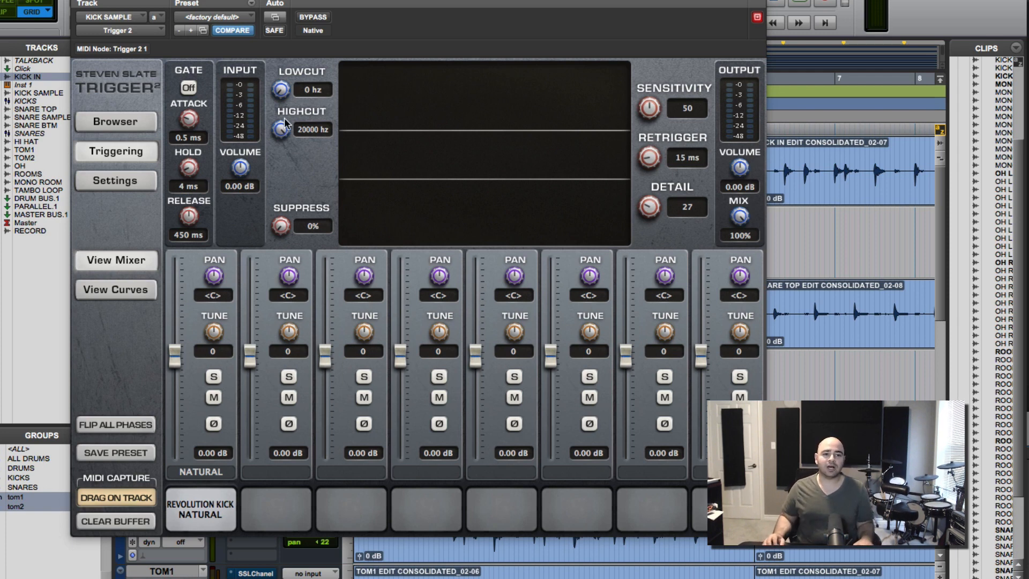
Set the kick trigger's high cut to 4368 Hz, audition the triggering, and close the plug-in
{"action": "left_click_drag", "start_coordinate": [281, 132], "coordinate": [299, 258]}
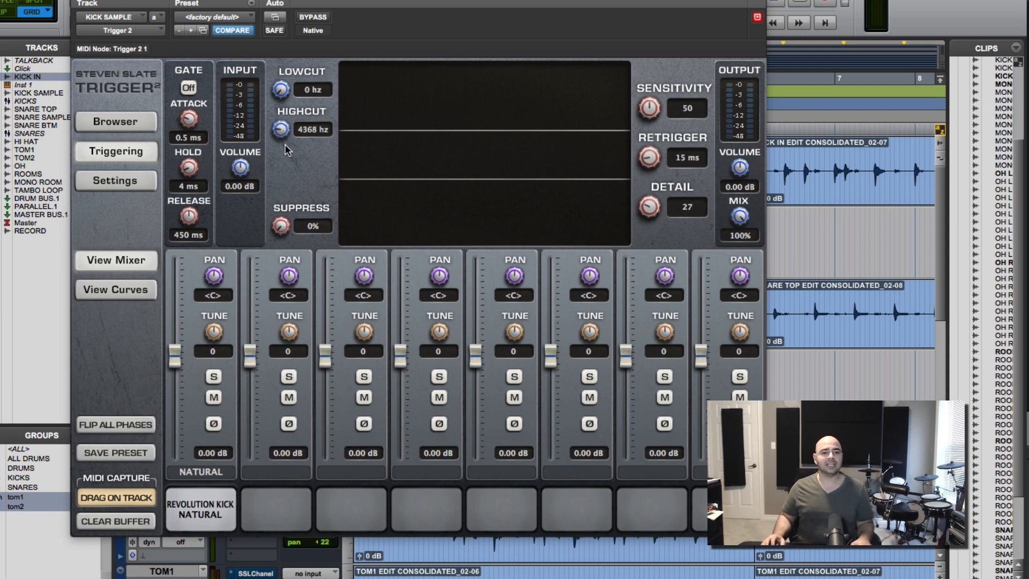
{"action": "key", "text": "space"}
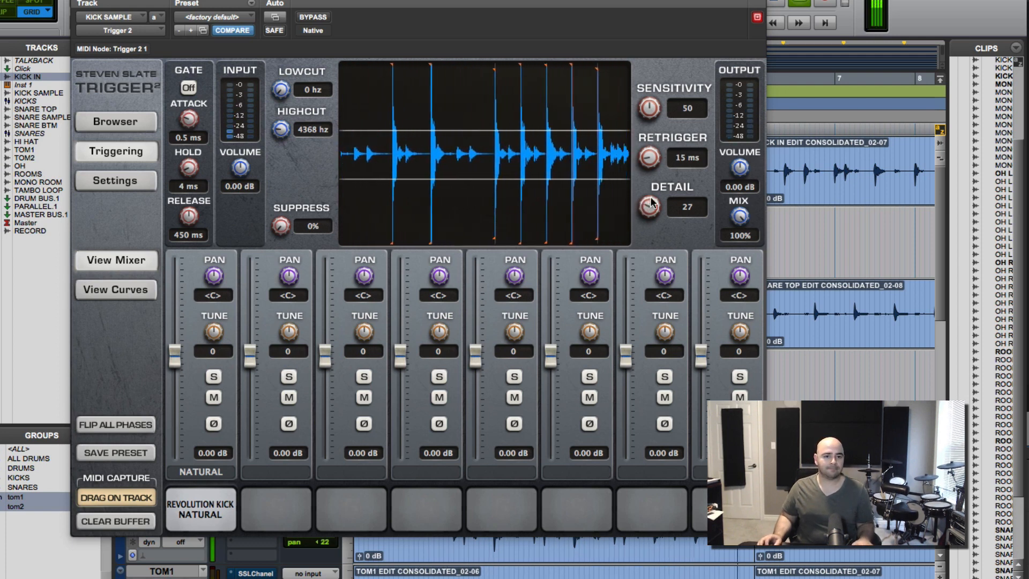
{"action": "key", "text": "space"}
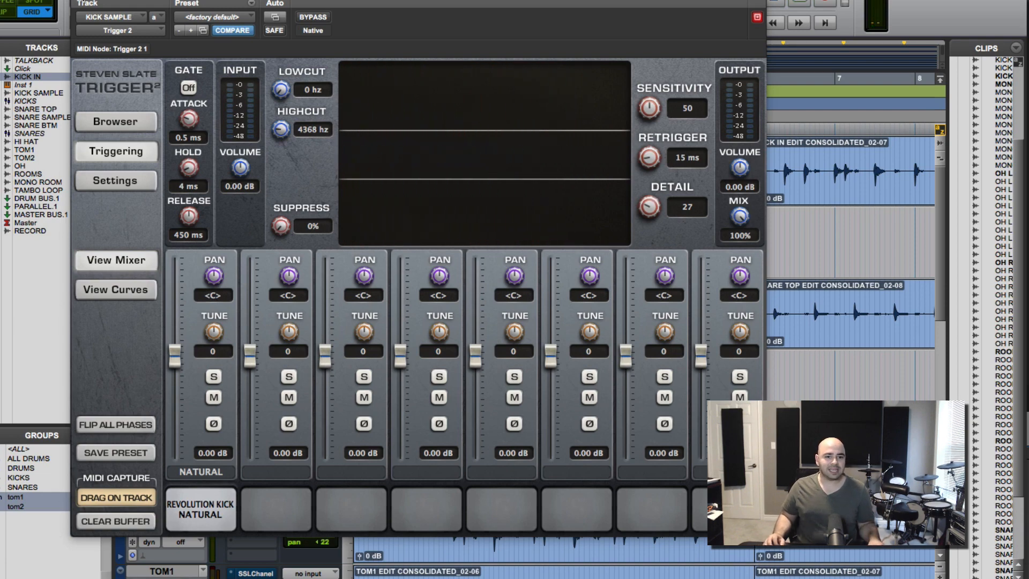
{"action": "left_click", "coordinate": [77, 0]}
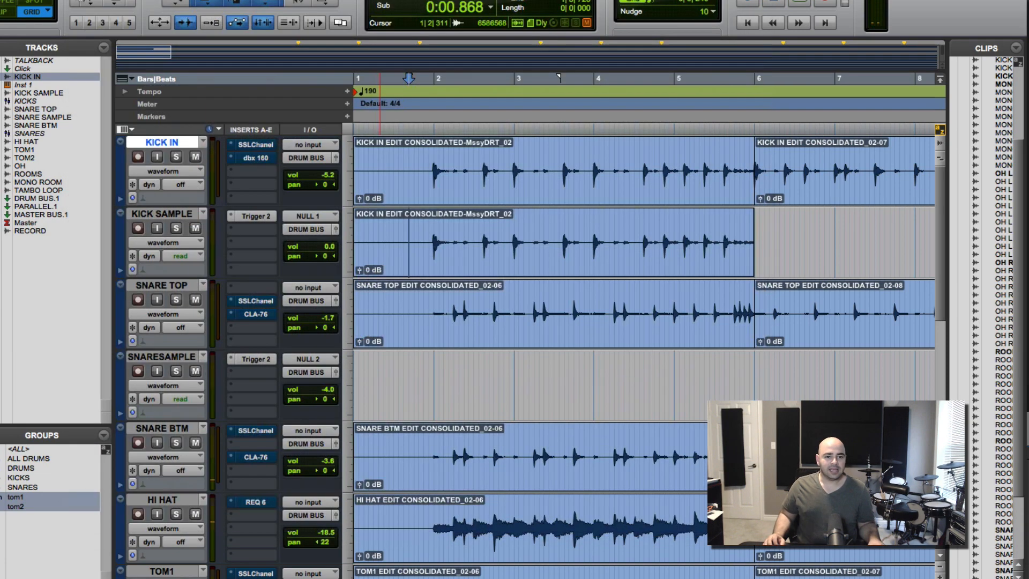
Copy the first SNARE TOP clip onto the SNARE SAMPLE track at the same timeline position
{"action": "left_click", "coordinate": [430, 311]}
{"action": "left_click", "coordinate": [498, 330]}
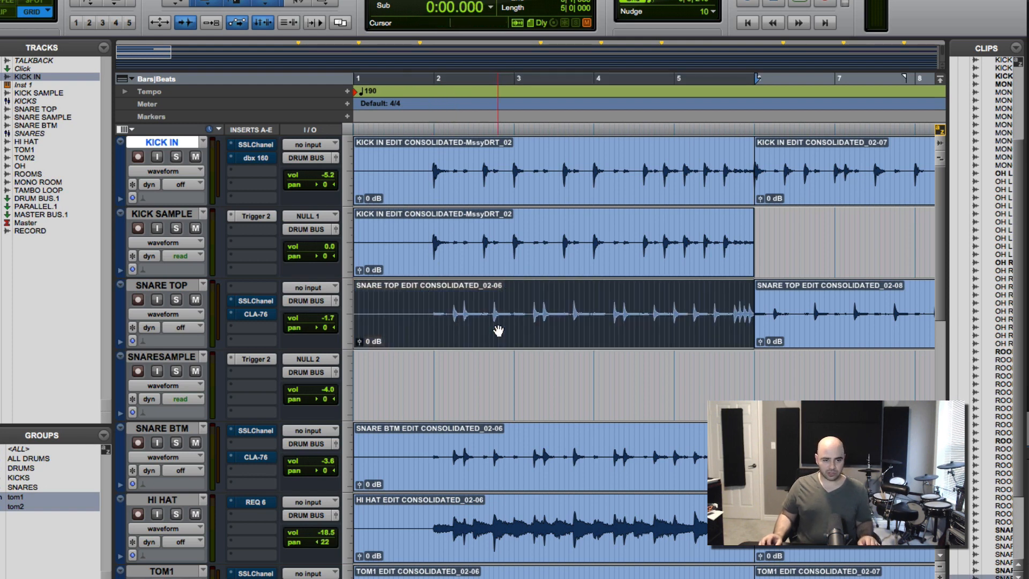
{"action": "mouse_move", "coordinate": [499, 331]}
{"action": "left_mouse_down"}
{"action": "mouse_move", "coordinate": [494, 388]}
{"action": "mouse_move", "coordinate": [492, 325]}
{"action": "left_mouse_up"}
Play the copied snare clip through Trigger 2 on the SNARE SAMPLE track and set Detail to 19
{"action": "left_click", "coordinate": [257, 359]}
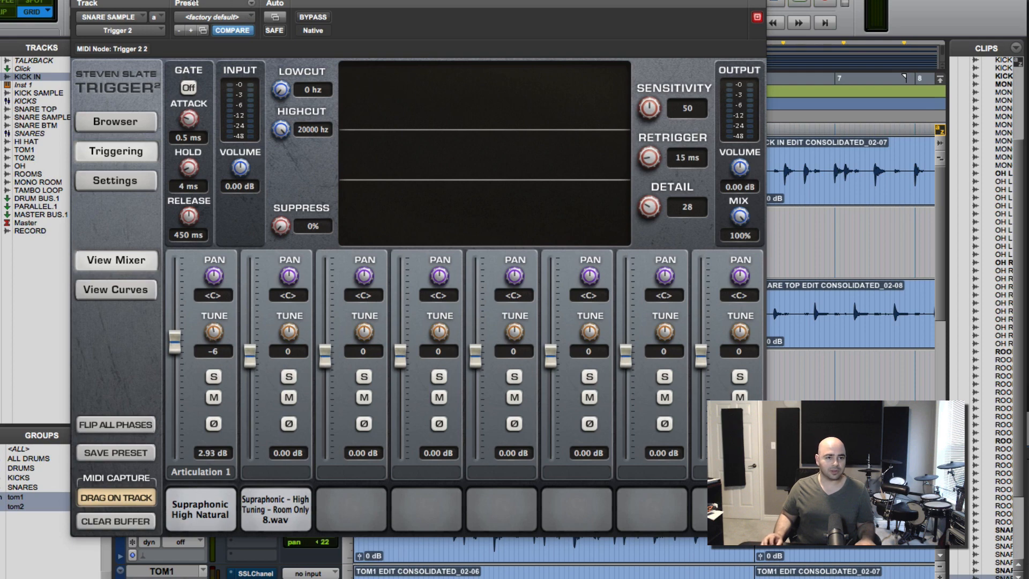
{"action": "left_click_drag", "start_coordinate": [190, 0], "coordinate": [265, 2]}
{"action": "key", "text": "space"}
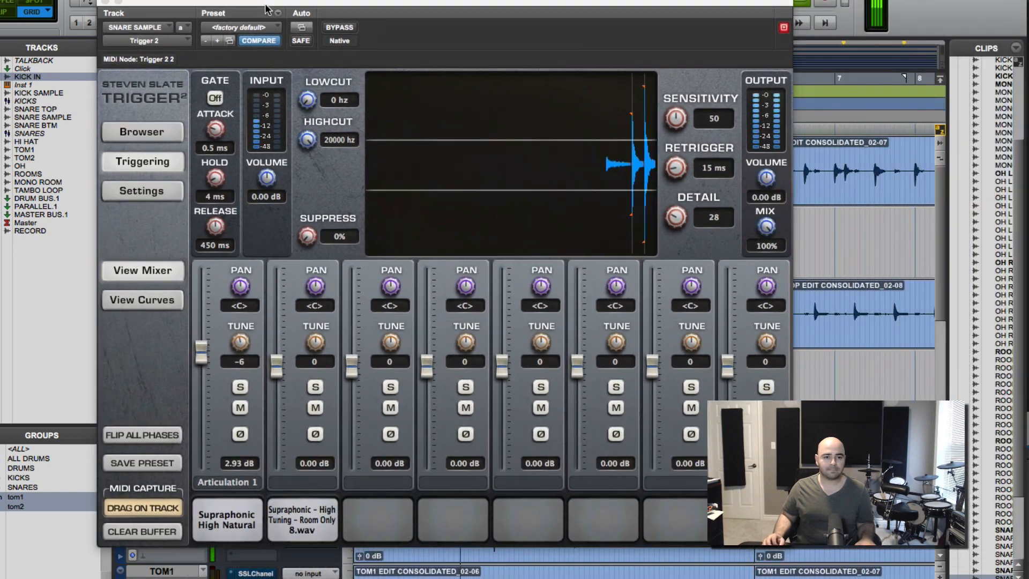
{"action": "left_click_drag", "start_coordinate": [675, 219], "coordinate": [671, 231]}
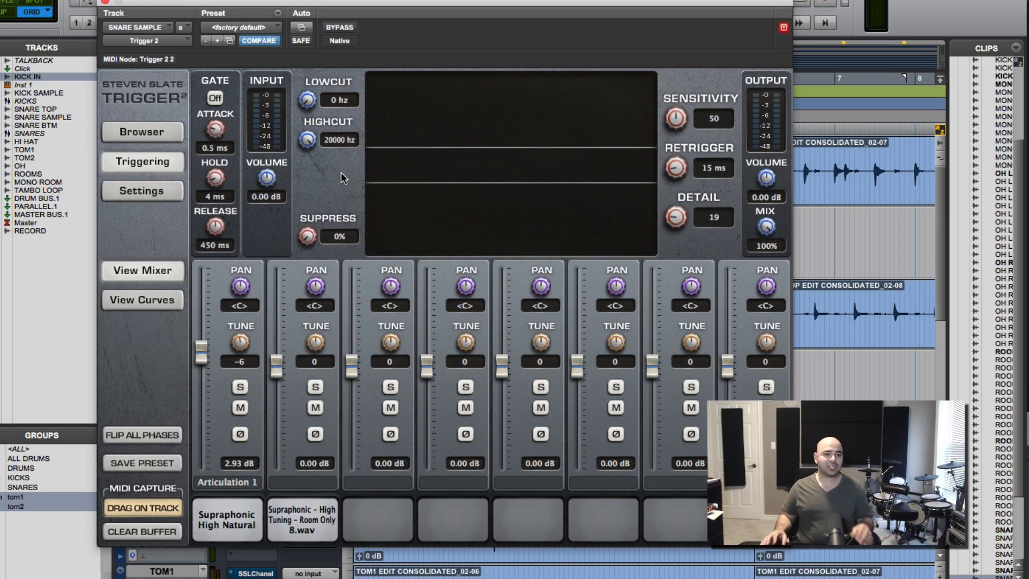
Set the Supraphonic High Natural sample's curve to dynamics 50 and velocity 66, audition it, and close the plug-in
{"action": "left_click", "coordinate": [139, 304]}
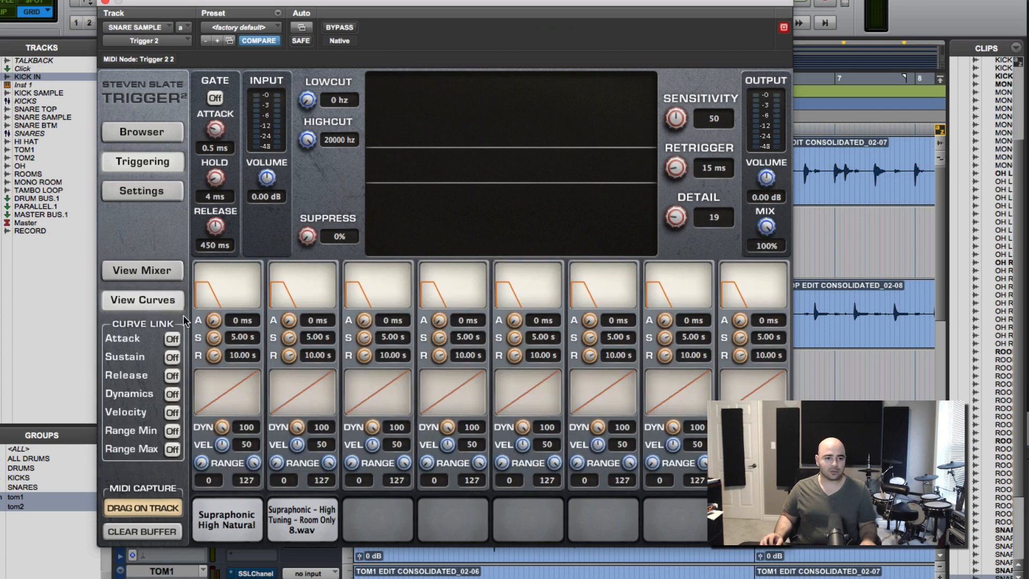
{"action": "left_click_drag", "start_coordinate": [221, 427], "coordinate": [197, 337]}
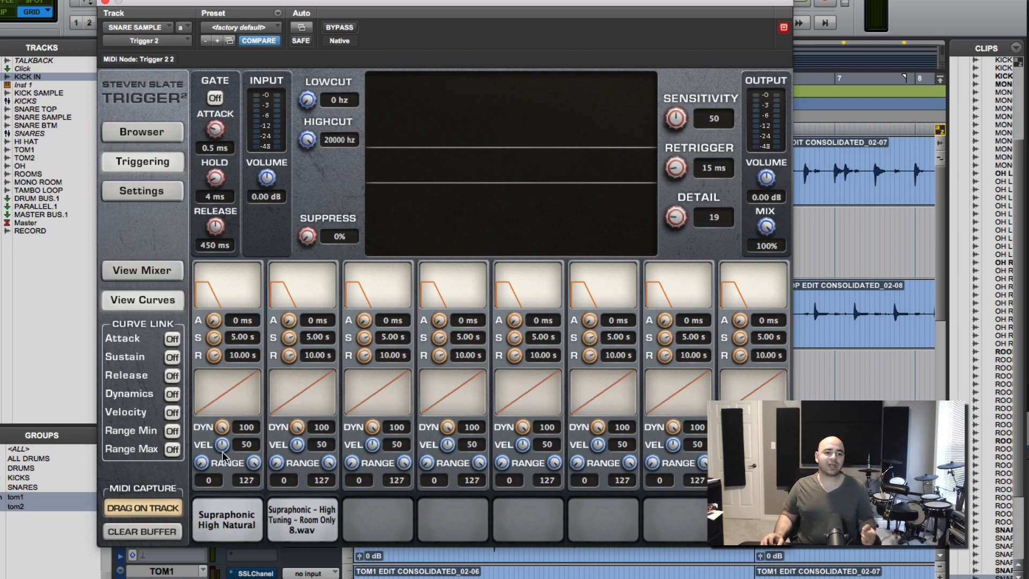
{"action": "left_click_drag", "start_coordinate": [222, 452], "coordinate": [230, 429]}
{"action": "left_click_drag", "start_coordinate": [228, 437], "coordinate": [216, 481]}
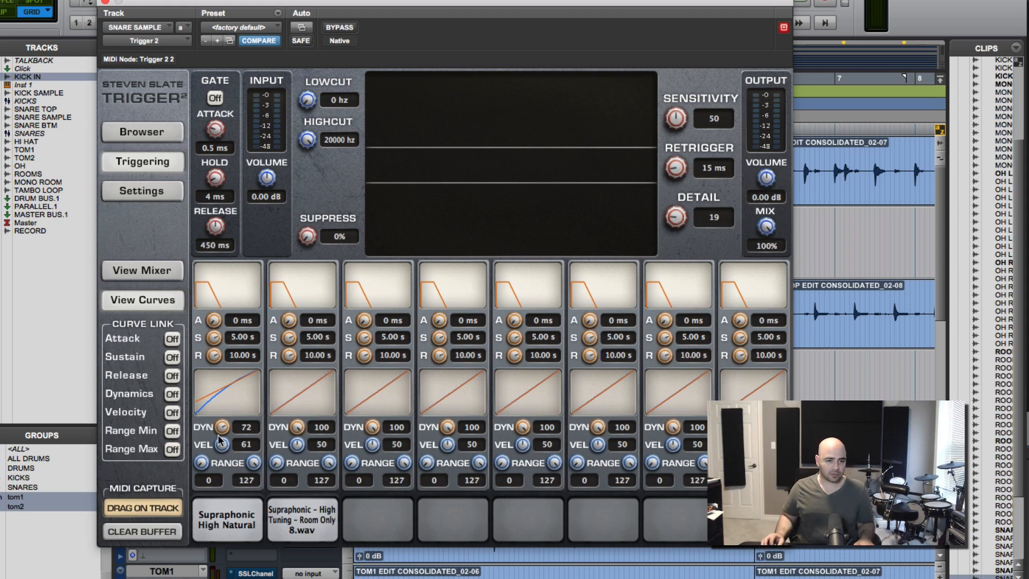
{"action": "mouse_move", "coordinate": [222, 428]}
{"action": "left_mouse_down"}
{"action": "mouse_move", "coordinate": [217, 469]}
{"action": "mouse_move", "coordinate": [226, 446]}
{"action": "left_mouse_up"}
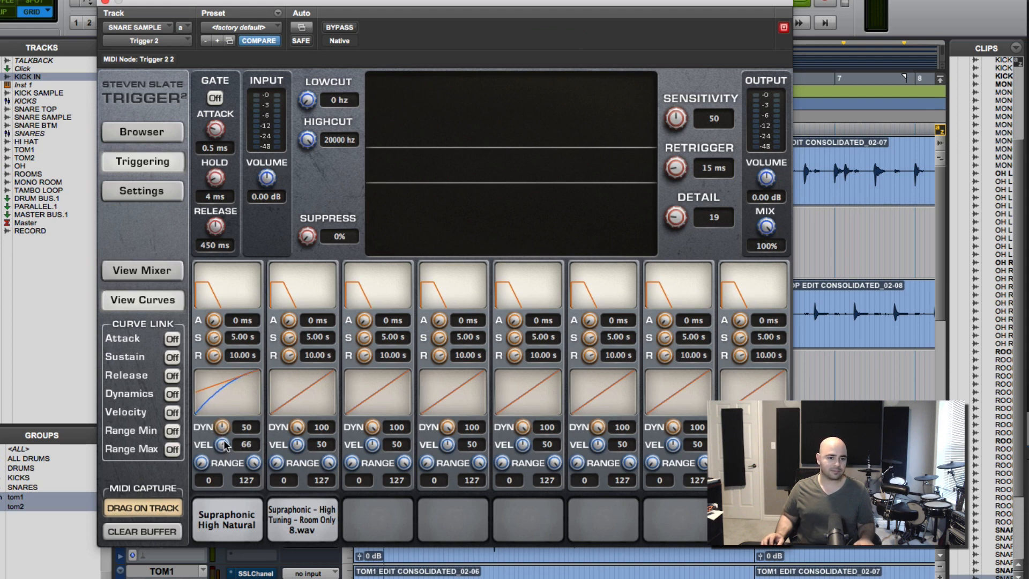
{"action": "key", "text": "space"}
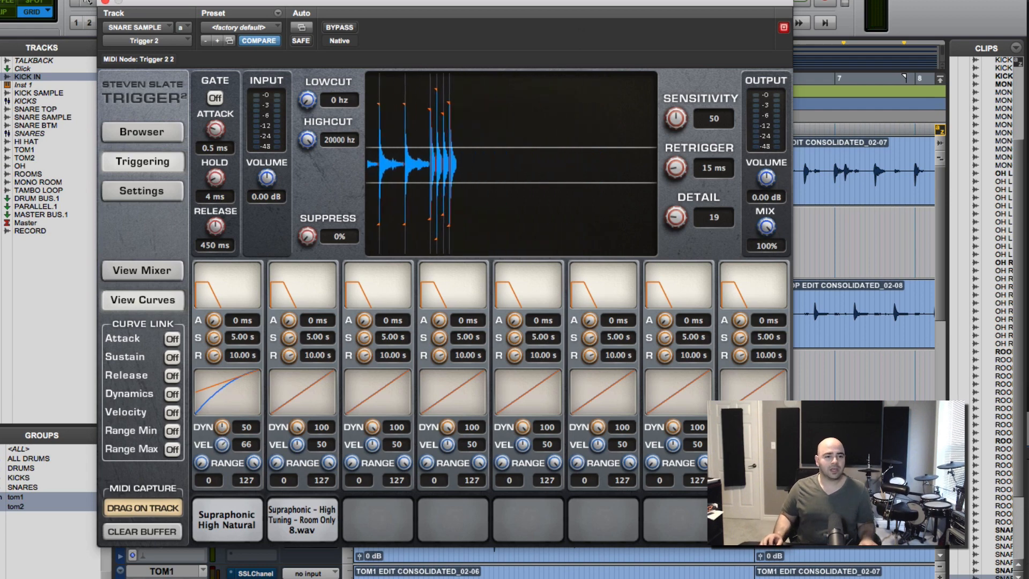
{"action": "left_click", "coordinate": [104, 3]}
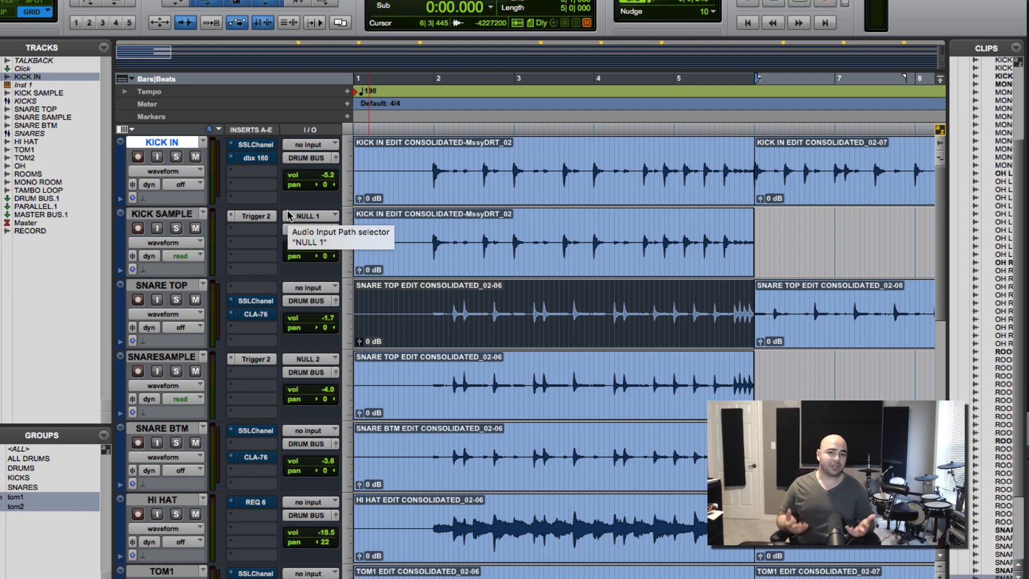
Commit the KICK SAMPLE track up to its Trigger 2 insert with the default commit options and check the rendered clip
{"action": "right_click", "coordinate": [259, 219]}
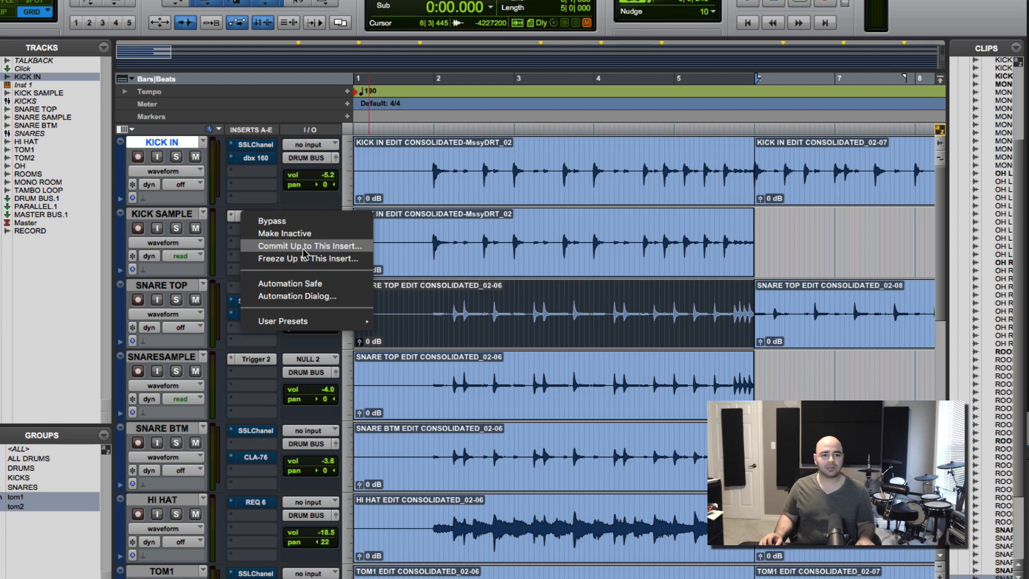
{"action": "left_click", "coordinate": [305, 247]}
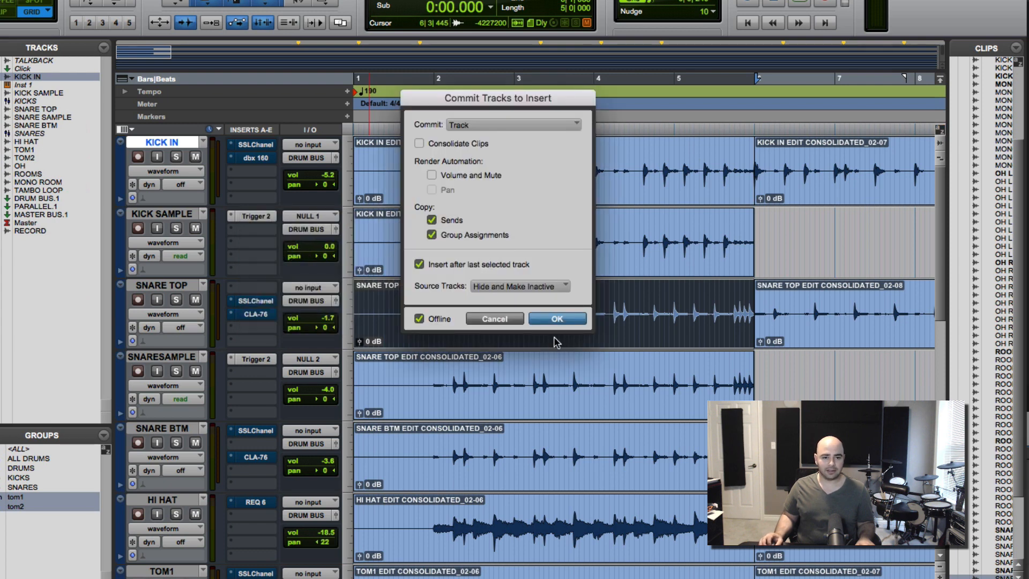
{"action": "left_click", "coordinate": [557, 320]}
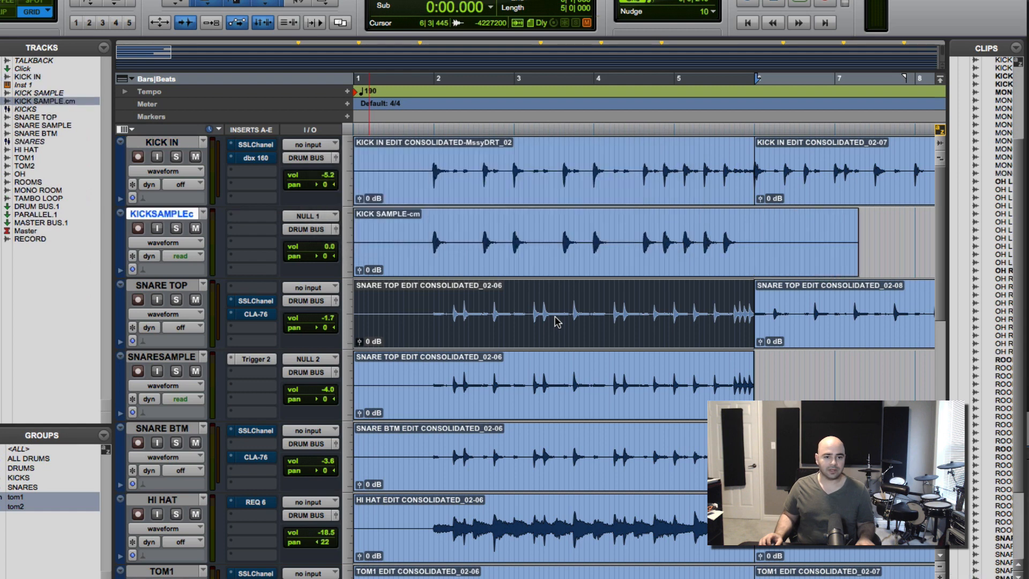
{"action": "left_click_drag", "start_coordinate": [418, 237], "coordinate": [780, 252]}
{"action": "left_click", "coordinate": [491, 234]}
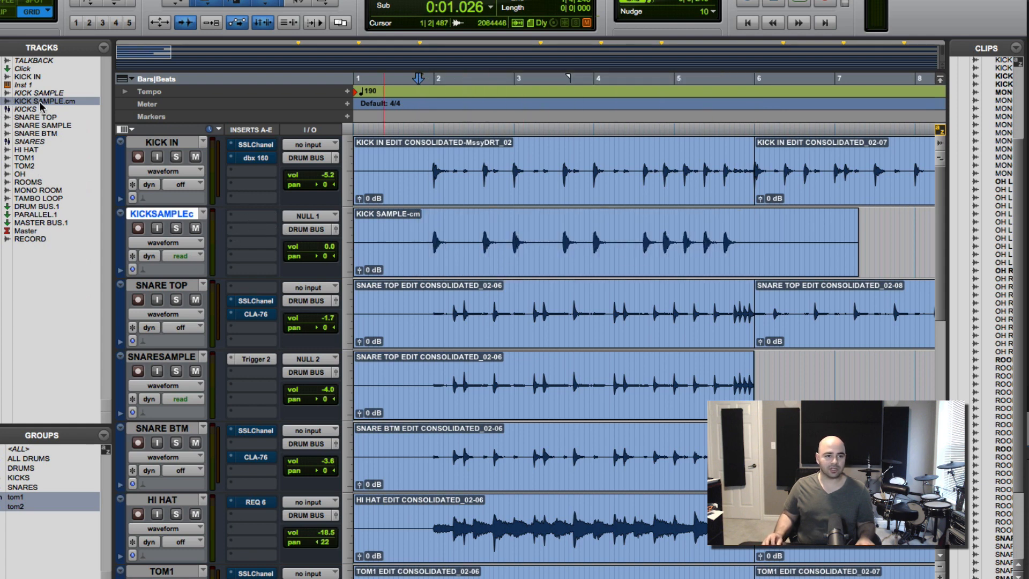
Commit the SNARE SAMPLE track up to its Trigger 2 insert with the default options and place the cursor before the first hit
{"action": "right_click", "coordinate": [240, 363]}
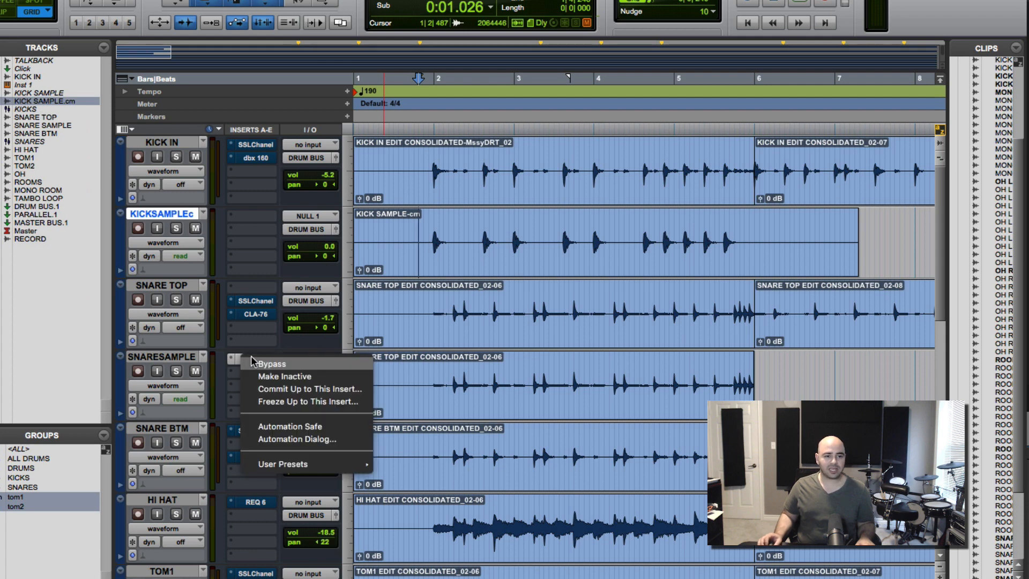
{"action": "left_click", "coordinate": [276, 388]}
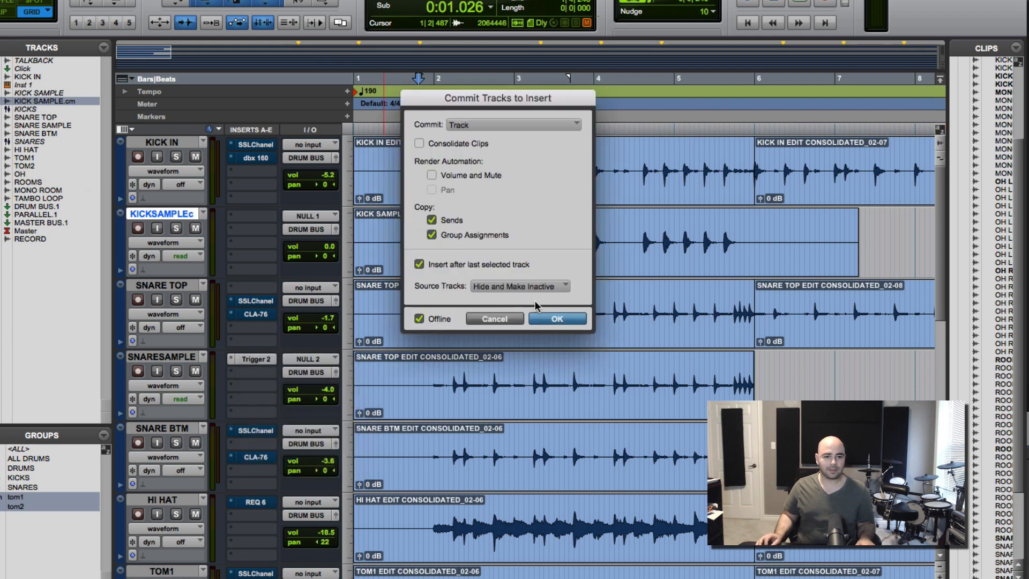
{"action": "left_click", "coordinate": [540, 317]}
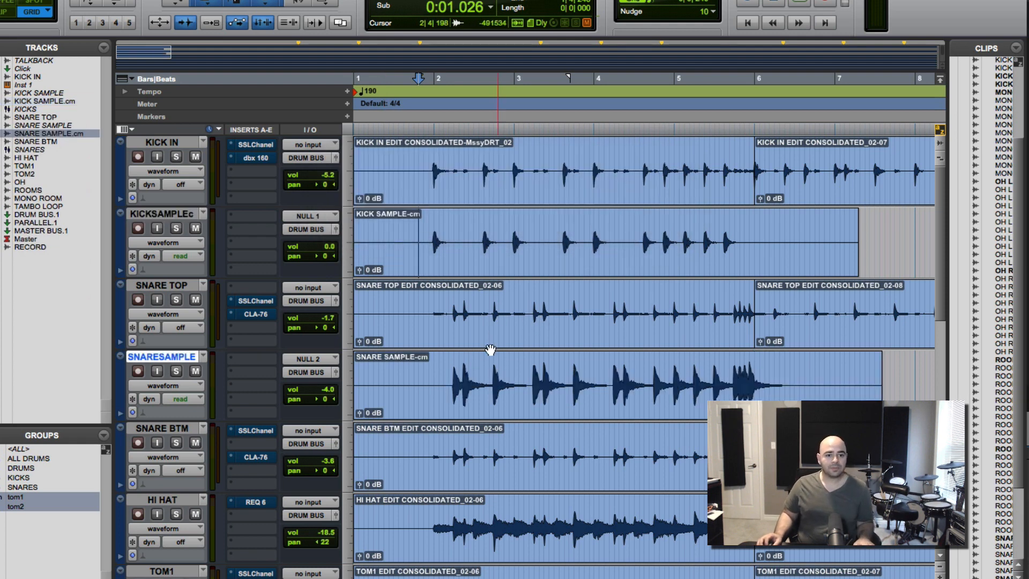
{"action": "left_click", "coordinate": [427, 374]}
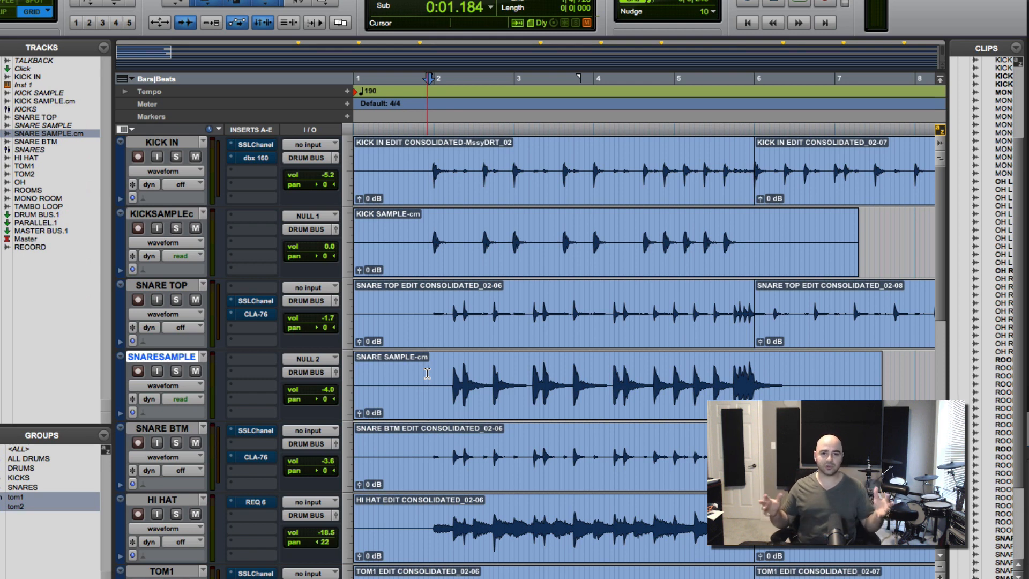
Place the cursor before the first hit in the committed KICK SAMPLE clip and locate that hit's transient
{"action": "left_click", "coordinate": [416, 237]}
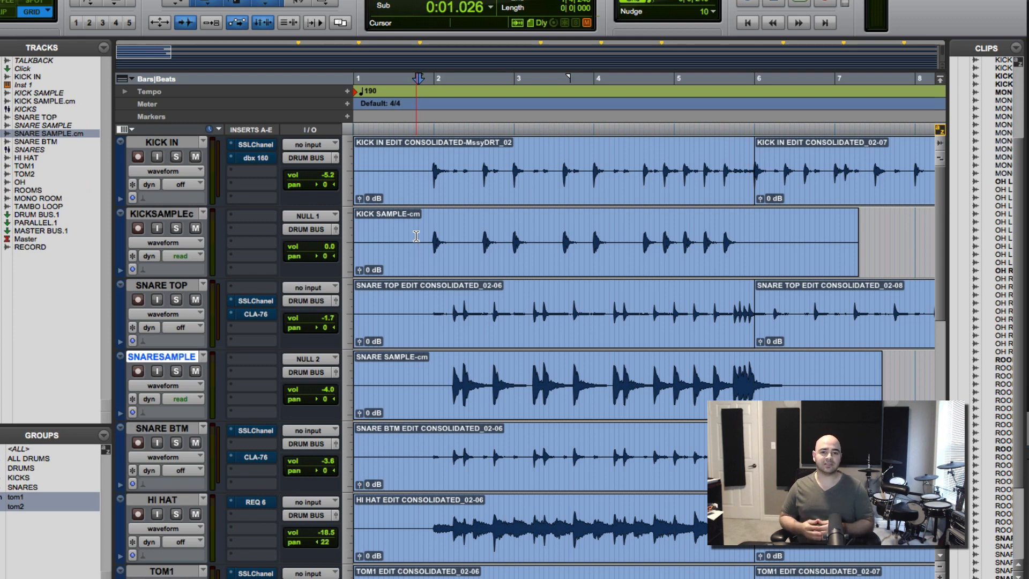
{"action": "key", "text": "super+bracketright"}
{"action": "key", "text": "super+bracketright"}
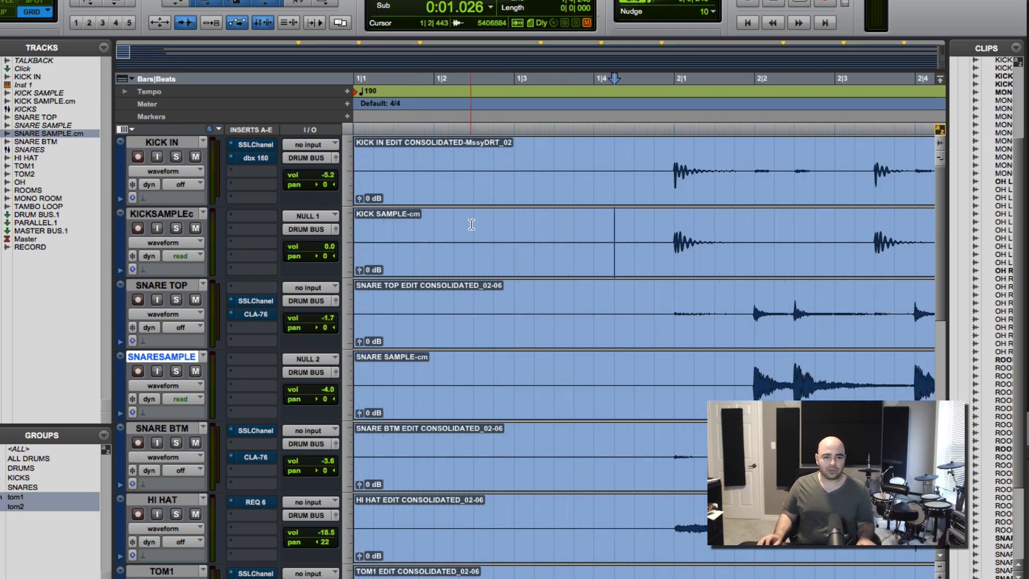
{"action": "left_click", "coordinate": [473, 225]}
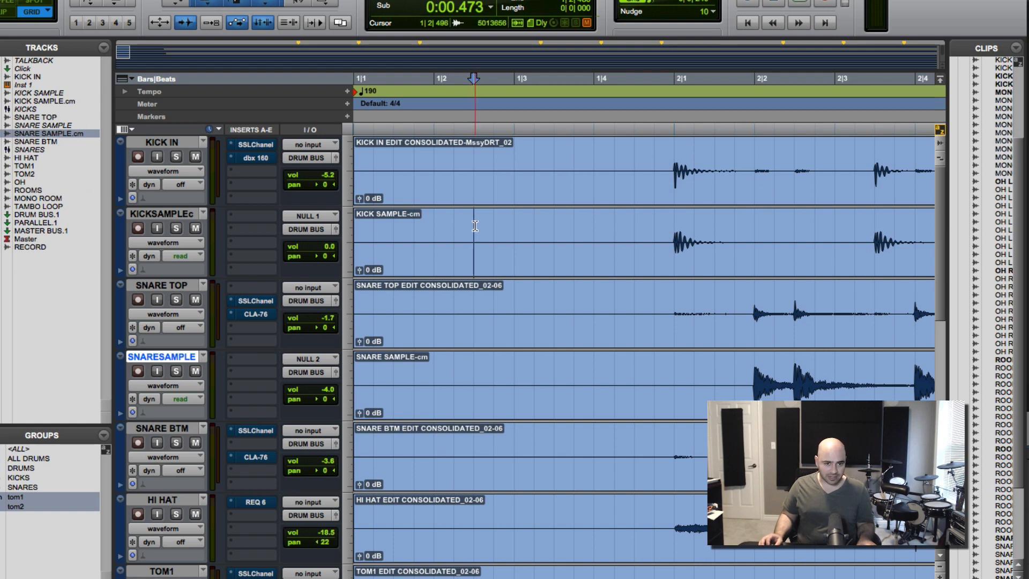
{"action": "key", "text": "Tab"}
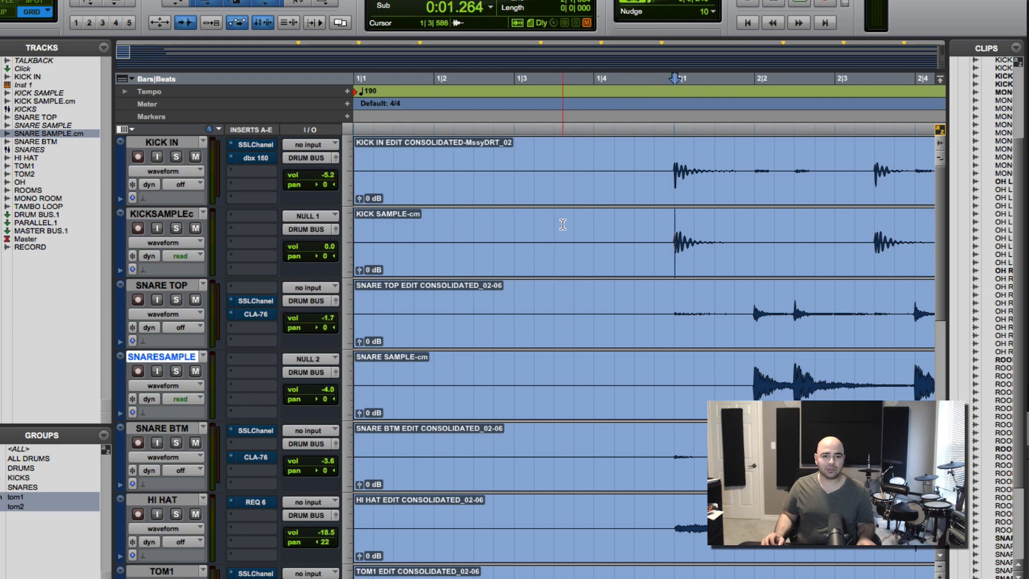
{"action": "key", "text": "Tab"}
{"action": "left_click", "coordinate": [604, 233]}
{"action": "key", "text": "Tab"}
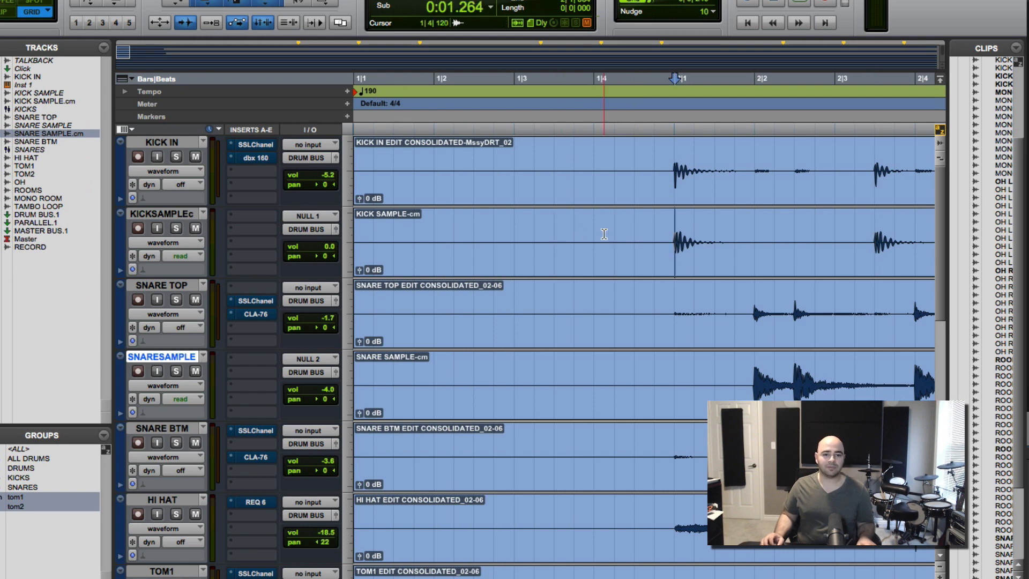
Examine close up how the first KICK SAMPLE transient lines up with the KICK IN waveform
{"action": "key", "text": "t"}
{"action": "key", "text": "t"}
{"action": "key", "text": "t"}
{"action": "key", "text": "t"}
{"action": "key", "text": "t"}
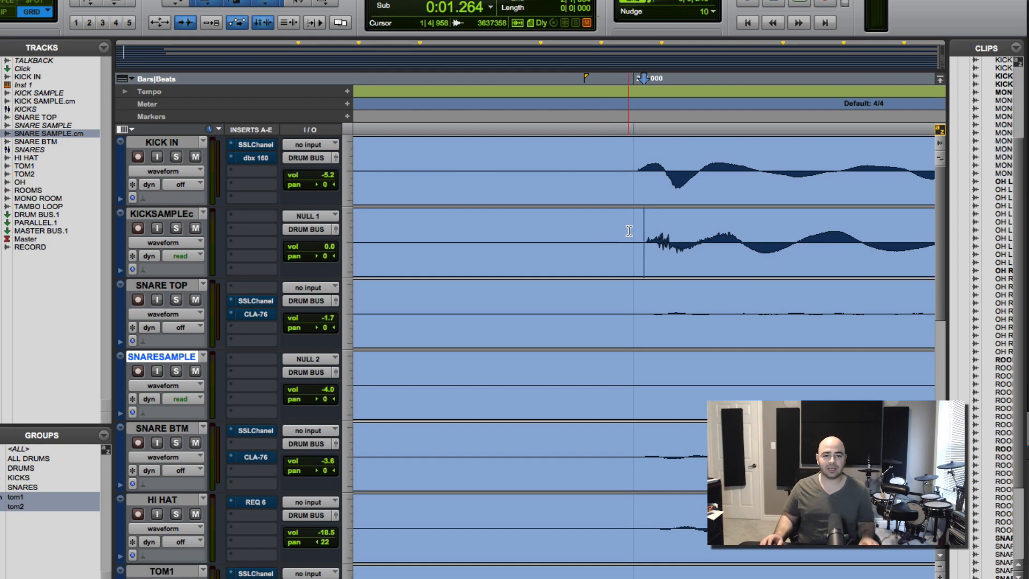
{"action": "key", "text": "t"}
Enlarge the audio waveform display on all tracks and compare the first kick onset on KICK IN and KICK SAMPLE
{"action": "key", "text": "super+alt+bracketright"}
{"action": "key", "text": "super+alt+bracketright"}
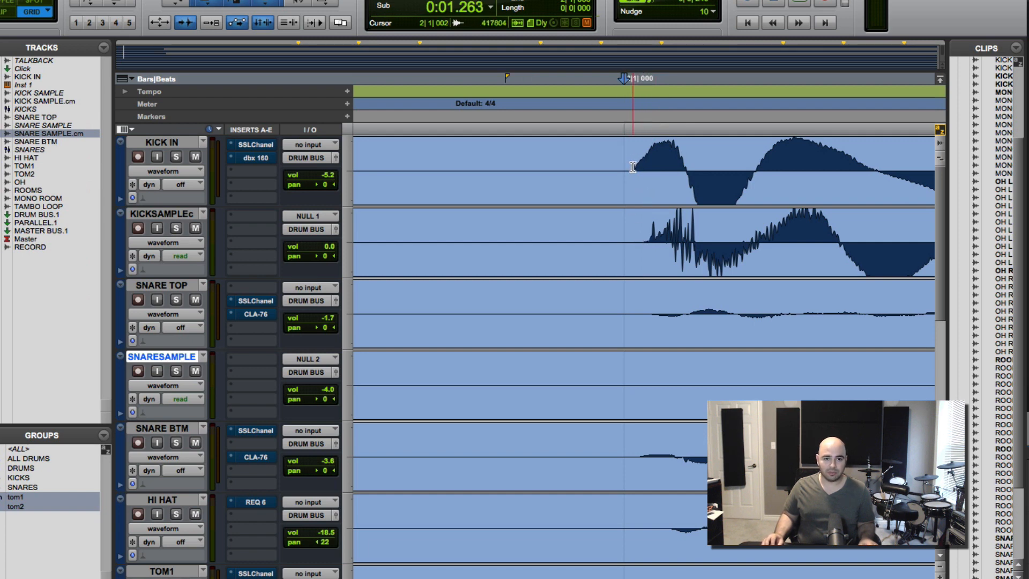
{"action": "key", "text": "super+bracketleft"}
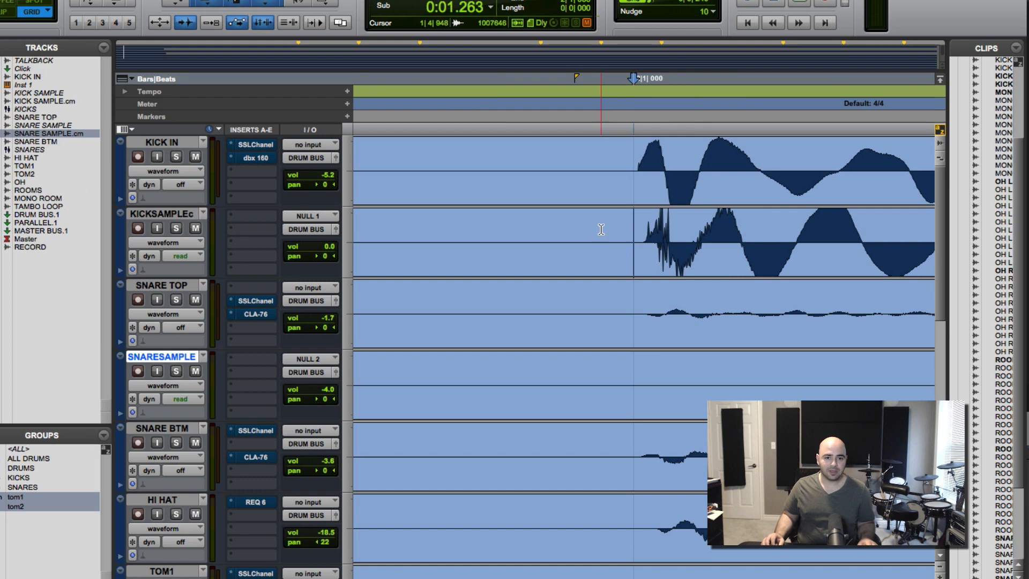
{"action": "key", "text": "super+bracketright"}
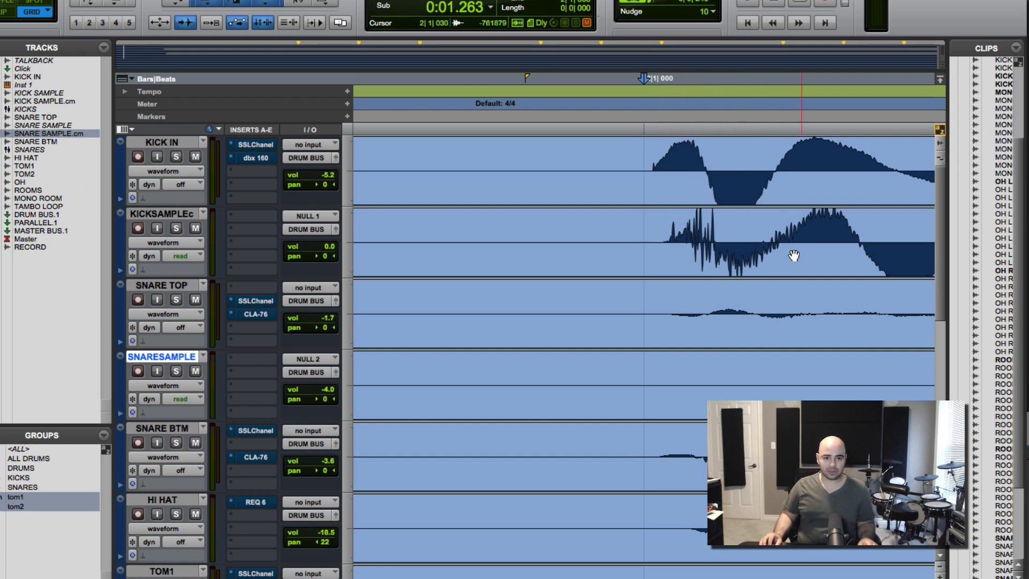
{"action": "key", "text": "t"}
{"action": "key", "text": "t"}
{"action": "key", "text": "t"}
{"action": "key", "text": "t"}
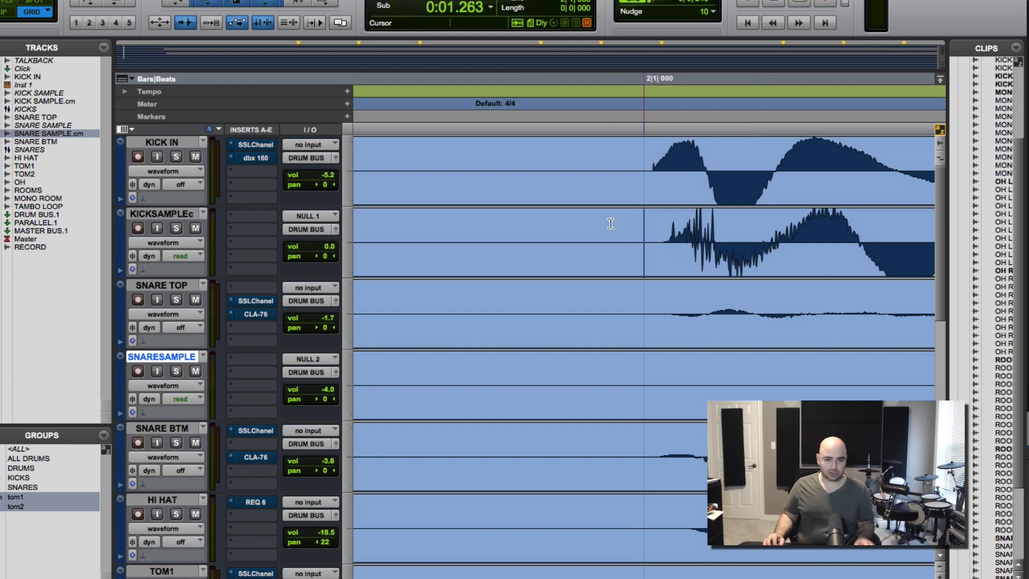
Step through the following KICK SAMPLE hits to check their alignment with KICK IN, and return to the session start
{"action": "key", "text": "Tab"}
{"action": "key", "text": "Tab"}
{"action": "key", "text": "Tab"}
{"action": "key", "text": "Tab"}
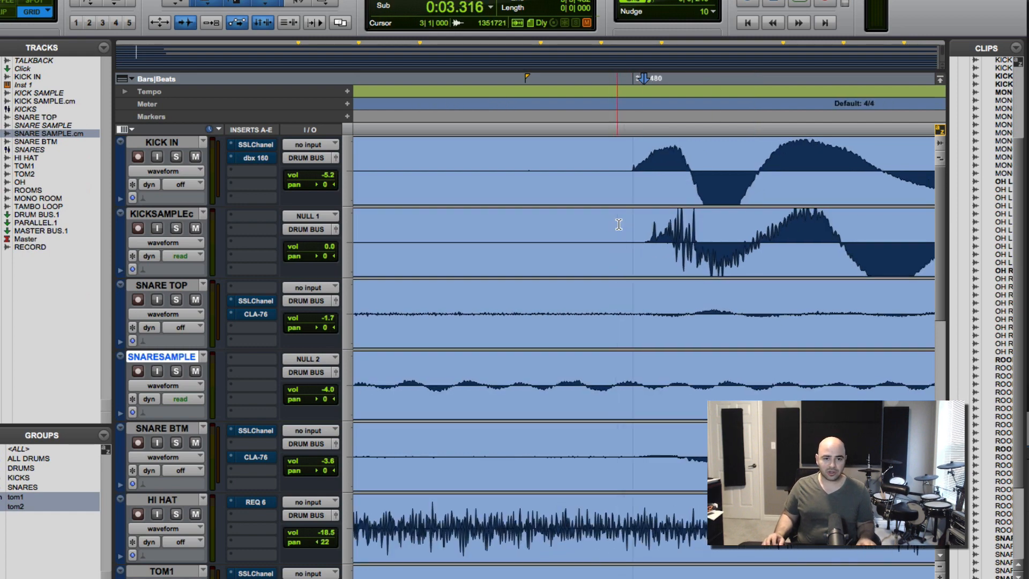
{"action": "key", "text": "Tab"}
{"action": "key", "text": "Tab"}
{"action": "key", "text": "Tab"}
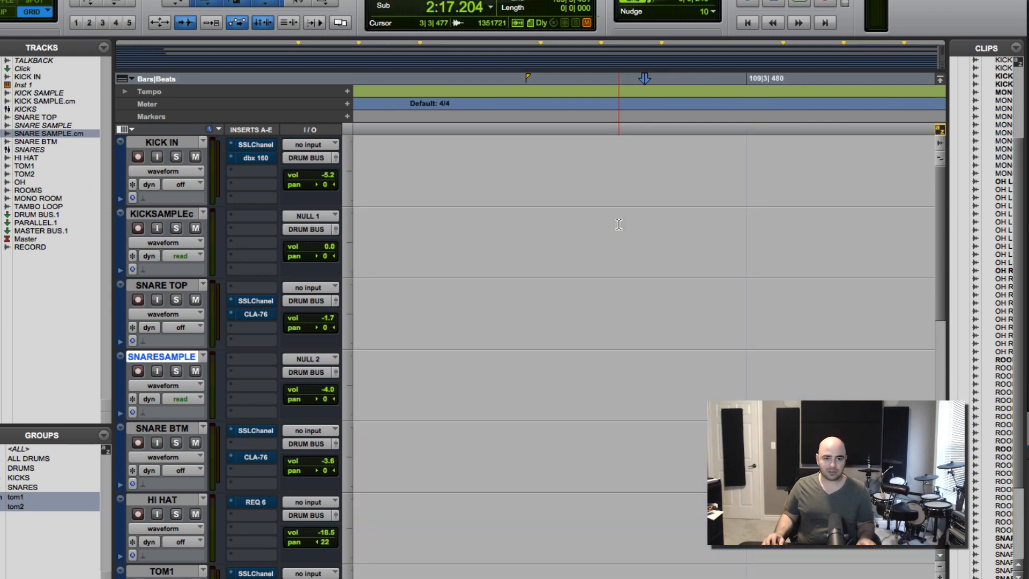
{"action": "key", "text": "Return"}
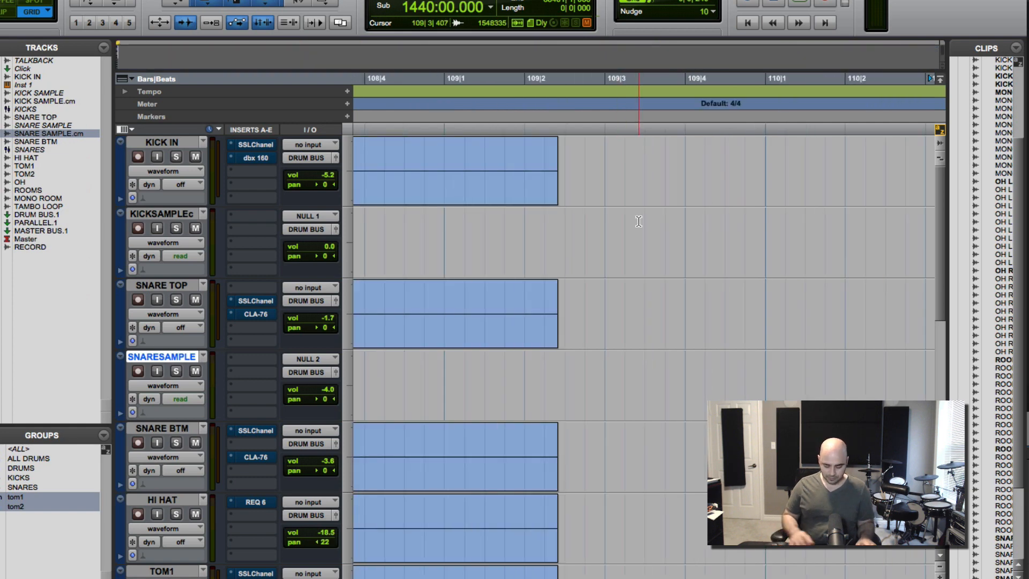
Solo KICK IN and the committed KICK SAMPLE track and play them together from just before bar 2
{"action": "left_click", "coordinate": [176, 157]}
{"action": "left_click", "coordinate": [176, 229]}
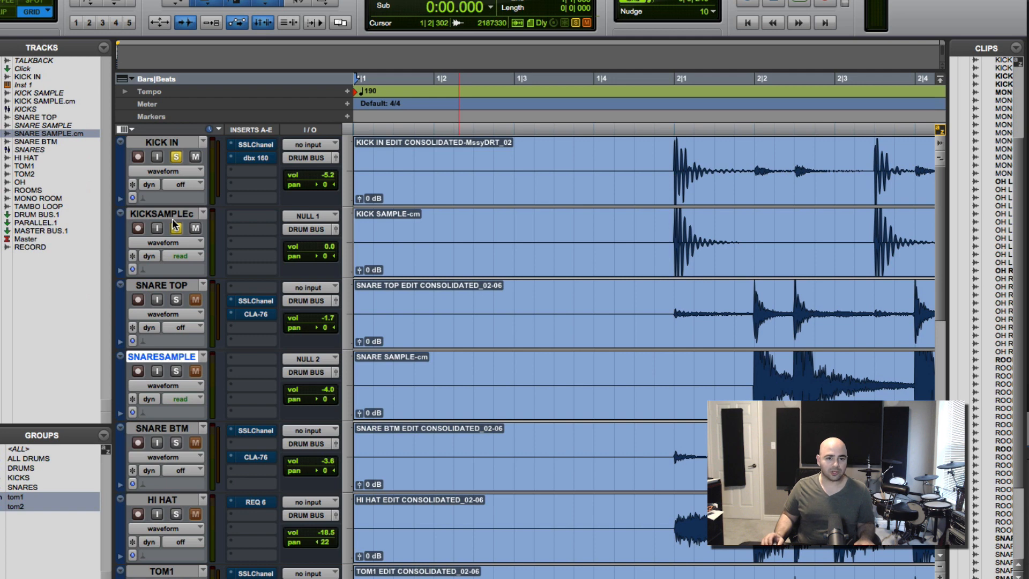
{"action": "left_click", "coordinate": [634, 240]}
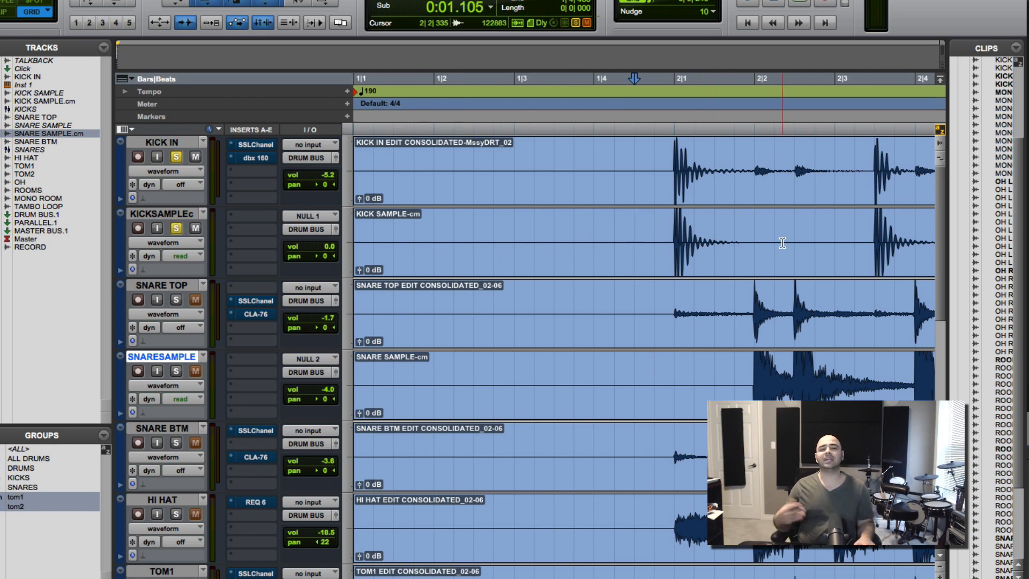
{"action": "key", "text": "r"}
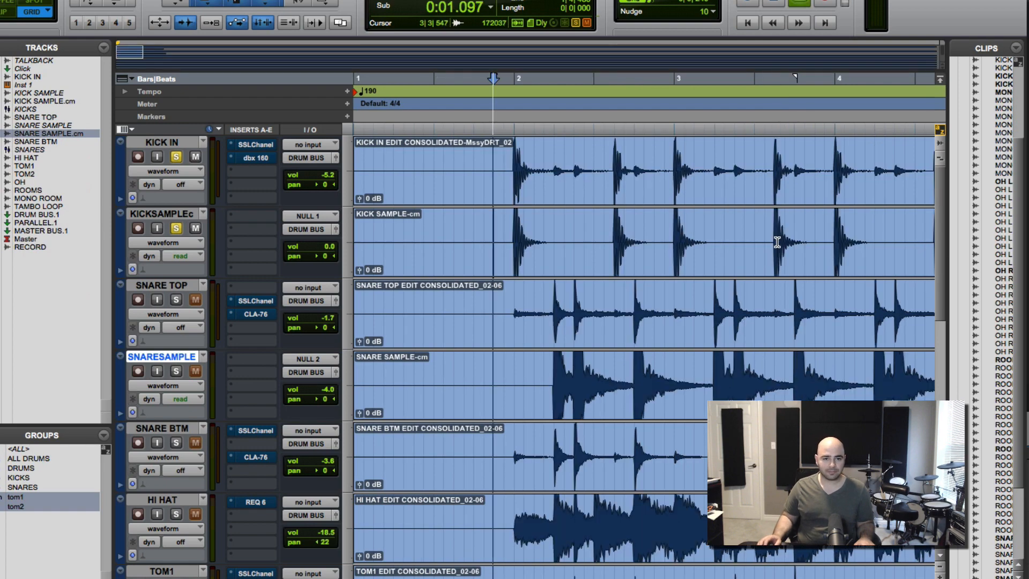
{"action": "key", "text": "space"}
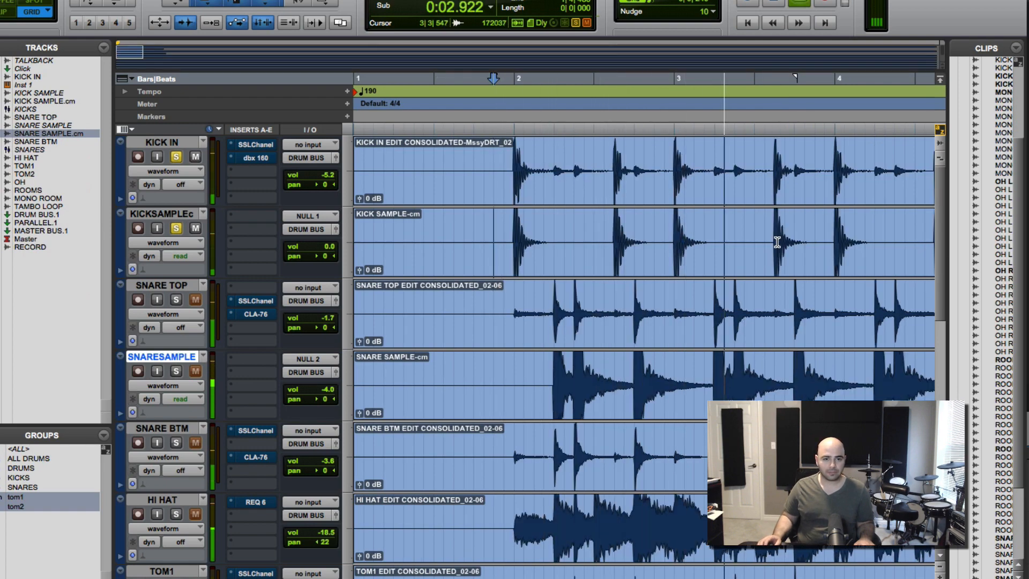
{"action": "key", "text": "r"}
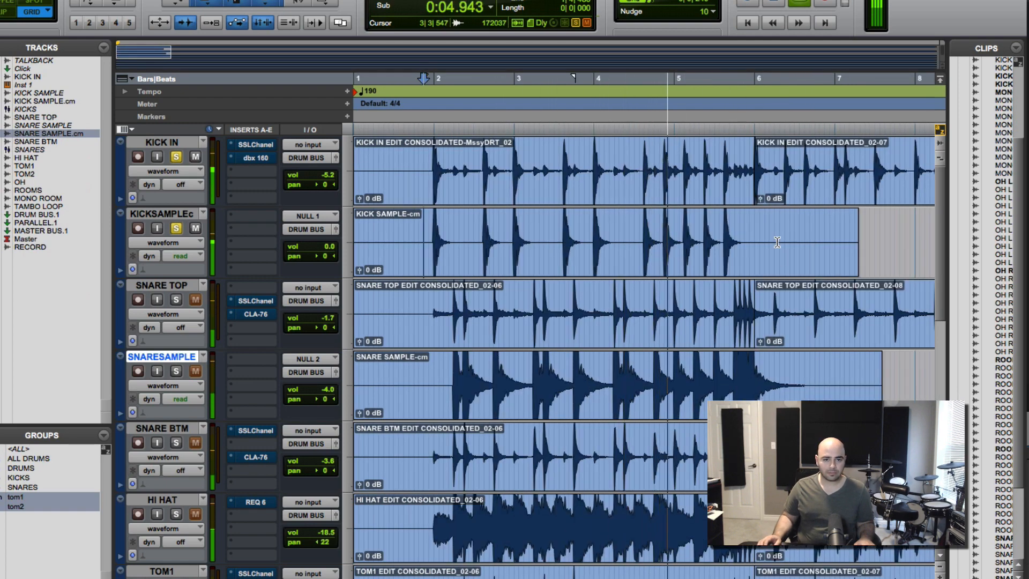
{"action": "key", "text": "space"}
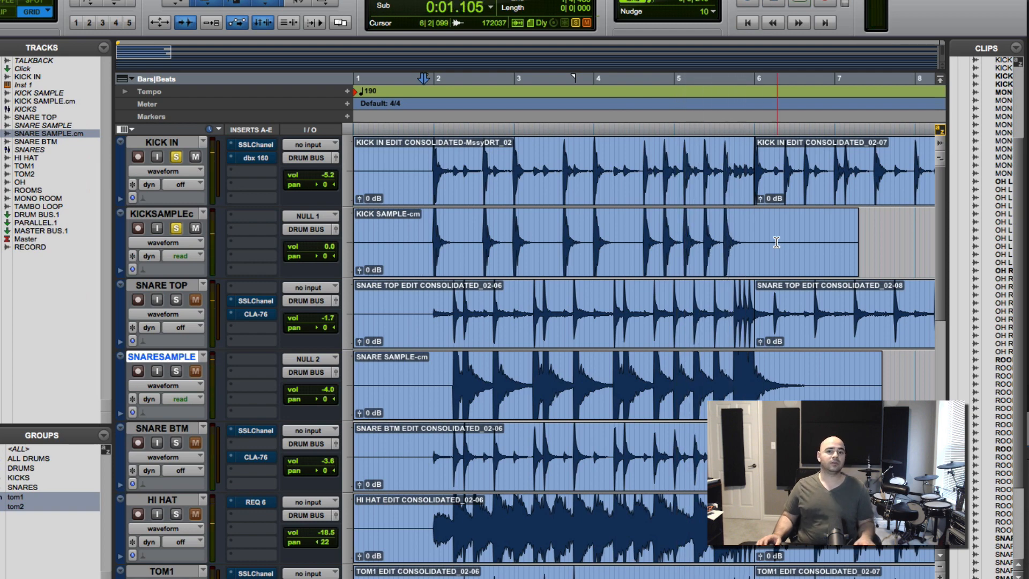
Locate the first hit in the committed SNARE SAMPLE clip and compare its onset closely with SNARE TOP
{"action": "left_click", "coordinate": [437, 372]}
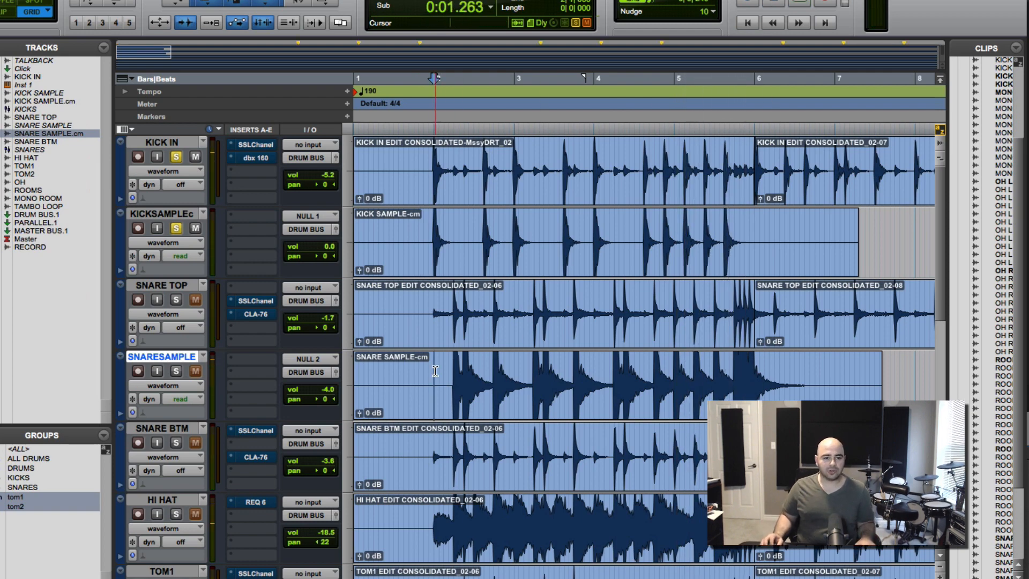
{"action": "key", "text": "t"}
{"action": "key", "text": "t"}
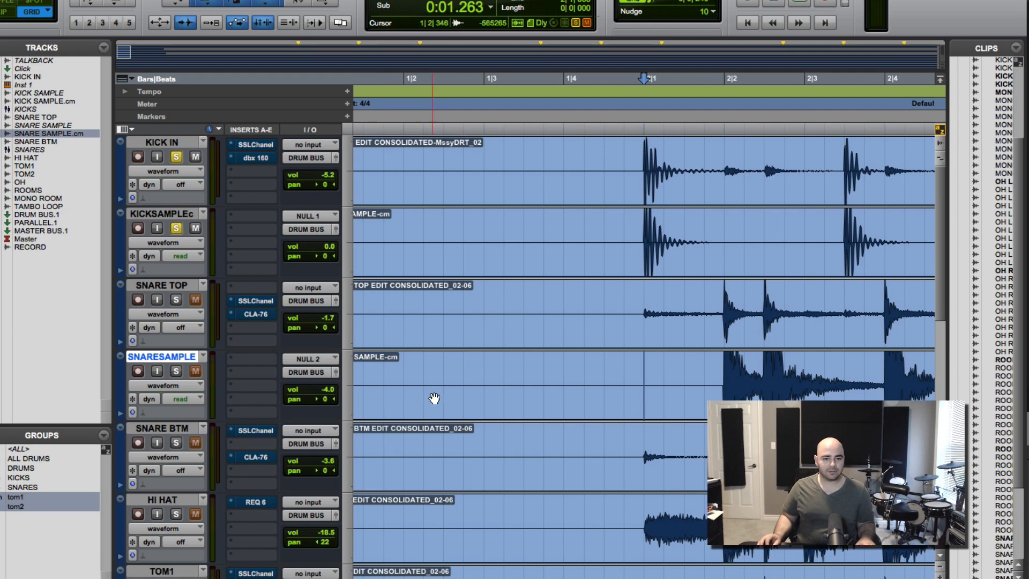
{"action": "key", "text": "Tab"}
{"action": "key", "text": "t"}
{"action": "key", "text": "t"}
{"action": "key", "text": "t"}
{"action": "key", "text": "t"}
{"action": "key", "text": "t"}
{"action": "key", "text": "t"}
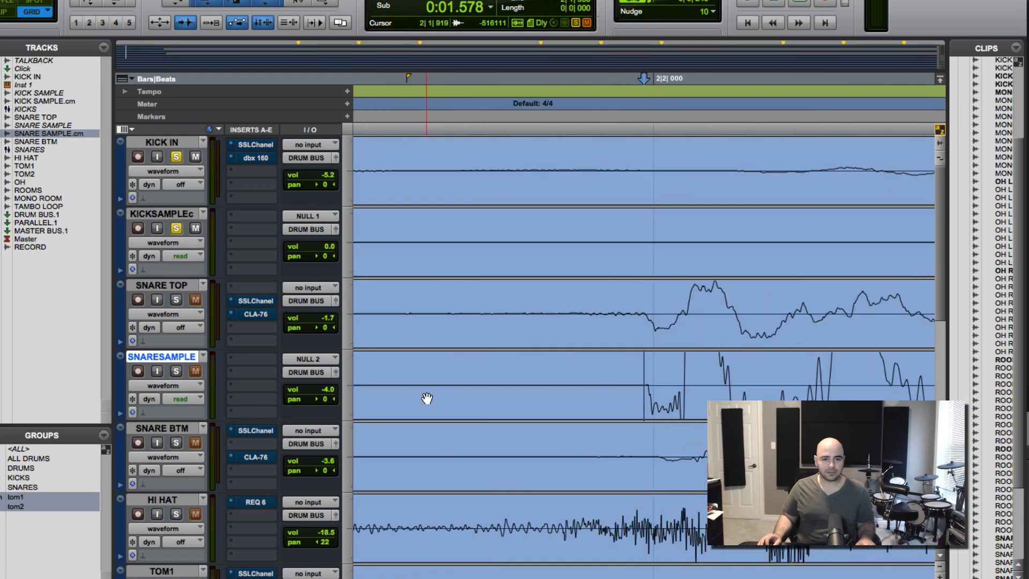
Step through the next SNARE SAMPLE transients and examine the hit near bar 3 beat 2 against SNARE TOP
{"action": "key", "text": "r"}
{"action": "key", "text": "Tab"}
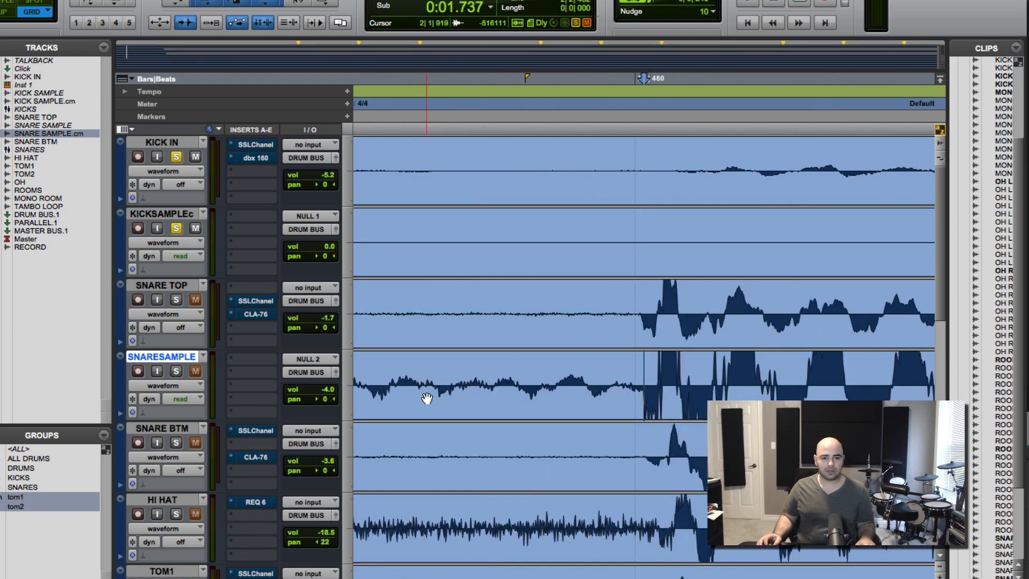
{"action": "key", "text": "Tab"}
{"action": "key", "text": "Tab"}
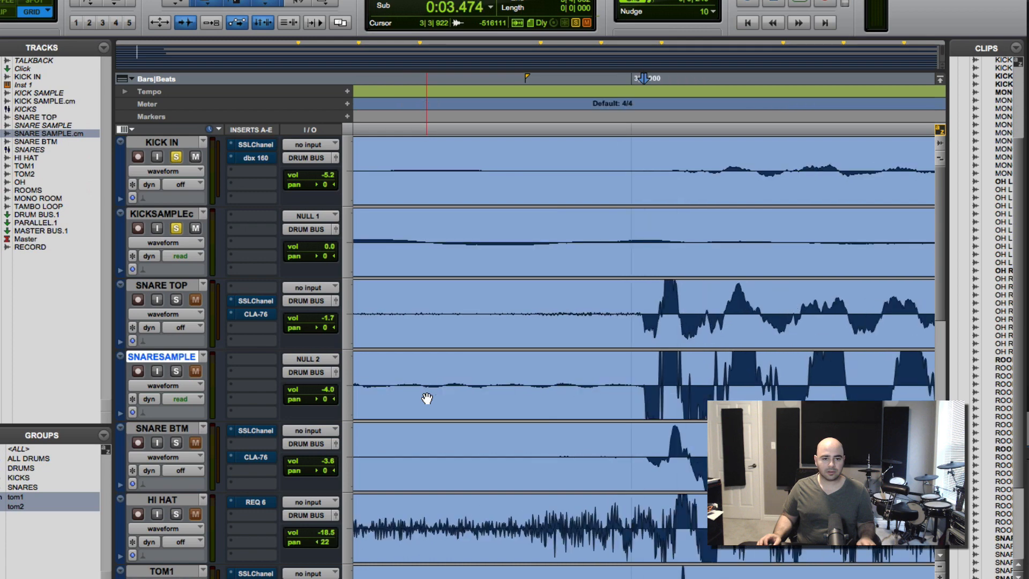
{"action": "key", "text": "alt+Tab"}
{"action": "key", "text": "r"}
{"action": "key", "text": "r"}
{"action": "key", "text": "t"}
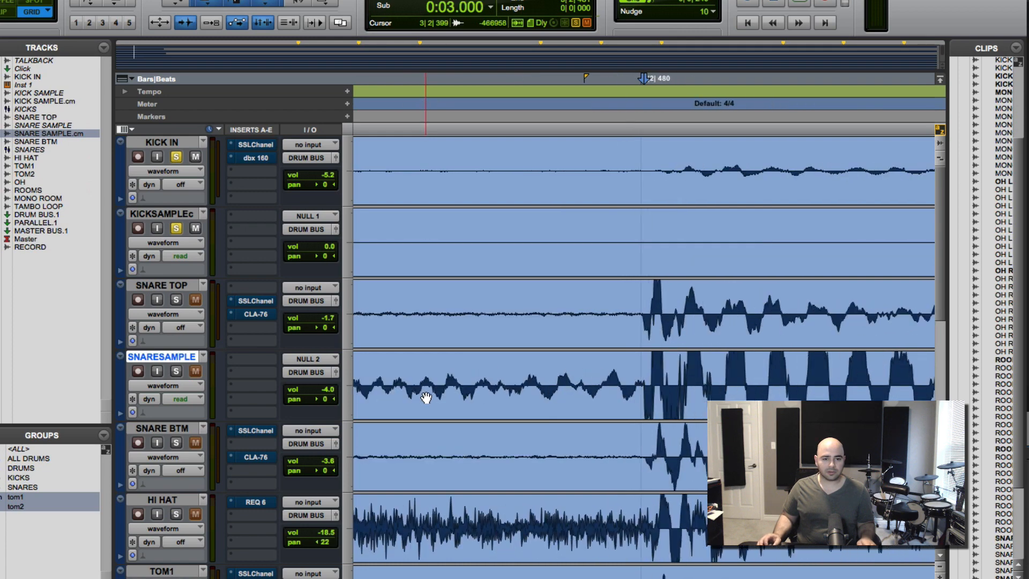
{"action": "key", "text": "t"}
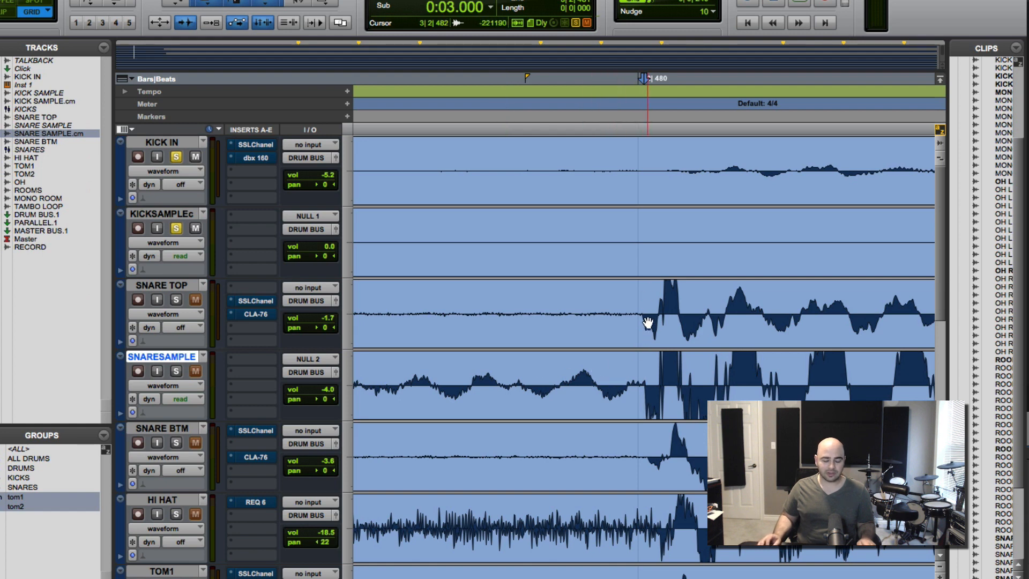
Check the remaining SNARE SAMPLE hits up to the end of the clip and return to the session start
{"action": "key", "text": "space"}
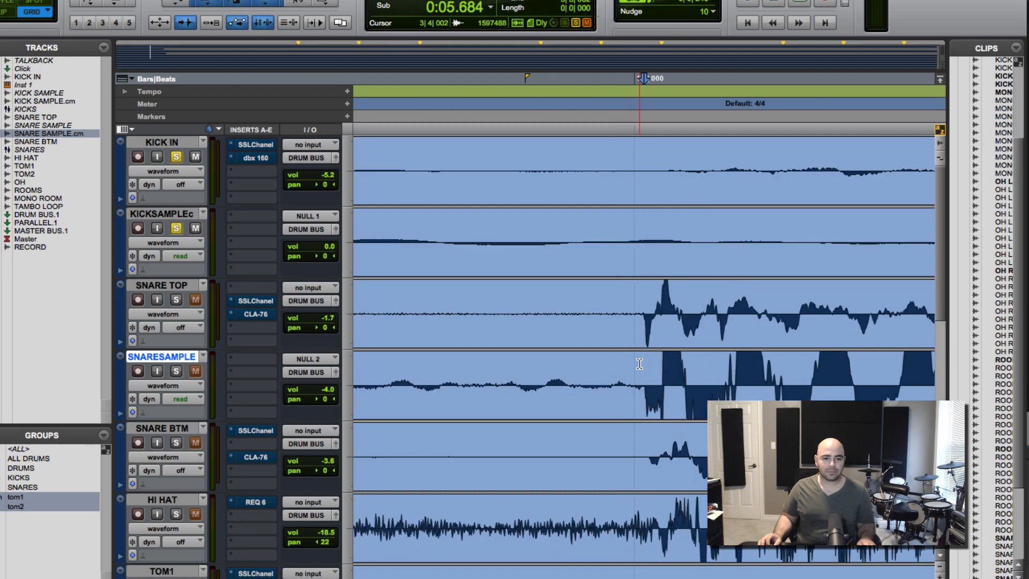
{"action": "key", "text": "Tab"}
{"action": "key", "text": "Tab"}
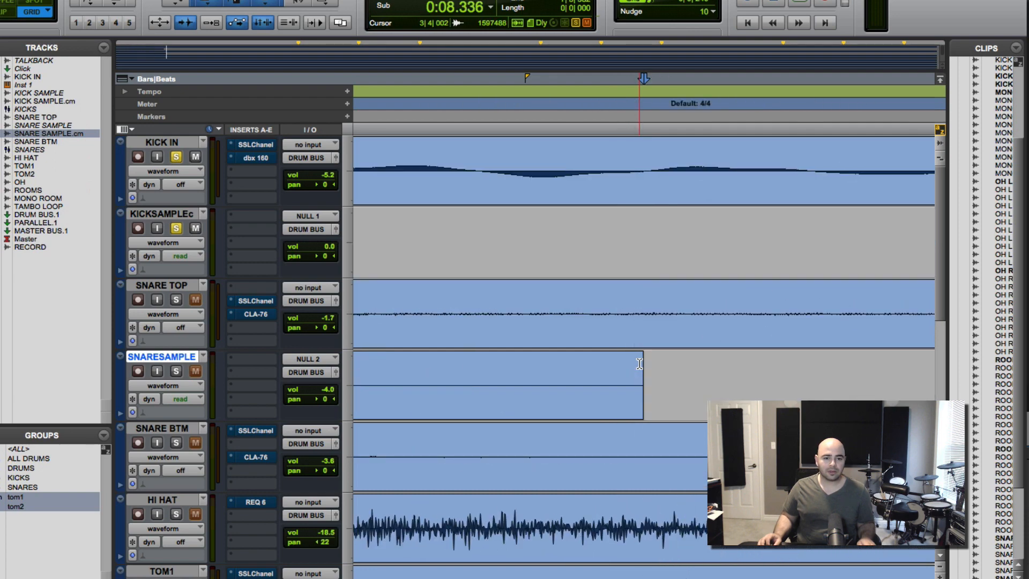
{"action": "key", "text": "r"}
{"action": "key", "text": "r"}
{"action": "key", "text": "r"}
{"action": "key", "text": "t"}
{"action": "key", "text": "t"}
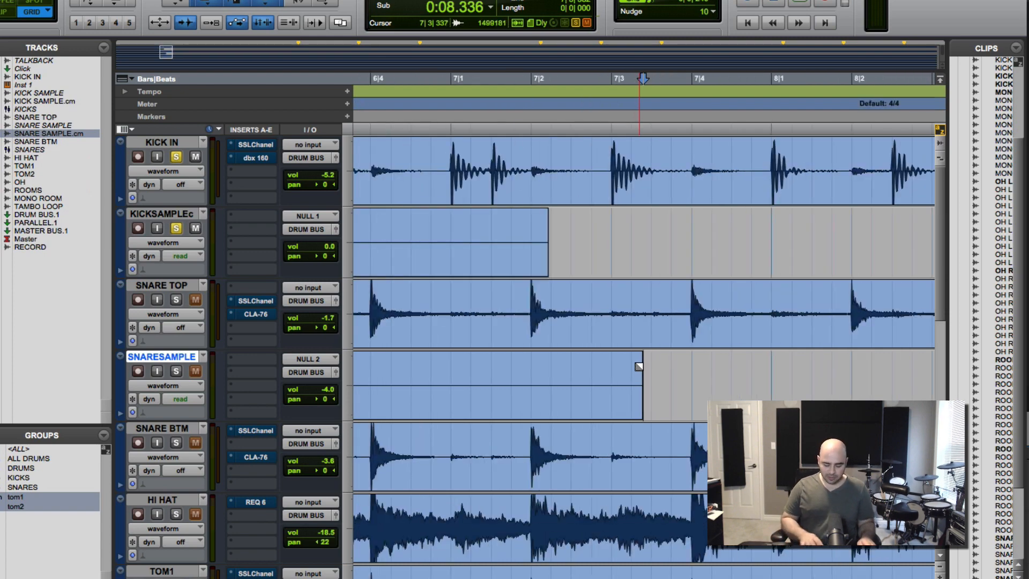
{"action": "key", "text": "Return"}
{"action": "key", "text": "r"}
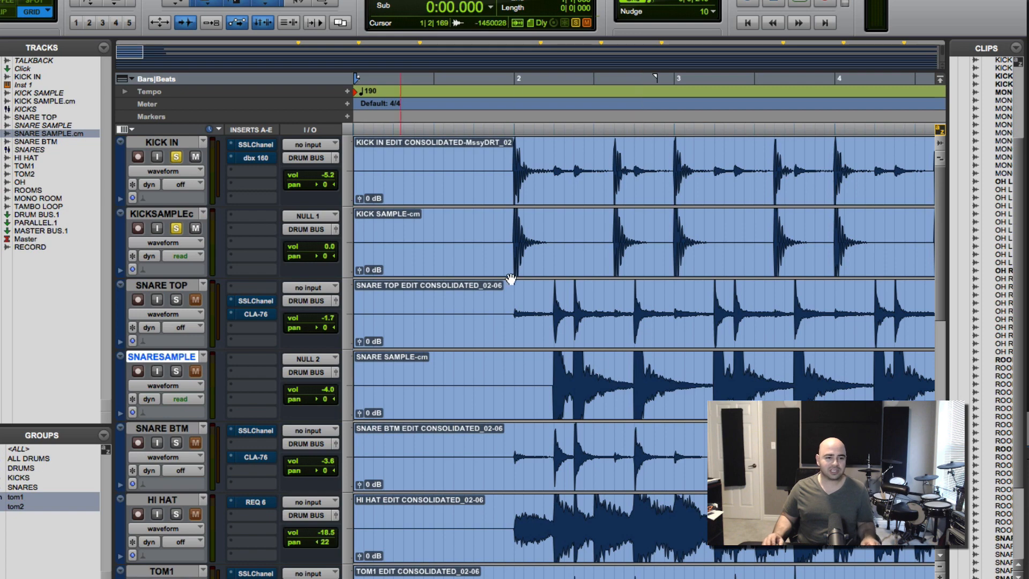
Clear the solos on the two kick tracks and mute the committed KICK SAMPLE and SNARE SAMPLE tracks together
{"action": "scroll", "coordinate": [181, 225], "scroll_direction": "down", "scroll_amount": 1}
{"action": "scroll", "coordinate": [181, 164], "scroll_direction": "up", "scroll_amount": 1}
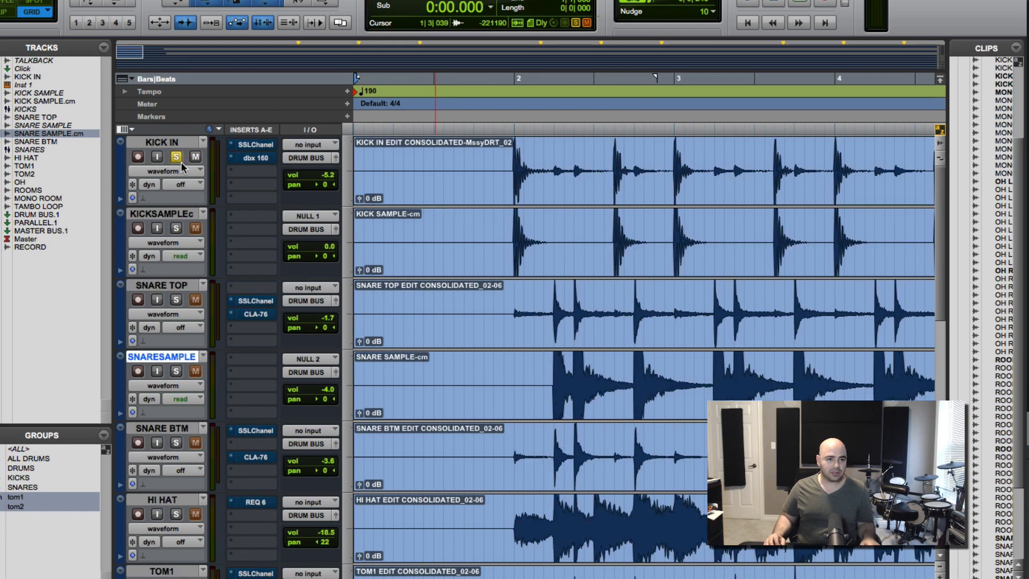
{"action": "left_click", "coordinate": [184, 215]}
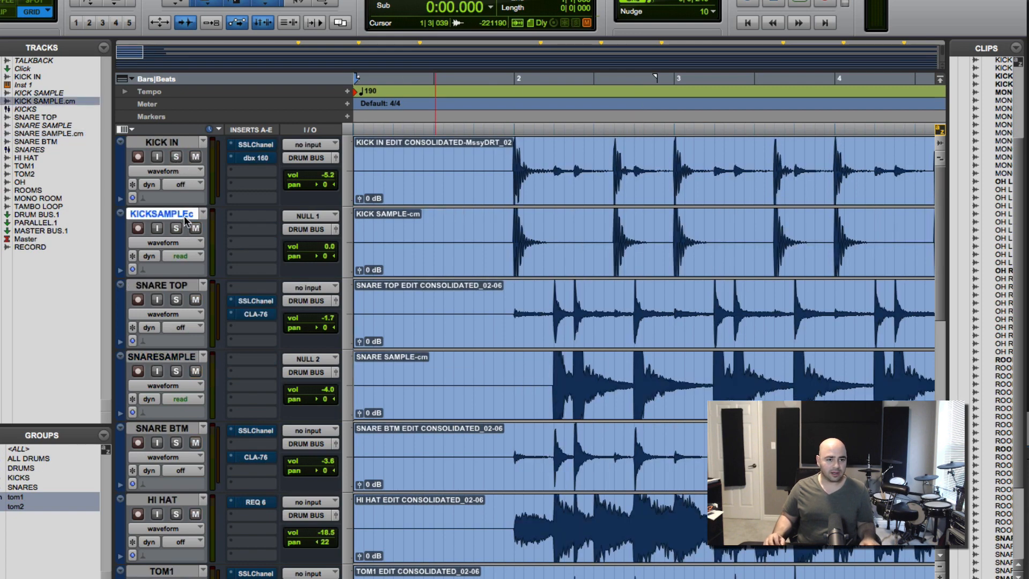
{"action": "left_click", "coordinate": [182, 357], "text": "super"}
{"action": "key", "text": "super+bracketleft"}
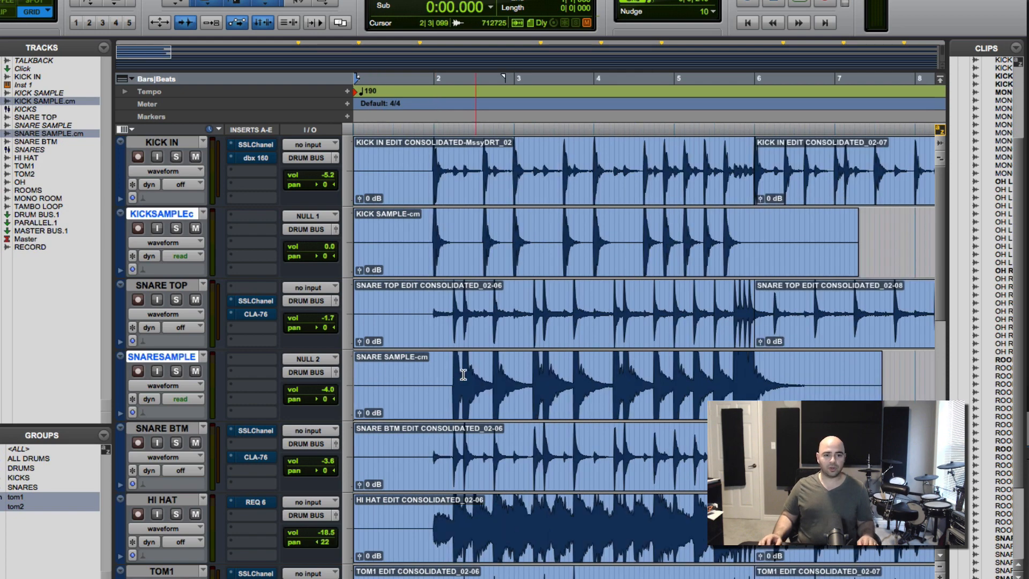
{"action": "left_click", "coordinate": [410, 310]}
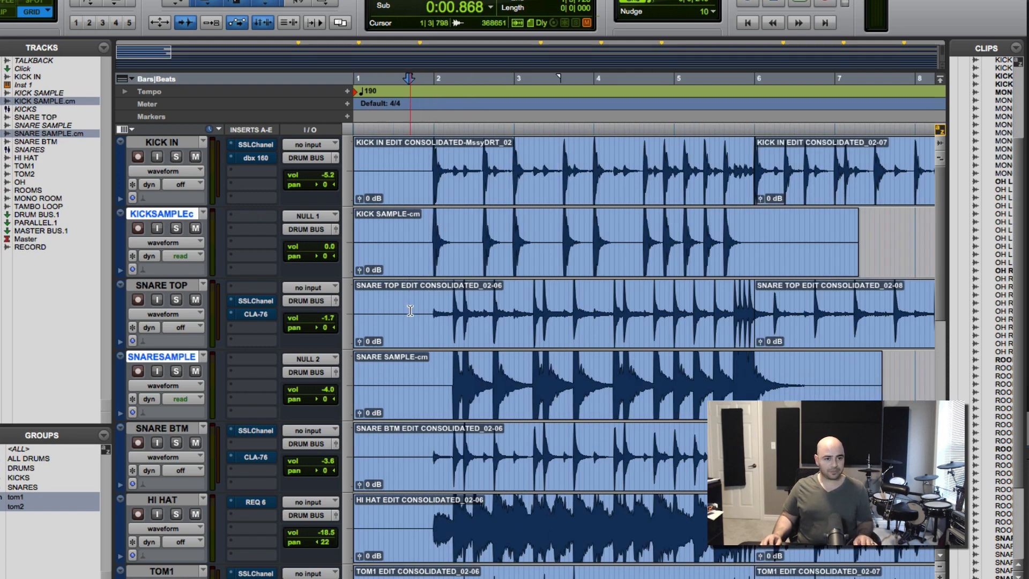
{"action": "left_click", "coordinate": [196, 372]}
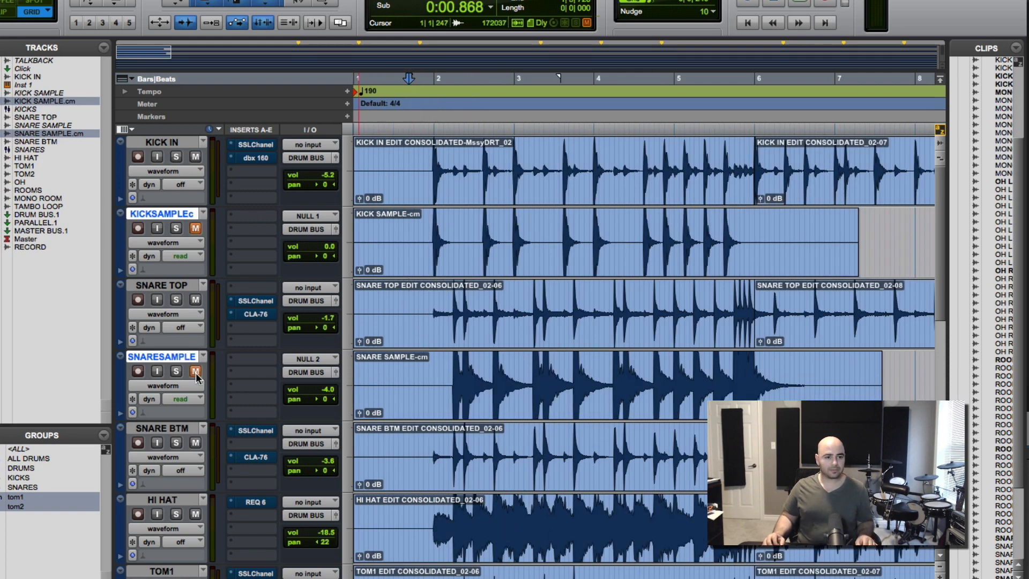
Play the drum mix with the KICK SAMPLE and SNARE SAMPLE tracks muted, and again with both unmuted
{"action": "key", "text": "space"}
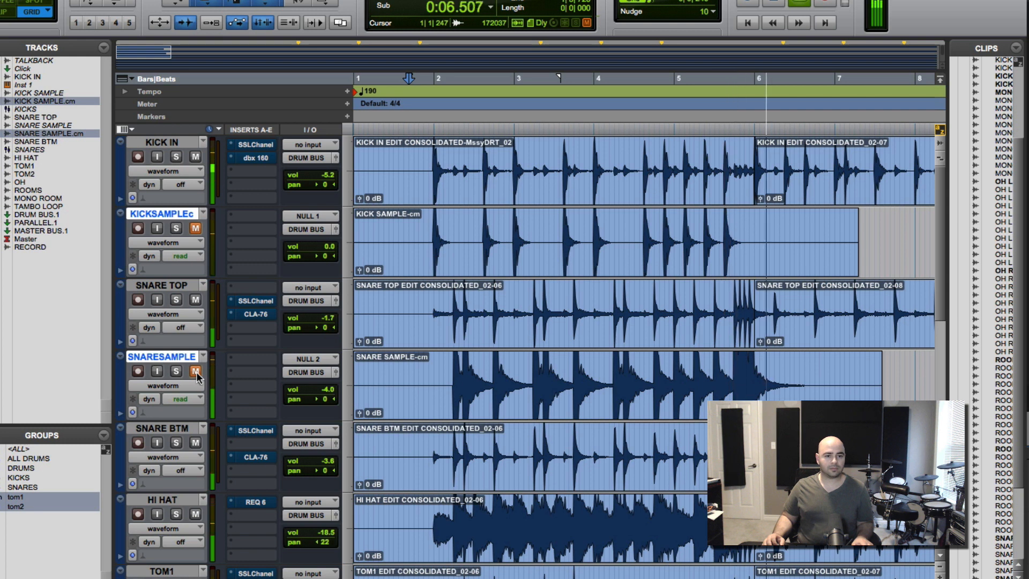
{"action": "key", "text": "space"}
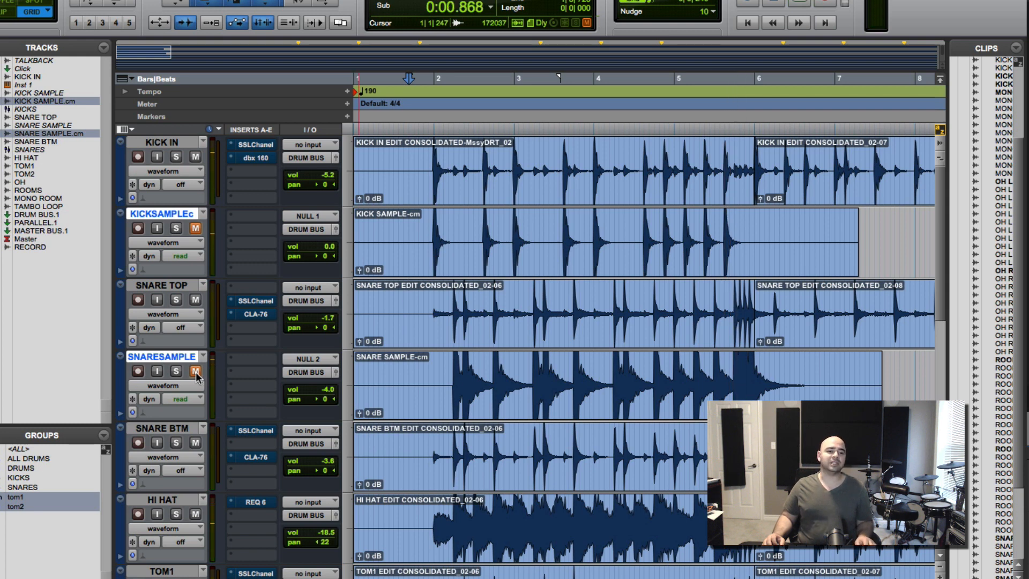
{"action": "key", "text": "space"}
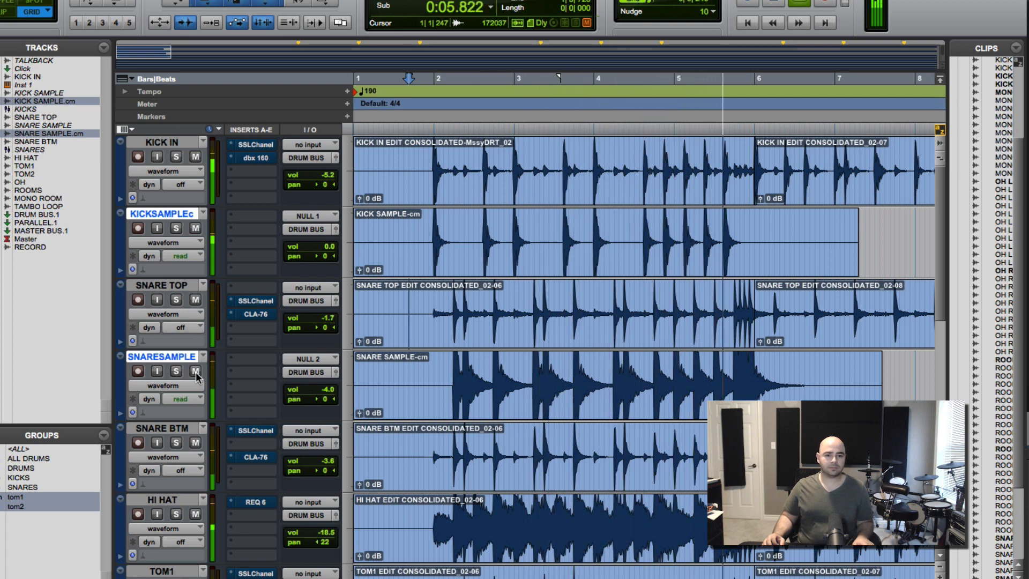
{"action": "key", "text": "space"}
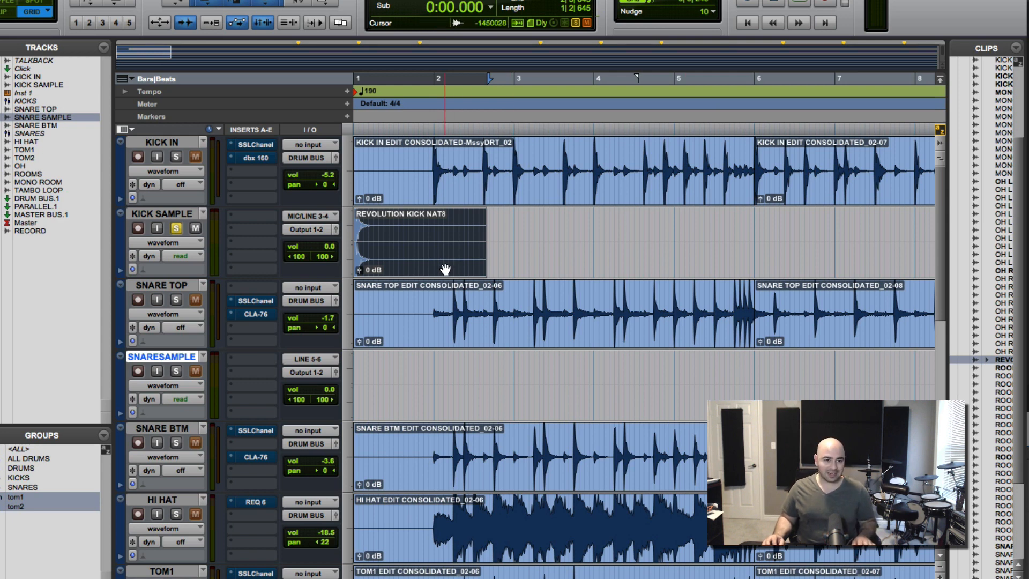
Remove the REVOLUTION KICK NAT8 clip from bar 1 and paste it on KICK SAMPLE at the first KICK IN transient
{"action": "key", "text": "BackSpace"}
{"action": "left_click", "coordinate": [400, 157]}
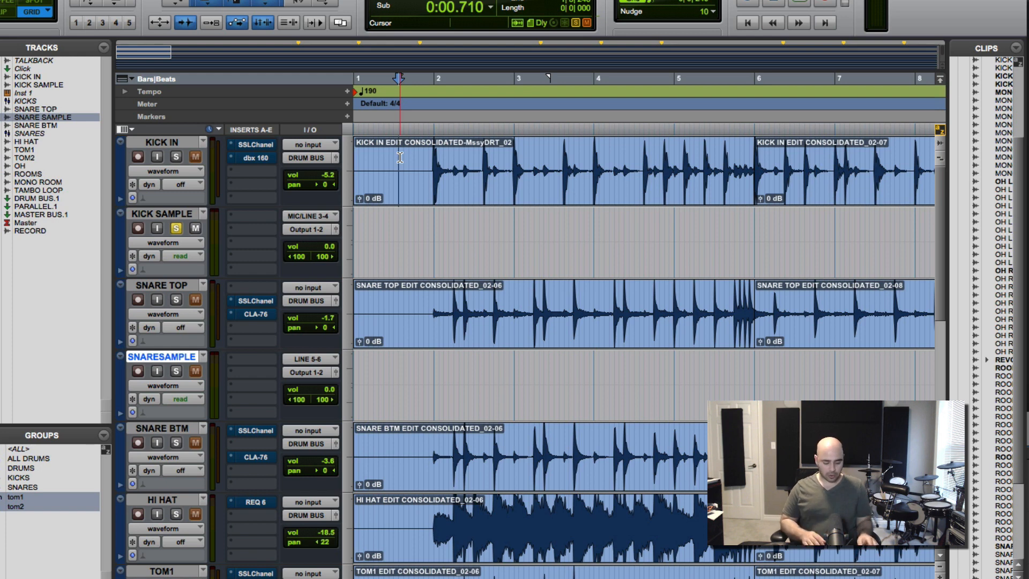
{"action": "key", "text": "space"}
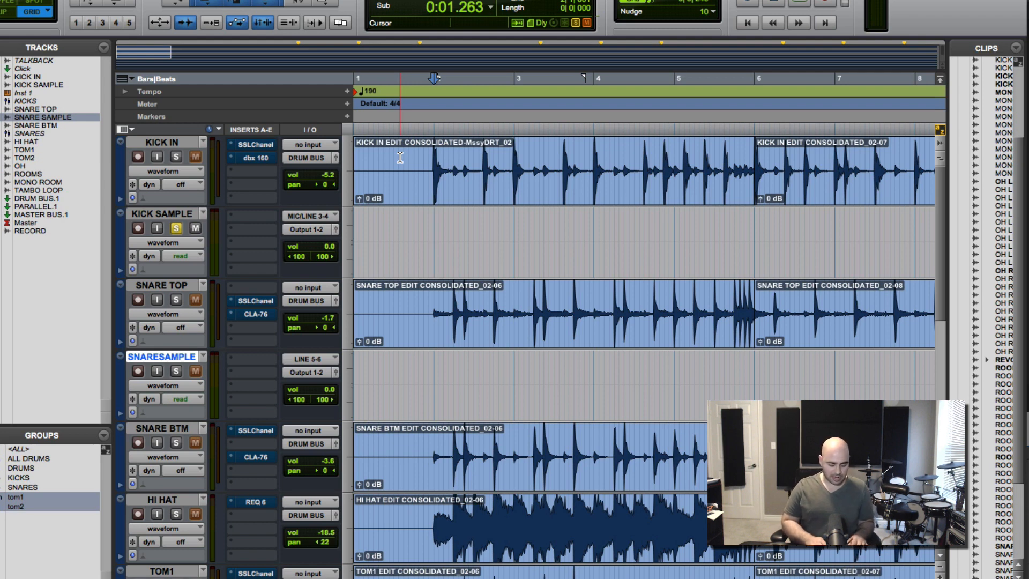
{"action": "key", "text": "super+v"}
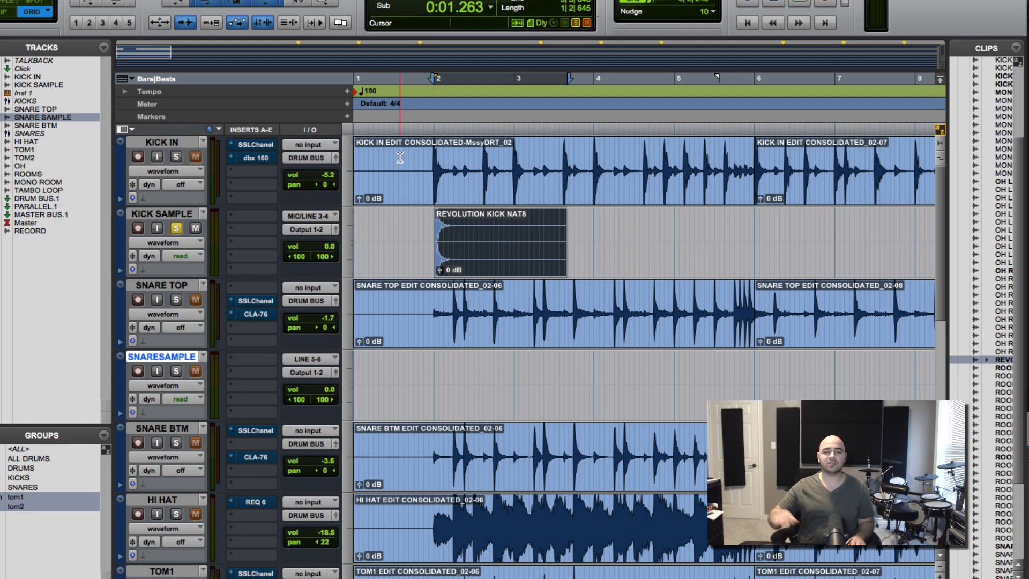
Paste the kick sample on KICK SAMPLE at the second and third KICK IN hits, ending at the start of bar 3
{"action": "key", "text": "p"}
{"action": "key", "text": "Tab"}
{"action": "key", "text": "Tab"}
{"action": "key", "text": "Tab"}
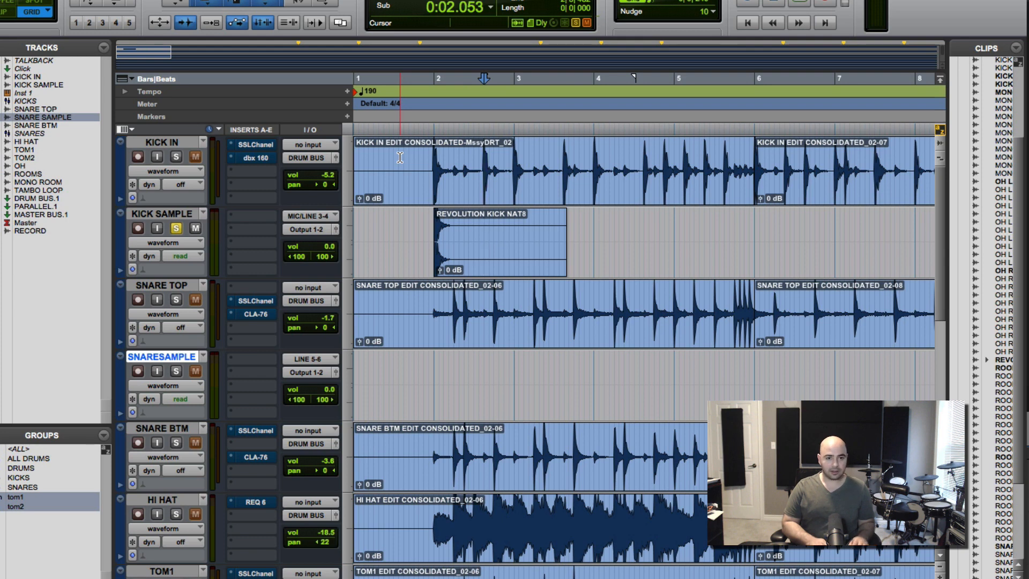
{"action": "key", "text": ";"}
{"action": "key", "text": "super+v"}
{"action": "key", "text": "p"}
{"action": "key", "text": "Tab"}
{"action": "key", "text": "Tab"}
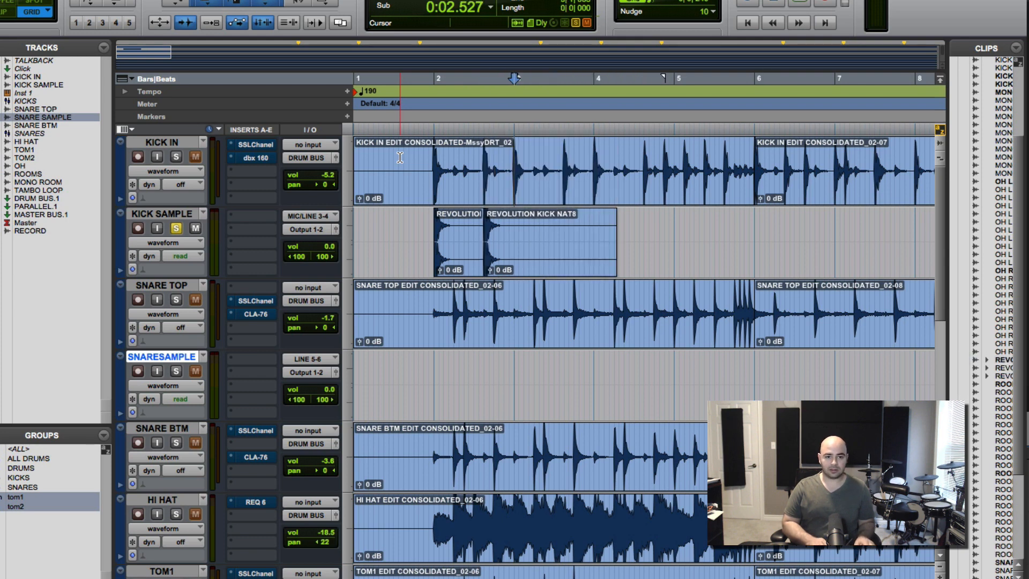
{"action": "key", "text": "semicolon"}
{"action": "key", "text": "super+v"}
Paste the kick sample at the fourth and fifth KICK IN hits, in late bar 3 and at bar 4
{"action": "key", "text": "p"}
{"action": "key", "text": "Tab"}
{"action": "key", "text": "Tab"}
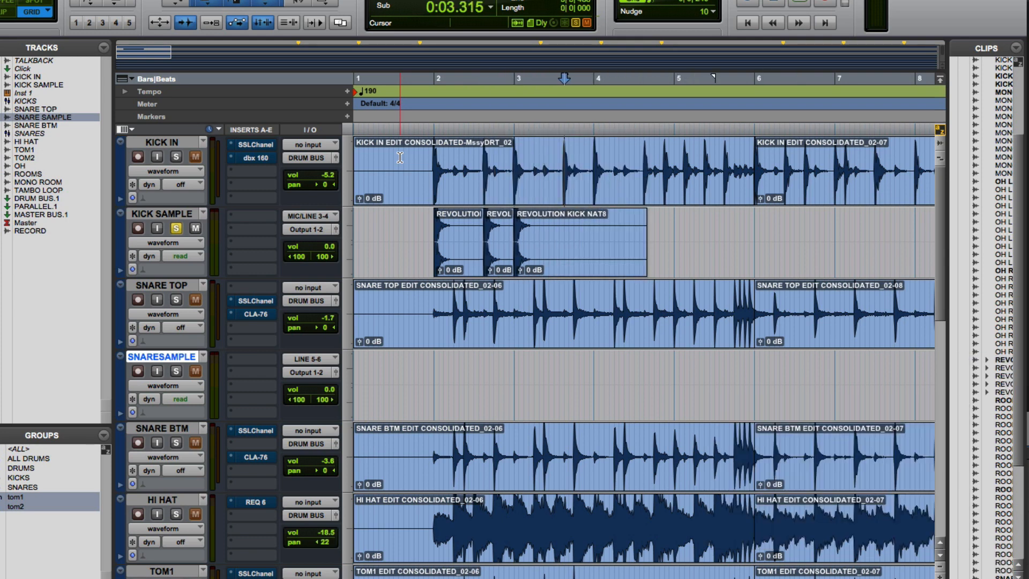
{"action": "key", "text": "semicolon"}
{"action": "key", "text": "super+v"}
{"action": "key", "text": "p"}
{"action": "key", "text": "Tab"}
{"action": "key", "text": "Tab"}
{"action": "key", "text": "semicolon"}
{"action": "key", "text": "super+v"}
Paste the kick sample at the sixth, seventh and eighth KICK IN hits, from late bar 4 into bar 5
{"action": "key", "text": "p"}
{"action": "key", "text": "Tab"}
{"action": "key", "text": "Tab"}
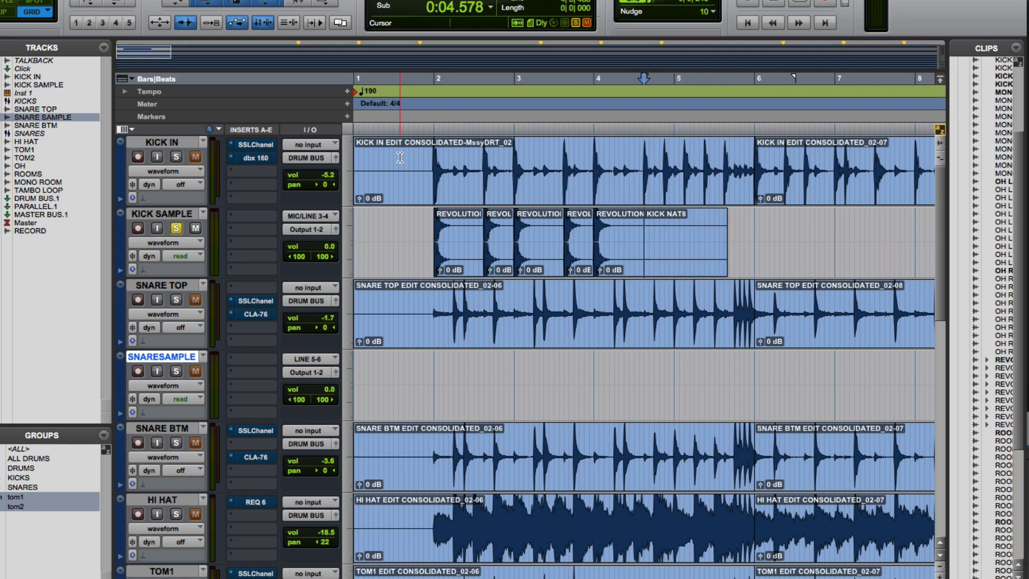
{"action": "key", "text": "semicolon"}
{"action": "key", "text": "super+v"}
{"action": "key", "text": "p"}
{"action": "key", "text": "Tab"}
{"action": "key", "text": "Tab"}
{"action": "key", "text": "semicolon"}
{"action": "key", "text": "super+v"}
{"action": "key", "text": "p"}
{"action": "key", "text": "Tab"}
{"action": "key", "text": "Tab"}
{"action": "key", "text": "semicolon"}
{"action": "key", "text": "super+v"}
Paste the kick sample at the last two KICK IN hits before bar 6, completing ten sample hits
{"action": "key", "text": "p"}
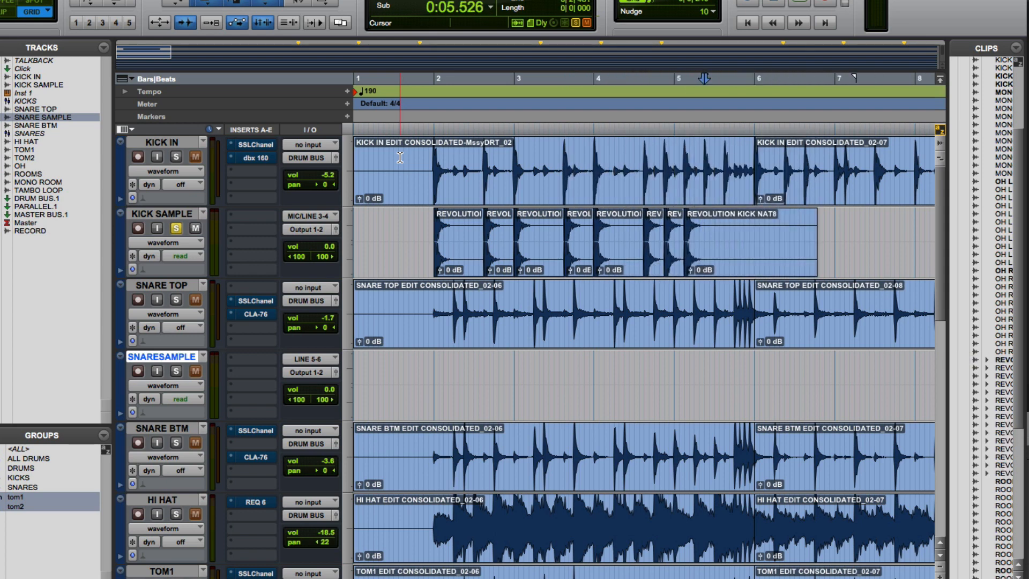
{"action": "key", "text": "semicolon"}
{"action": "key", "text": "super+v"}
{"action": "key", "text": "p"}
{"action": "key", "text": "Tab"}
{"action": "key", "text": "Tab"}
{"action": "key", "text": "semicolon"}
{"action": "key", "text": "super+v"}
{"action": "key", "text": "p"}
{"action": "key", "text": "Tab"}
{"action": "key", "text": "Tab"}
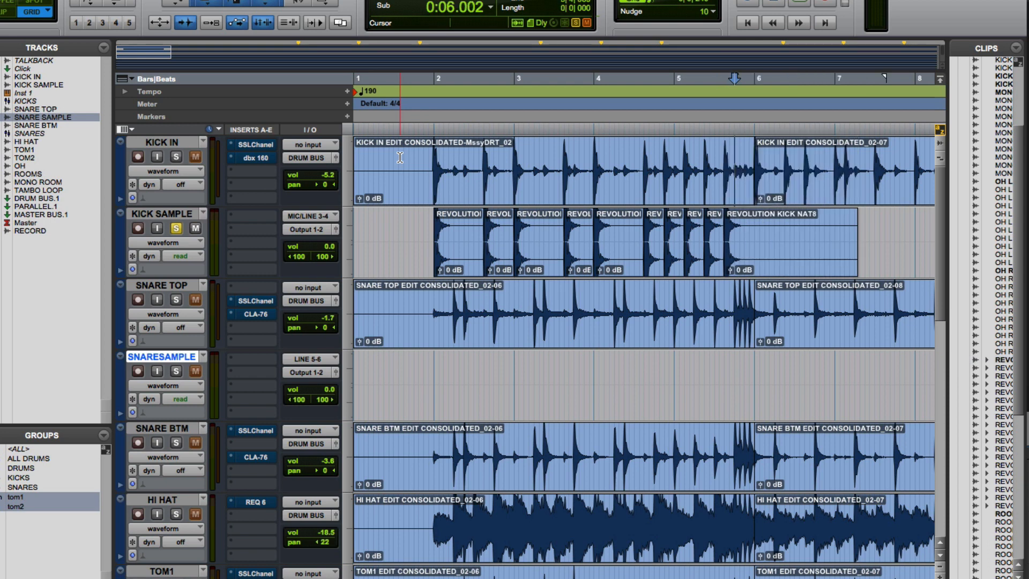
Solo KICK IN alongside KICK SAMPLE and compare the onset of the first hit at bar 2 closely on both tracks
{"action": "left_click", "coordinate": [389, 220]}
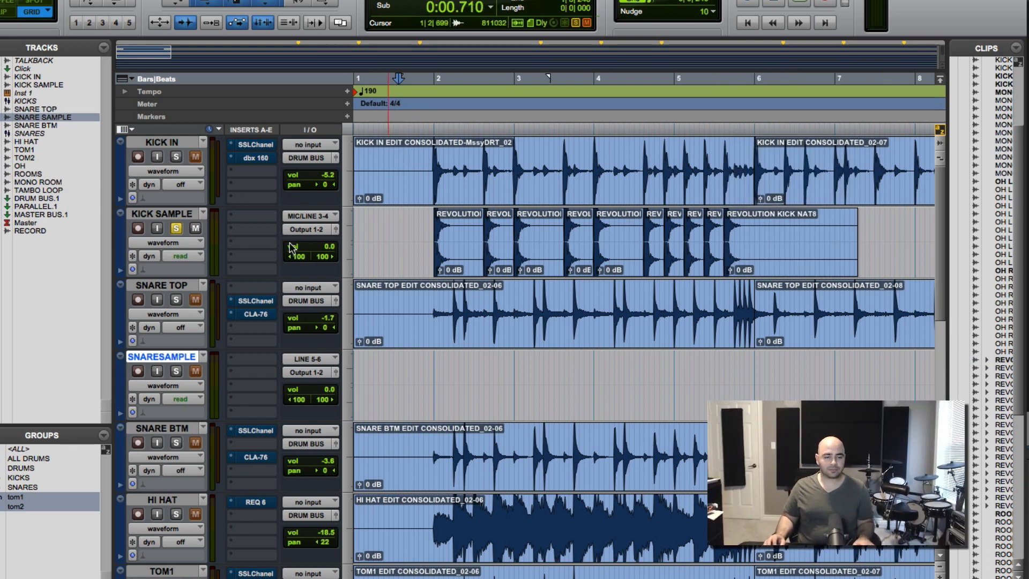
{"action": "left_click", "coordinate": [177, 157]}
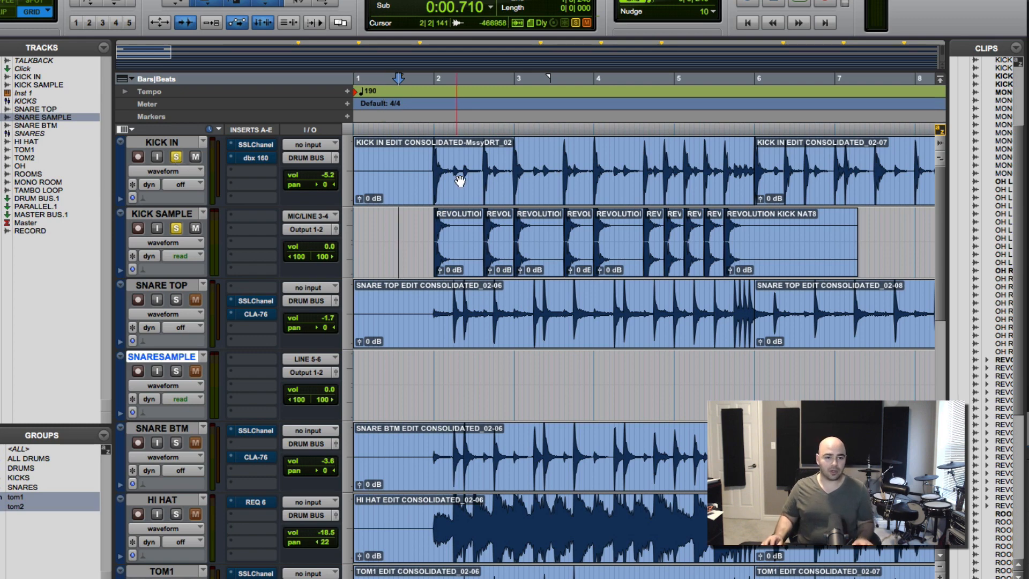
{"action": "left_click", "coordinate": [407, 152]}
{"action": "key", "text": "Tab"}
{"action": "key", "text": "t"}
{"action": "key", "text": "t"}
{"action": "key", "text": "t"}
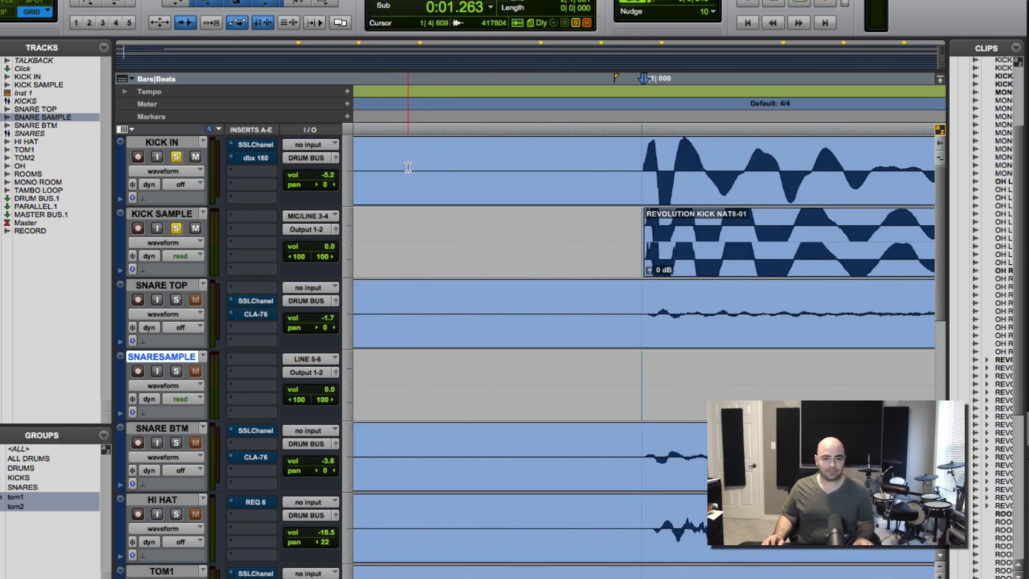
{"action": "key", "text": "t"}
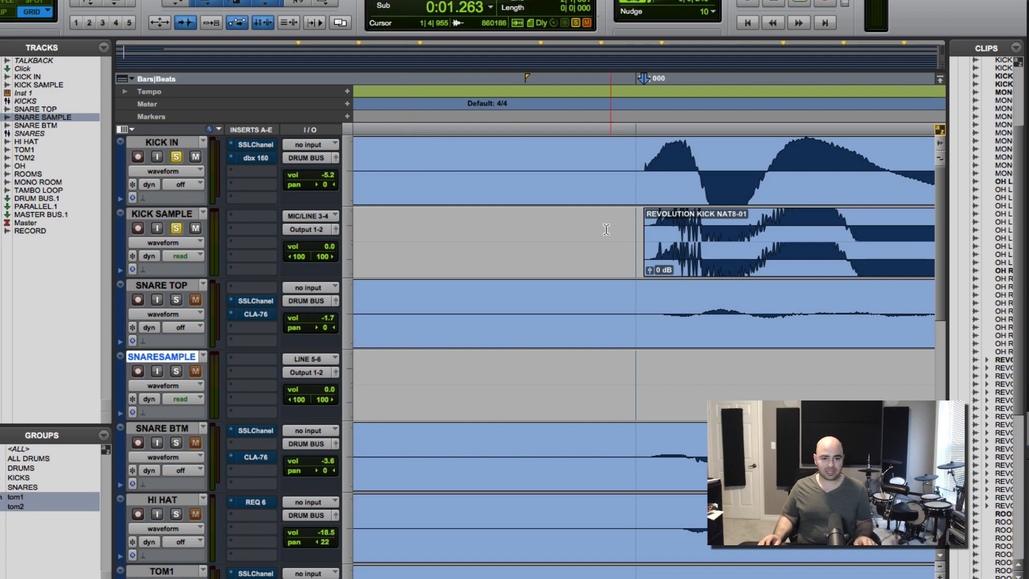
Locate the second clip on KICK SAMPLE and examine its onset closely against KICK IN
{"action": "key", "text": "Tab"}
{"action": "key", "text": "Tab"}
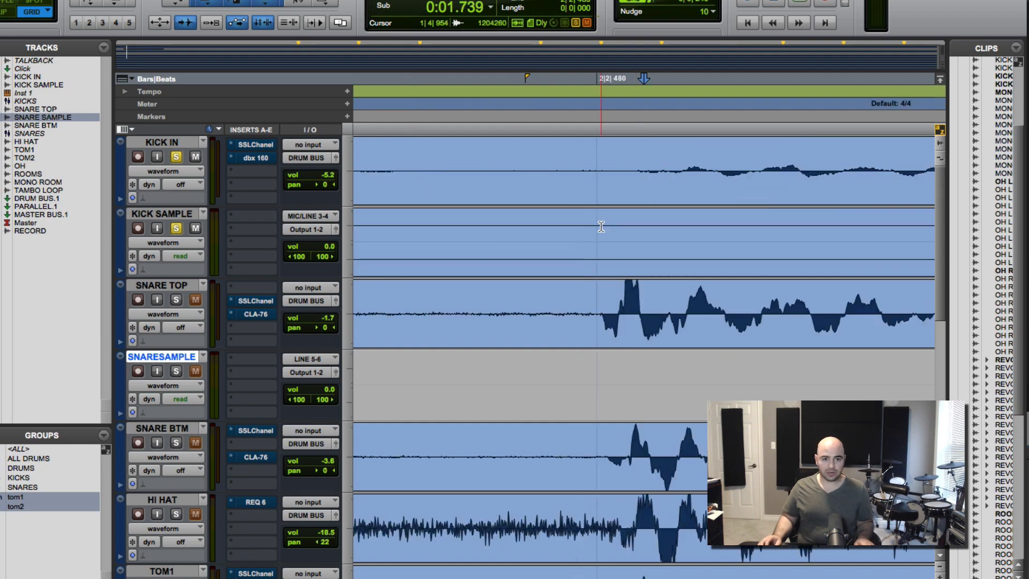
{"action": "key", "text": "r"}
{"action": "key", "text": "r"}
{"action": "key", "text": "r"}
{"action": "key", "text": "r"}
{"action": "key", "text": "r"}
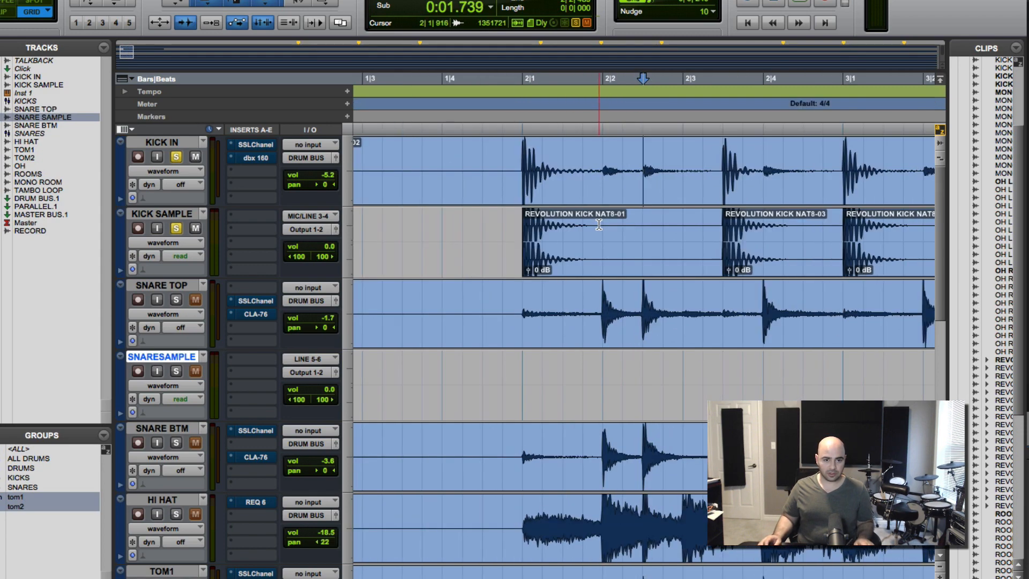
{"action": "double_click", "coordinate": [600, 233]}
{"action": "key", "text": "Tab"}
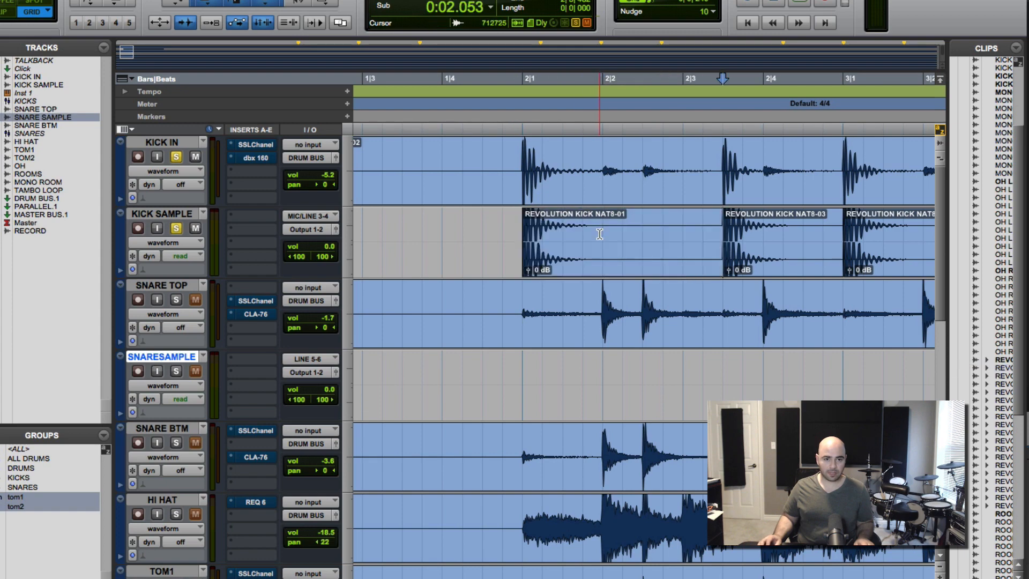
{"action": "key", "text": "t"}
{"action": "key", "text": "t"}
{"action": "key", "text": "t"}
{"action": "key", "text": "t"}
Step through the remaining KICK SAMPLE hits against KICK IN and return to the session start with the whole section in view
{"action": "key", "text": "Tab"}
{"action": "key", "text": "Tab"}
{"action": "key", "text": "Tab"}
{"action": "key", "text": "Tab"}
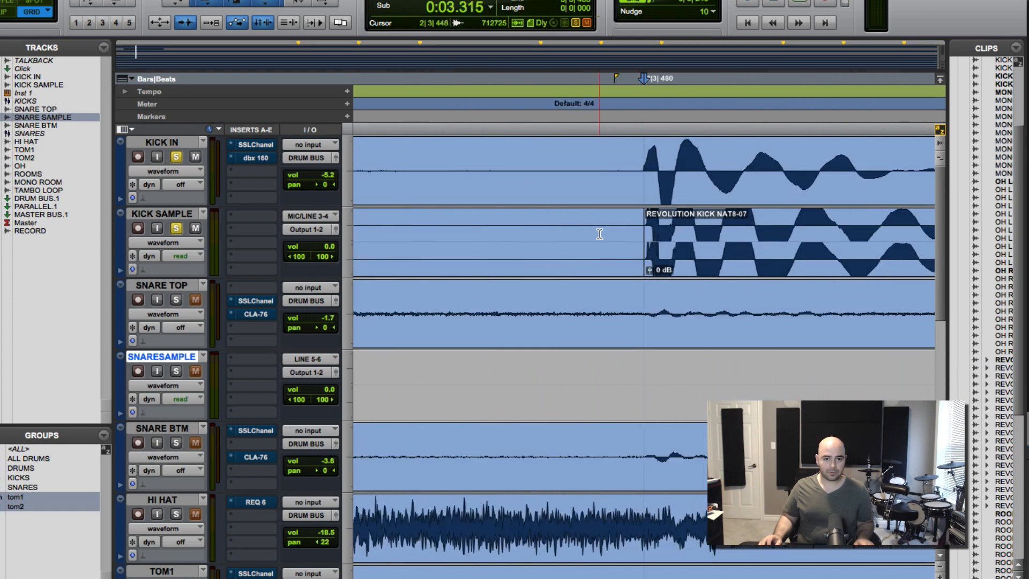
{"action": "key", "text": "Tab"}
{"action": "key", "text": "Tab"}
{"action": "key", "text": "Tab"}
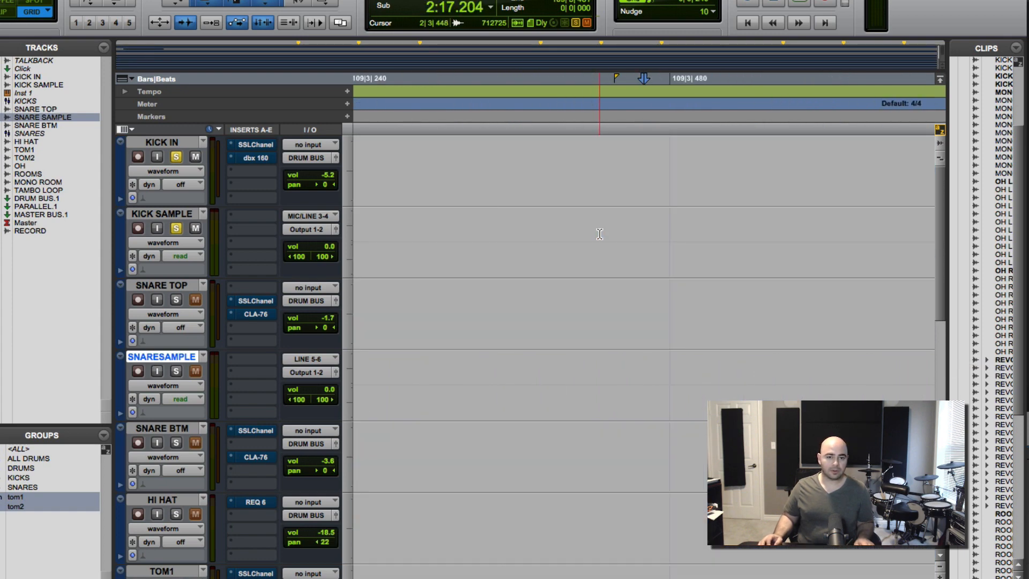
{"action": "key", "text": "Return"}
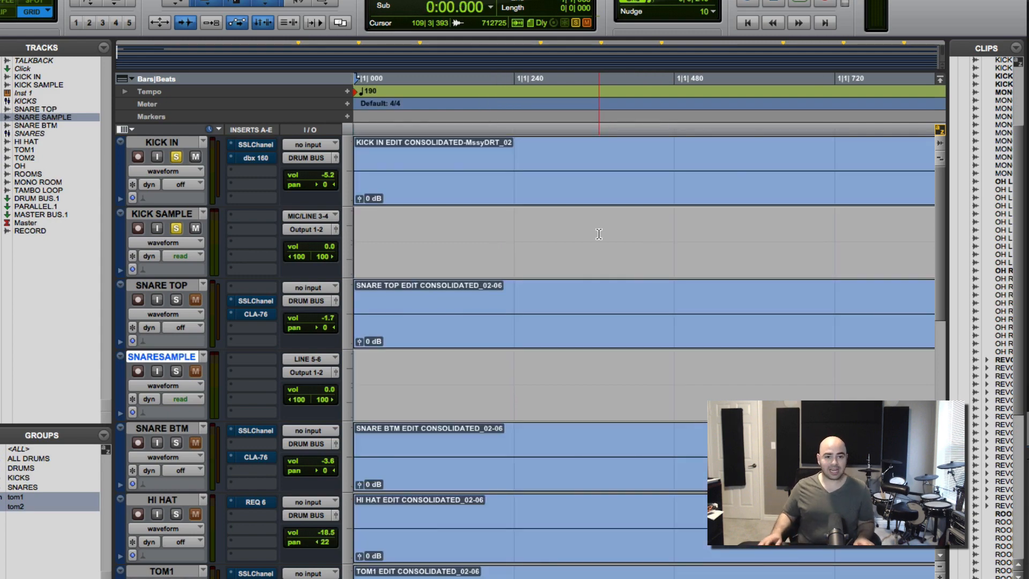
{"action": "key", "text": "r"}
{"action": "key", "text": "r"}
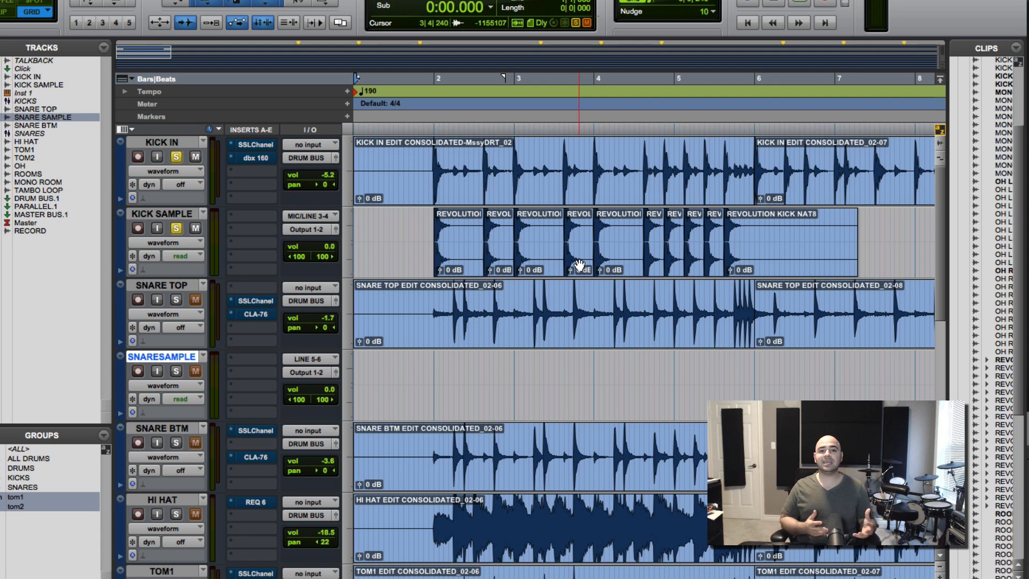
Play the soloed KICK IN and KICK SAMPLE tracks together from just before bar 2
{"action": "left_click", "coordinate": [407, 233]}
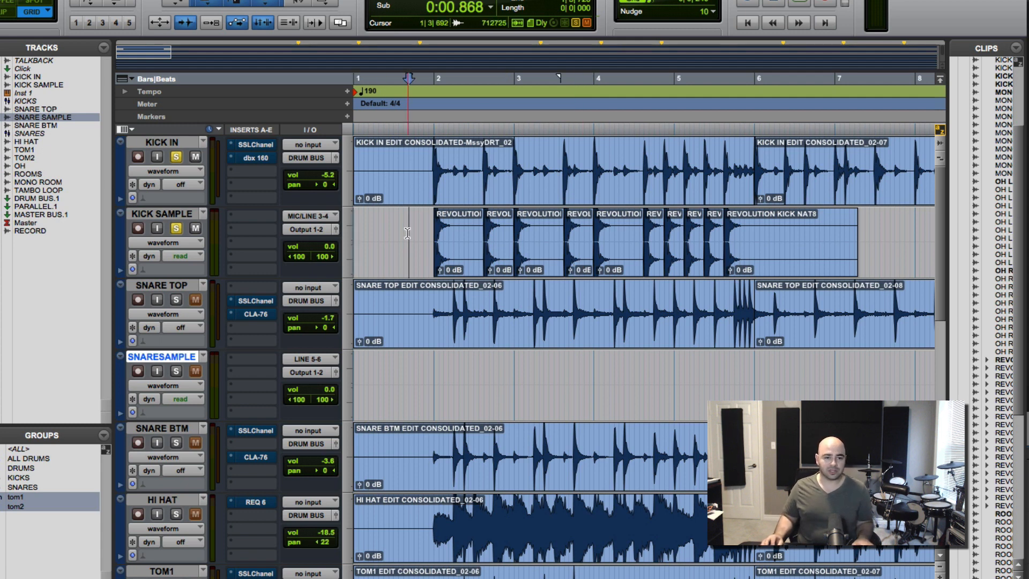
{"action": "key", "text": "space"}
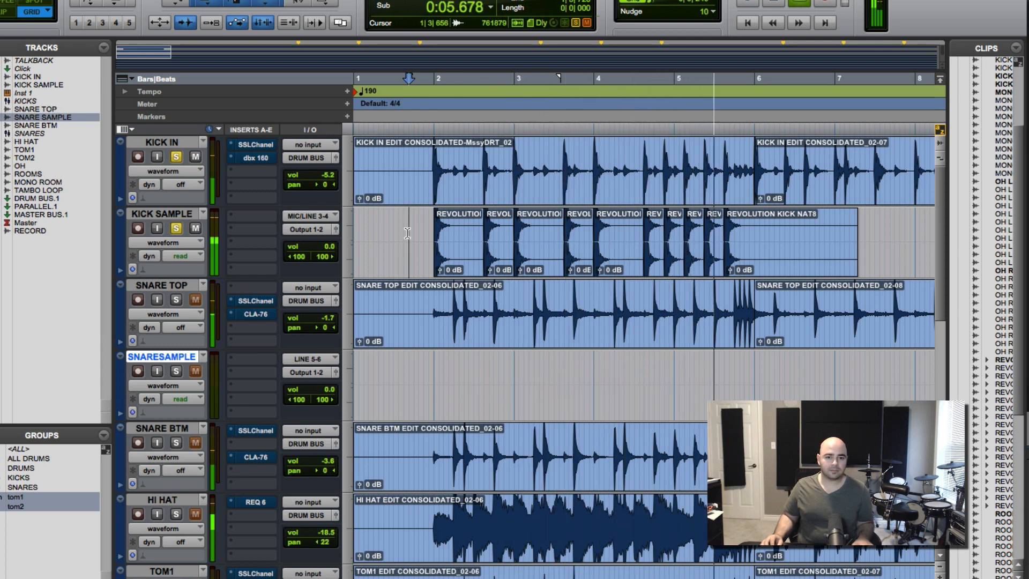
{"action": "key", "text": "space"}
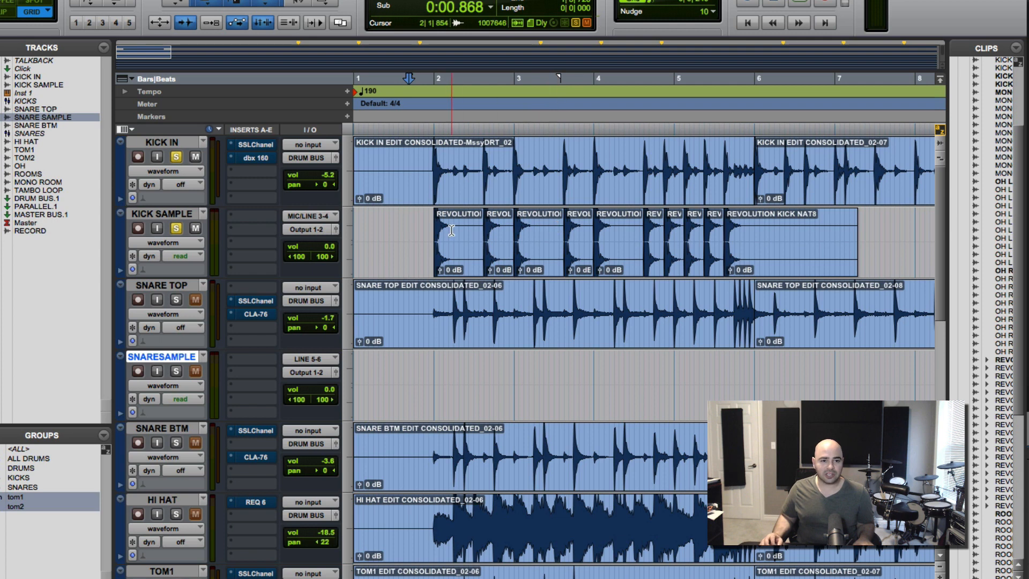
Reduce the waveform display height so the hit levels on KICK IN and KICK SAMPLE between bars 3 and 6 can be compared
{"action": "left_click", "coordinate": [414, 156]}
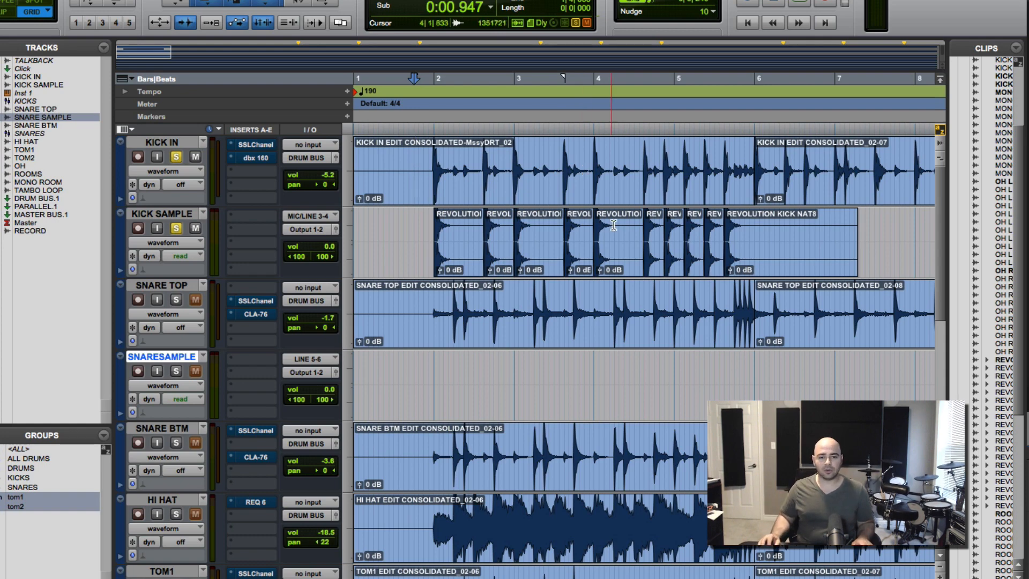
{"action": "left_click", "coordinate": [571, 180]}
{"action": "key", "text": "t"}
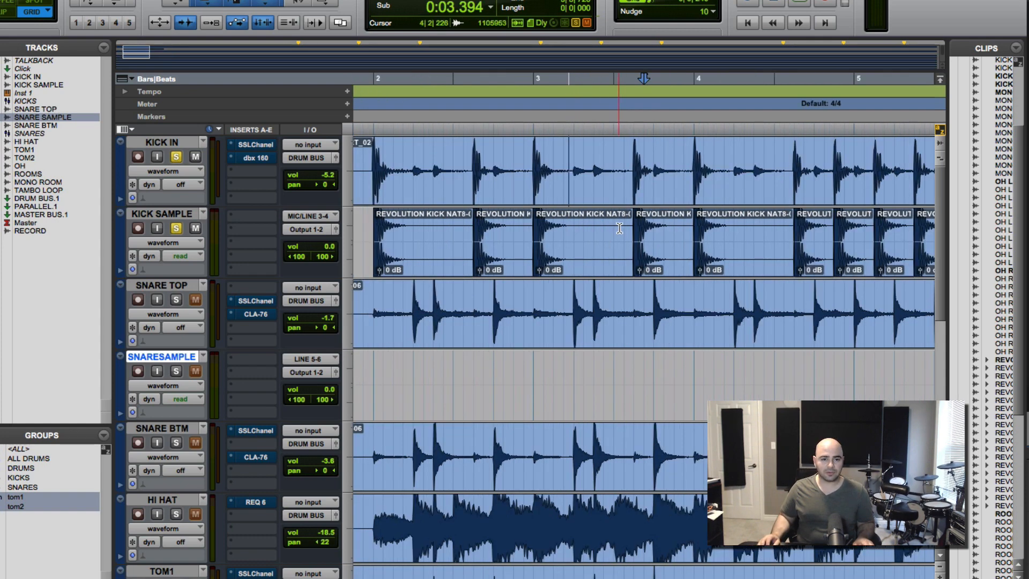
{"action": "scroll", "coordinate": [621, 228], "scroll_direction": "right", "scroll_amount": 3}
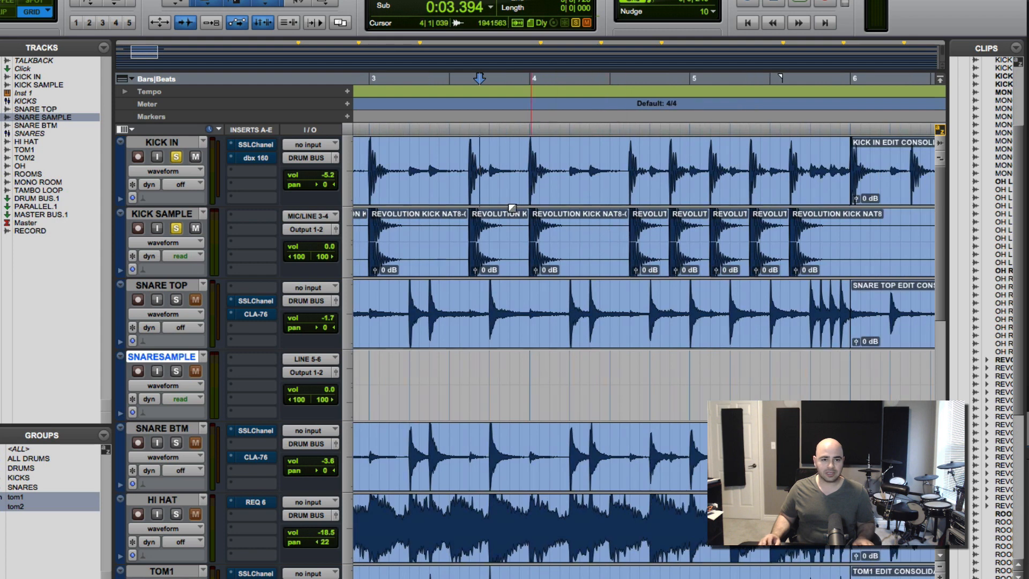
{"action": "left_click", "coordinate": [430, 174]}
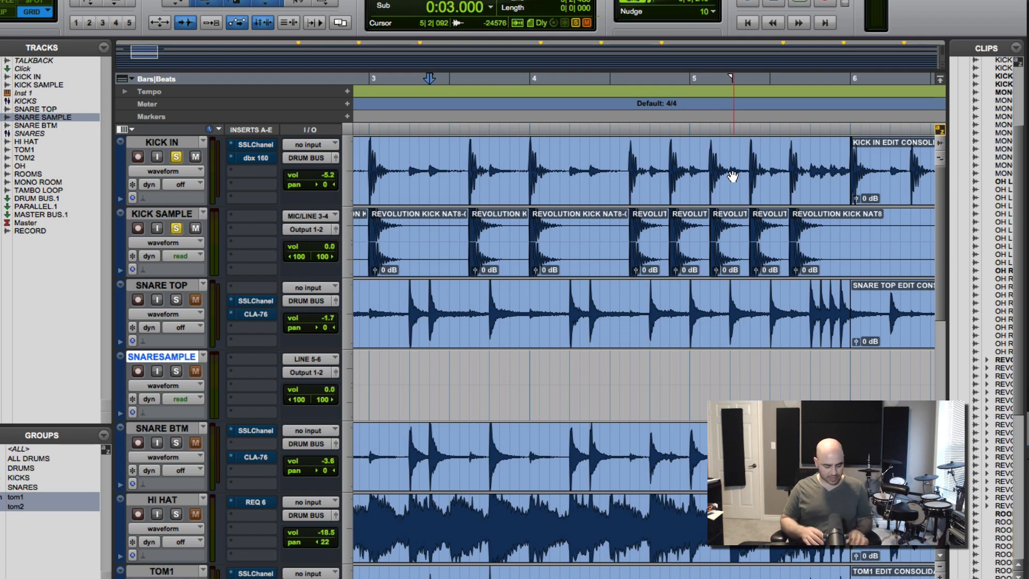
{"action": "key", "text": "super+alt+bracketleft"}
{"action": "key", "text": "super+alt+bracketleft"}
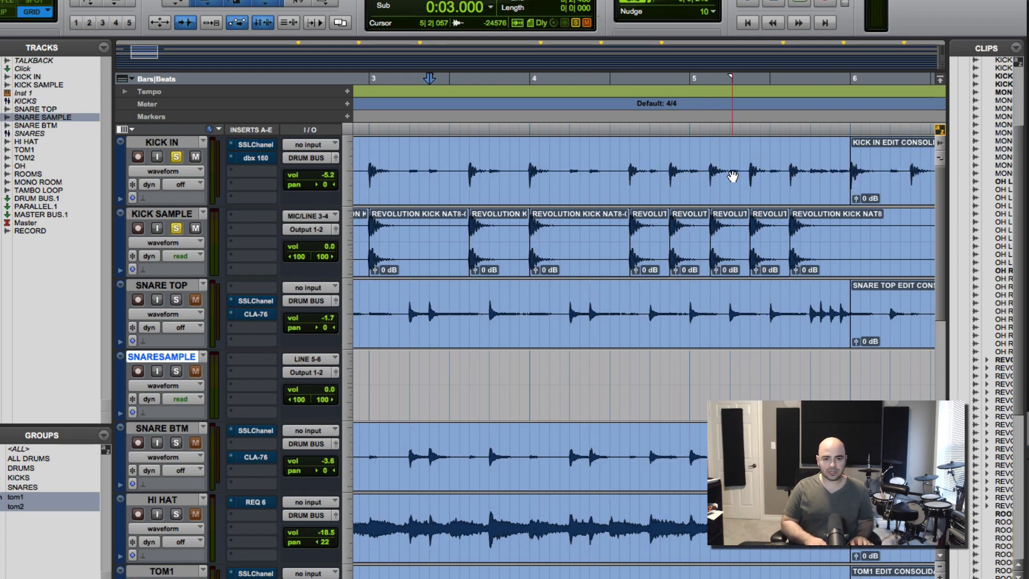
{"action": "key", "text": "super+alt+bracketright"}
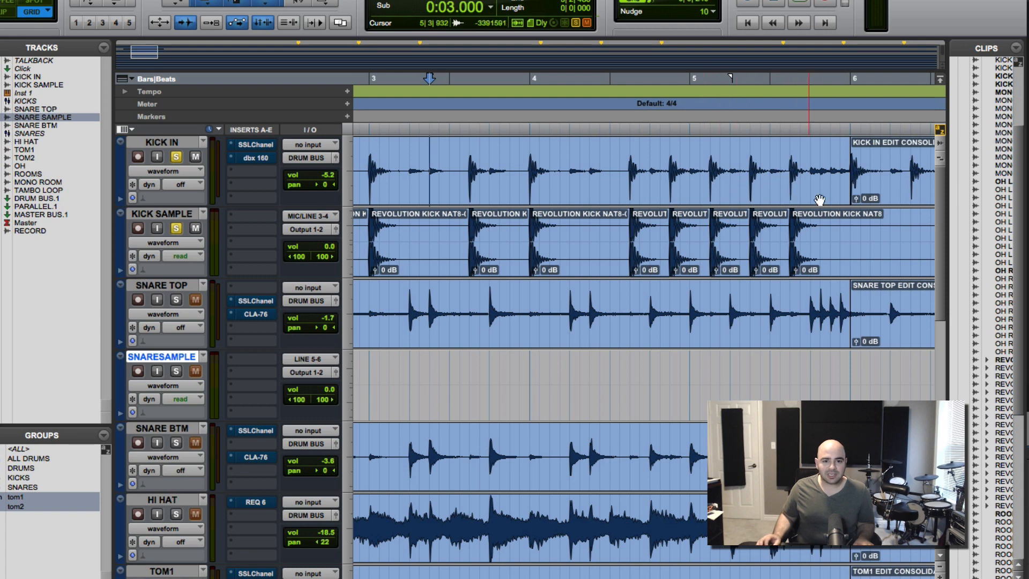
Lower the clip gain of the last REVOLUTION KICK NAT8 clip on KICK SAMPLE to -2.8 dB
{"action": "left_click", "coordinate": [795, 271]}
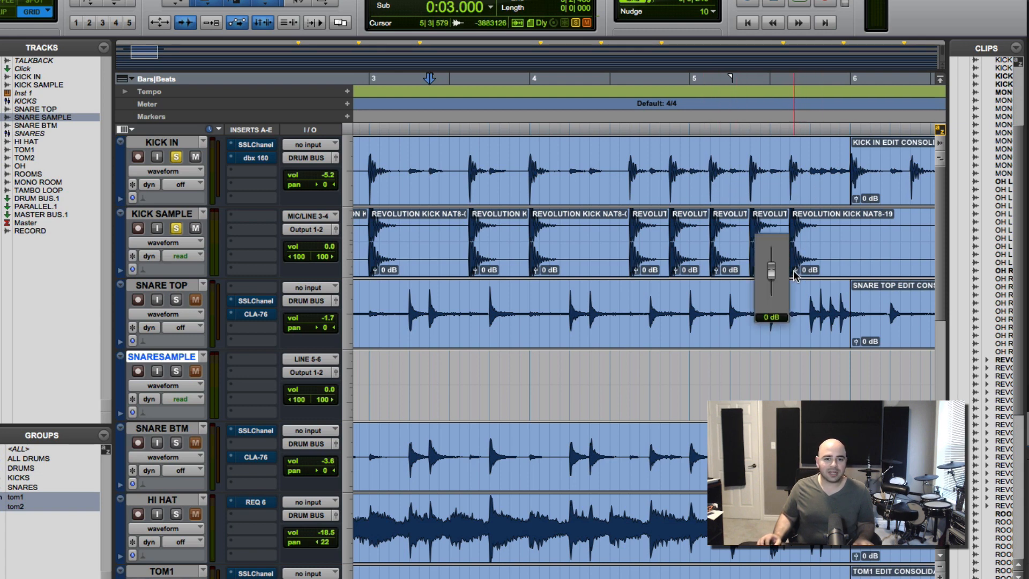
{"action": "left_click_drag", "start_coordinate": [795, 270], "coordinate": [794, 273]}
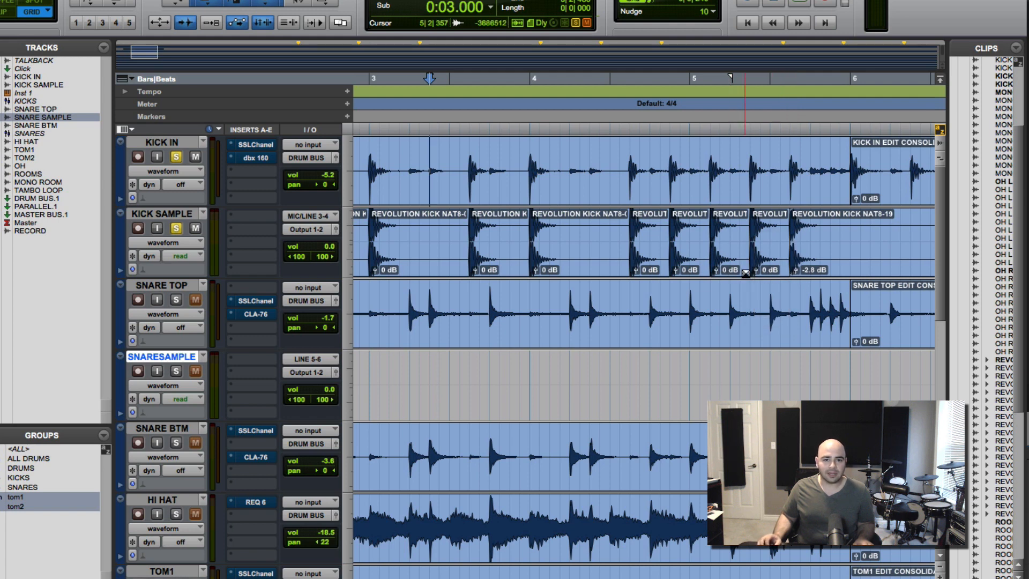
Lower the clip gain of the KICK SAMPLE clip just after bar 5 to -2.8 dB and reduce the softer hits before it
{"action": "left_click_drag", "start_coordinate": [713, 270], "coordinate": [715, 273]}
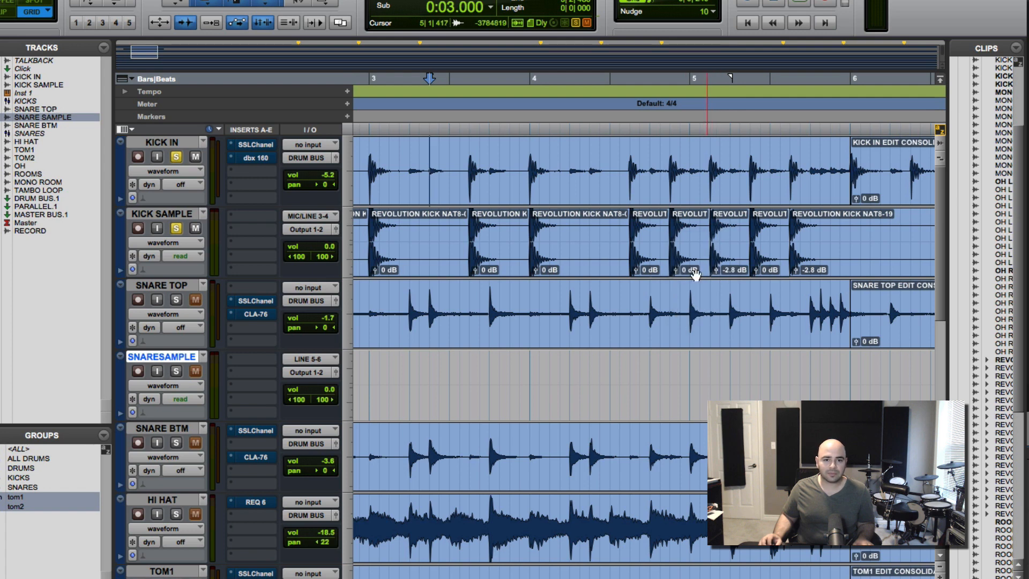
{"action": "left_click", "coordinate": [634, 270]}
{"action": "left_click_drag", "start_coordinate": [634, 274], "coordinate": [676, 272]}
Play the soloed KICK IN and KICK SAMPLE tracks from just before bar 2 to hear the adjusted hit levels
{"action": "key", "text": "r"}
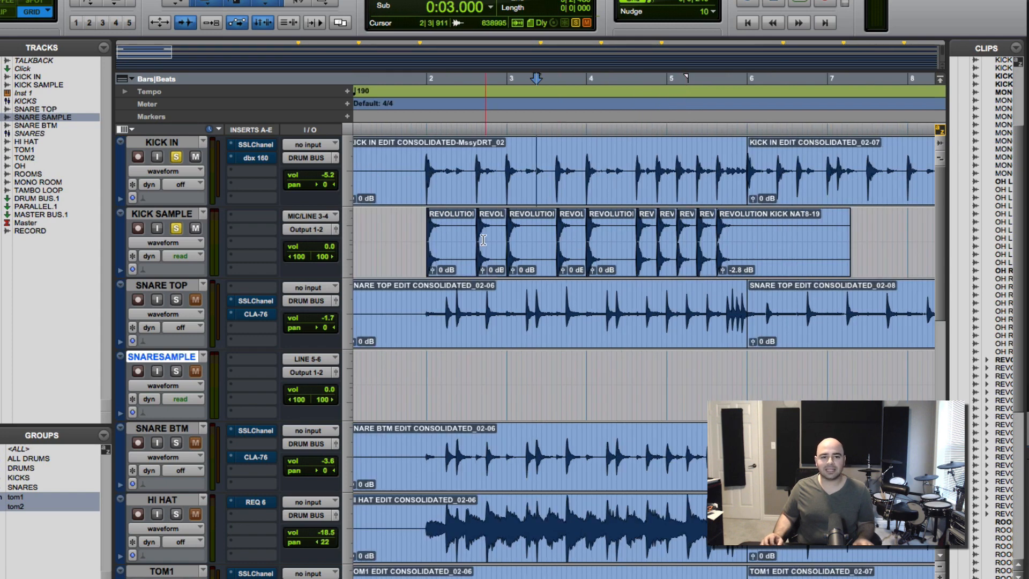
{"action": "left_click", "coordinate": [415, 232]}
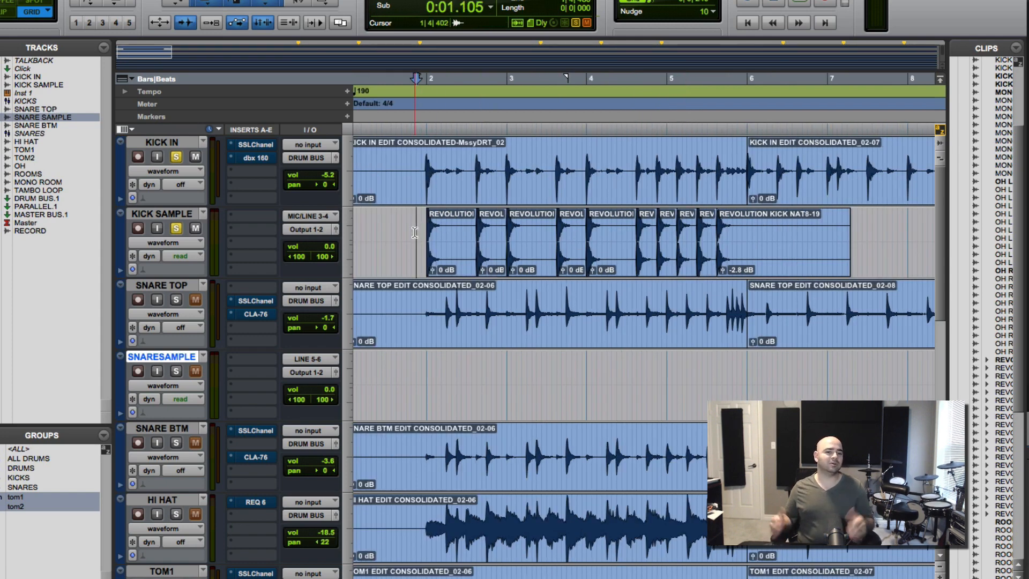
{"action": "key", "text": "space"}
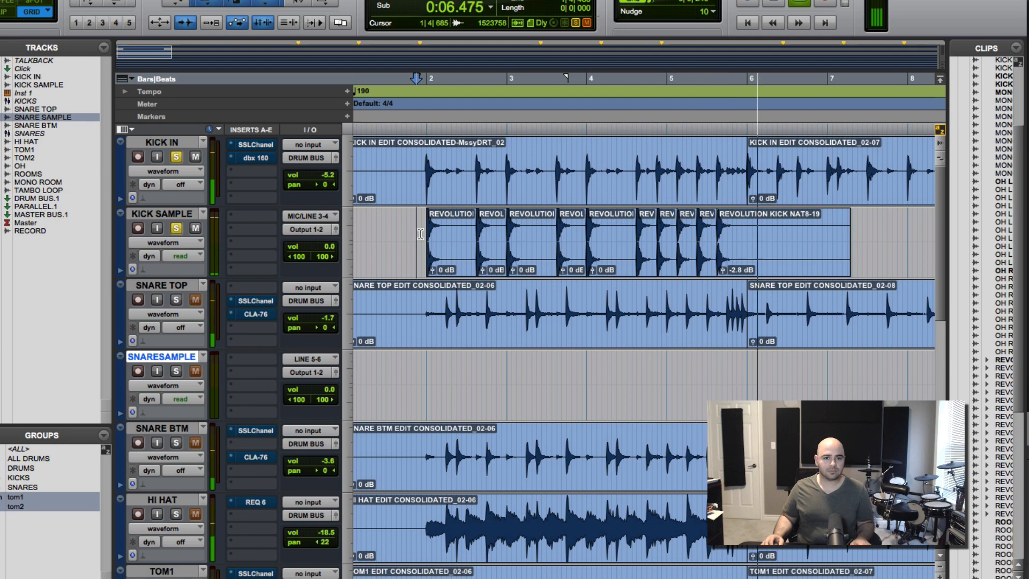
{"action": "key", "text": "space"}
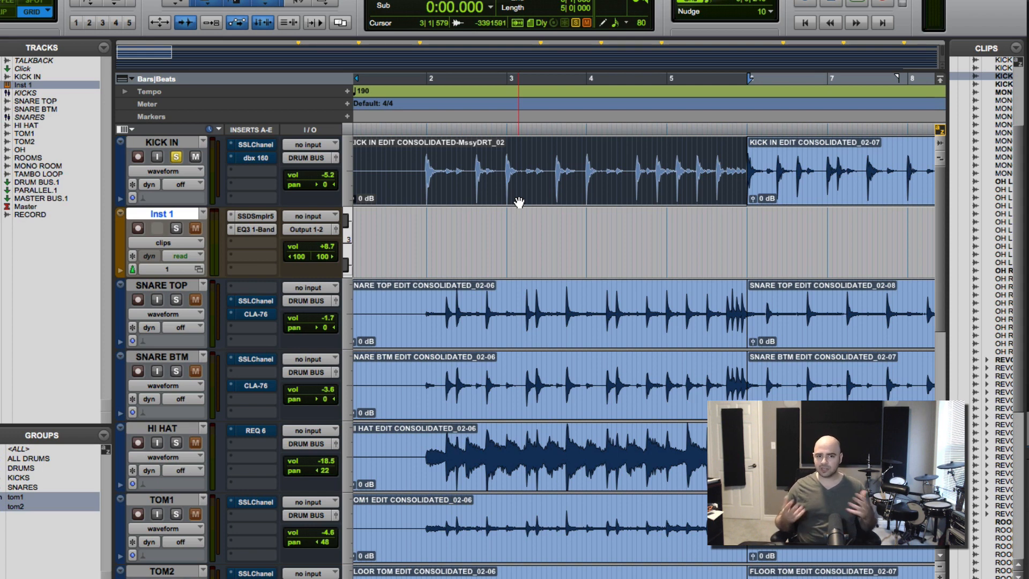
Select the first KICK IN clip and open the Massey DRT AudioSuite plug-in for it
{"action": "left_click", "coordinate": [540, 200]}
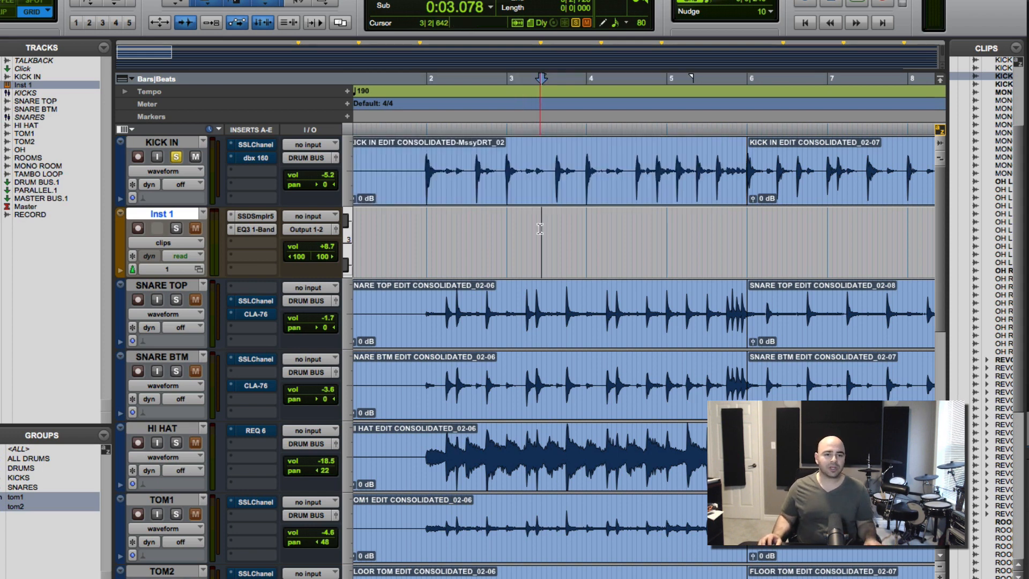
{"action": "left_click", "coordinate": [476, 187]}
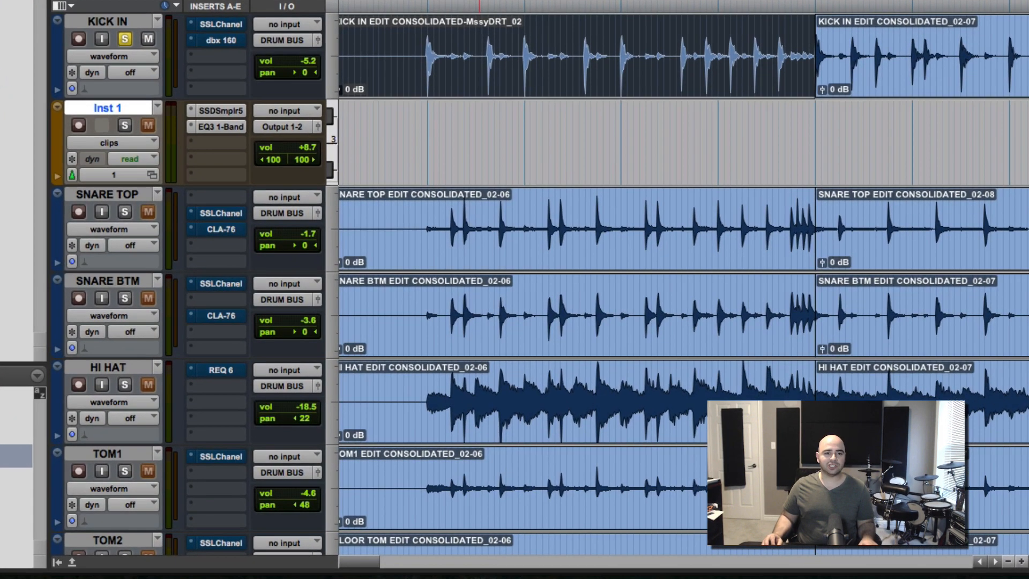
{"action": "left_click", "coordinate": [355, 1]}
{"action": "mouse_move", "coordinate": [408, 1]}
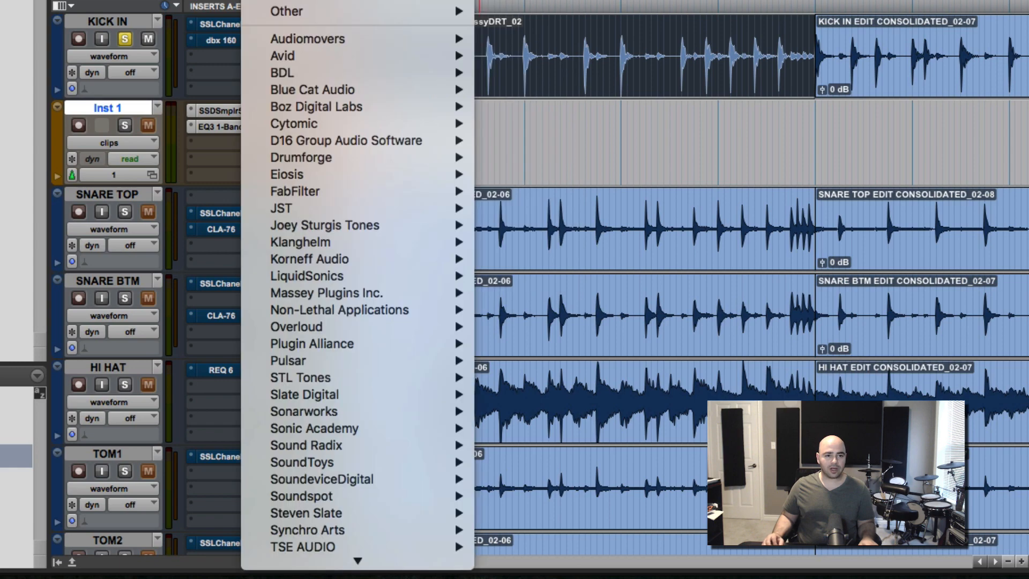
{"action": "mouse_move", "coordinate": [372, 302]}
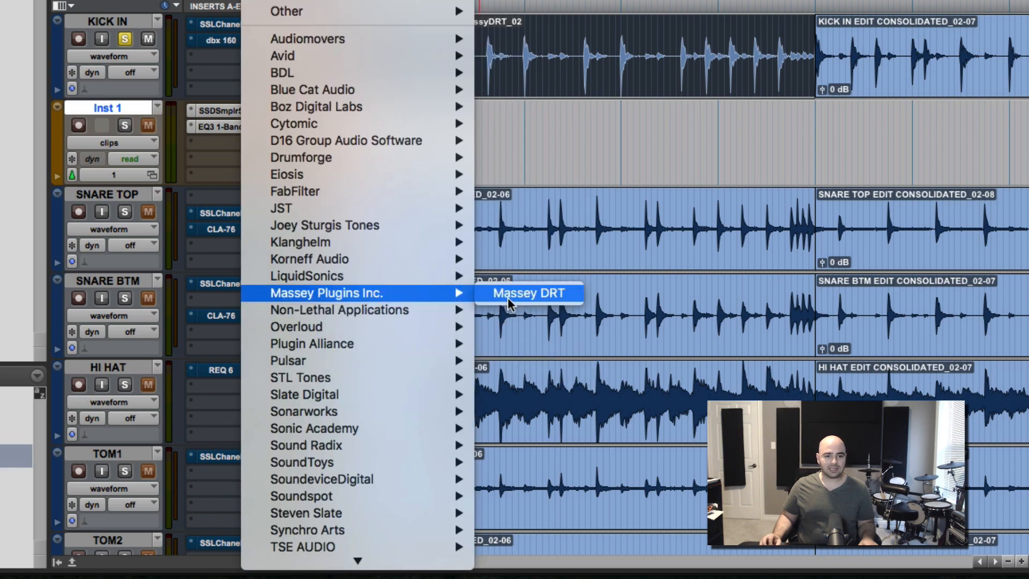
{"action": "left_click", "coordinate": [534, 294]}
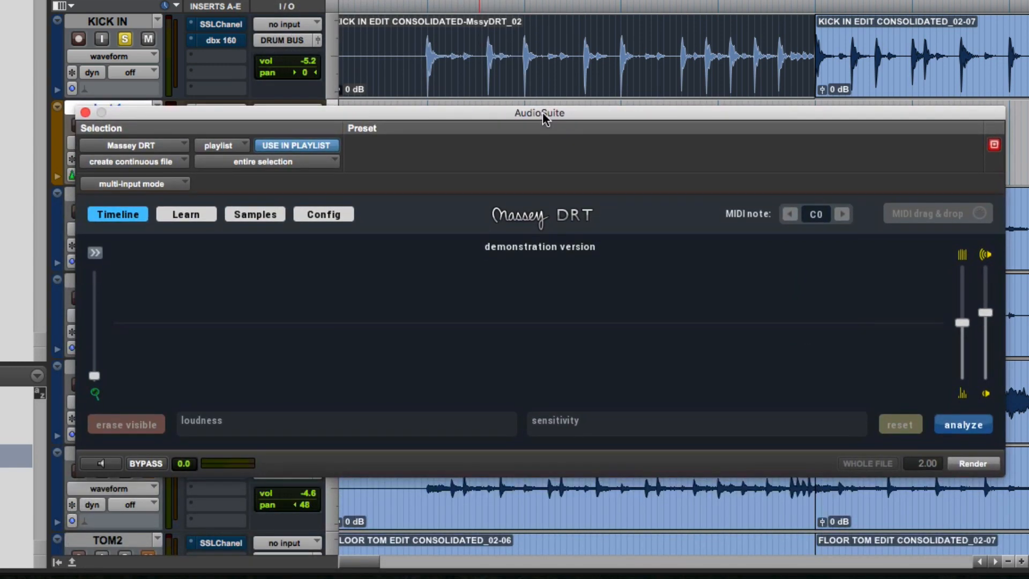
Analyze the selected KICK IN clip in Massey DRT and lower the sensitivity until only the main kick hits are marked
{"action": "left_click_drag", "start_coordinate": [532, 210], "coordinate": [543, 111]}
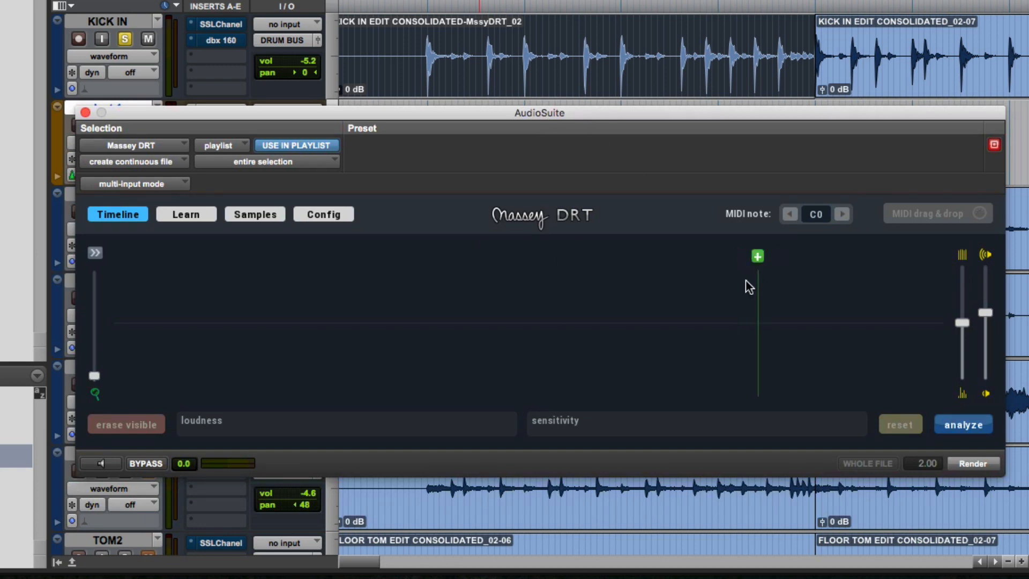
{"action": "left_click", "coordinate": [964, 424]}
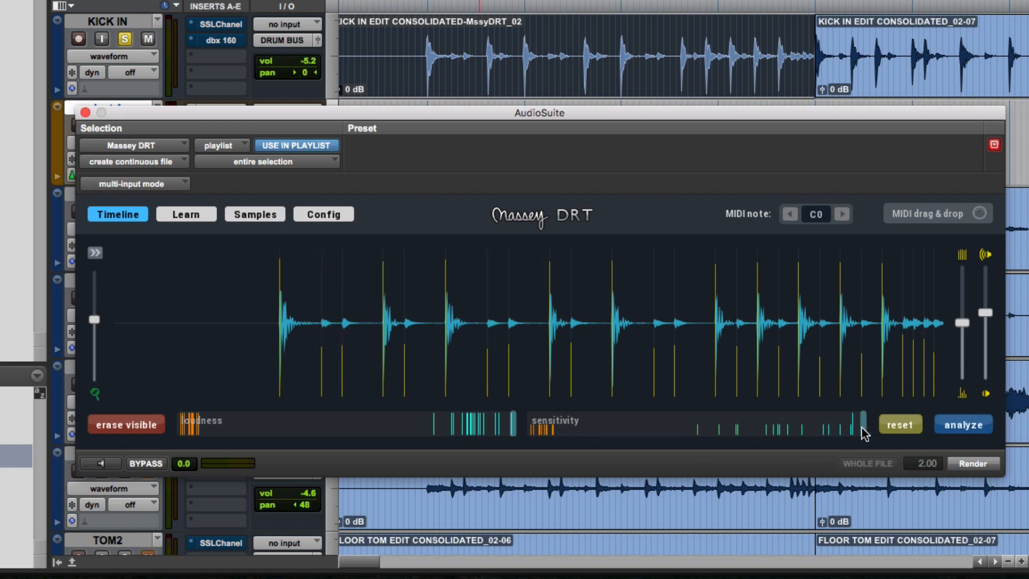
{"action": "left_click_drag", "start_coordinate": [863, 427], "coordinate": [697, 430]}
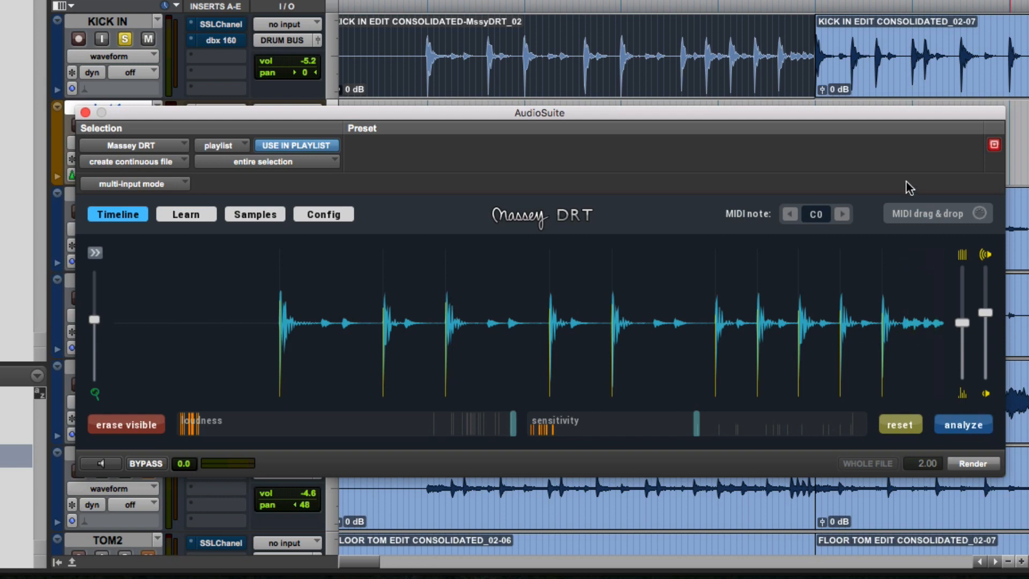
Try to transfer the detected kick hits from Massey DRT as MIDI onto the Inst 1 track
{"action": "left_click_drag", "start_coordinate": [845, 113], "coordinate": [843, 179]}
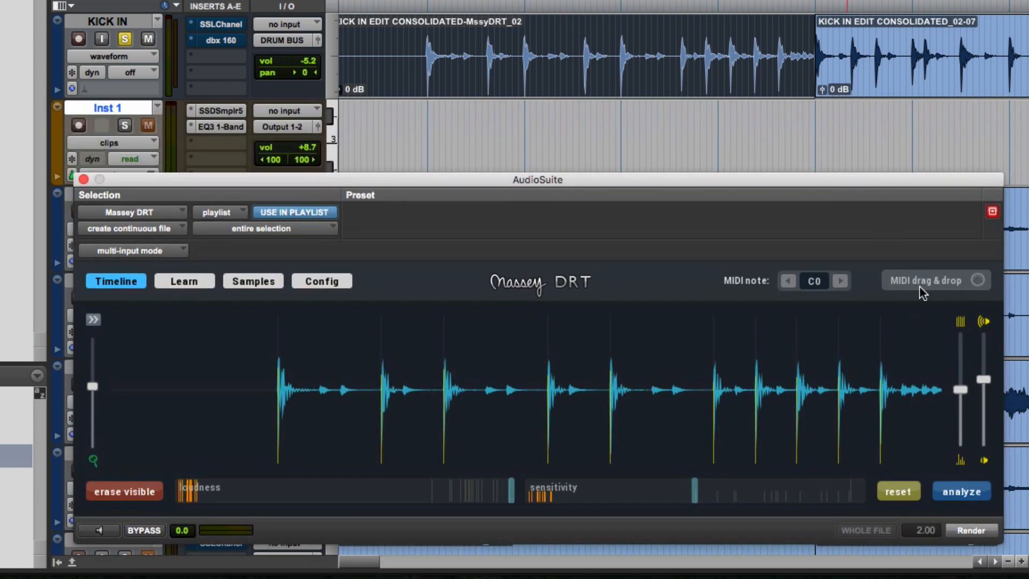
{"action": "left_click_drag", "start_coordinate": [909, 286], "coordinate": [823, 226]}
{"action": "left_click", "coordinate": [643, 130]}
{"action": "left_click_drag", "start_coordinate": [197, 180], "coordinate": [220, 265]}
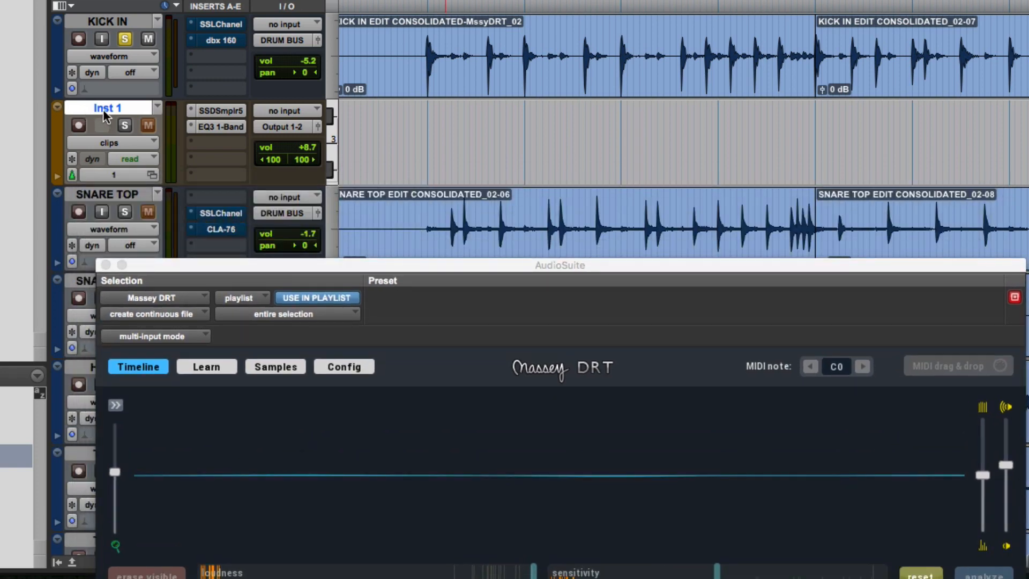
Check the drum kit loaded in the SSD sampler on Inst 1 and bypass the track's EQ3 1-Band insert
{"action": "left_click", "coordinate": [213, 111]}
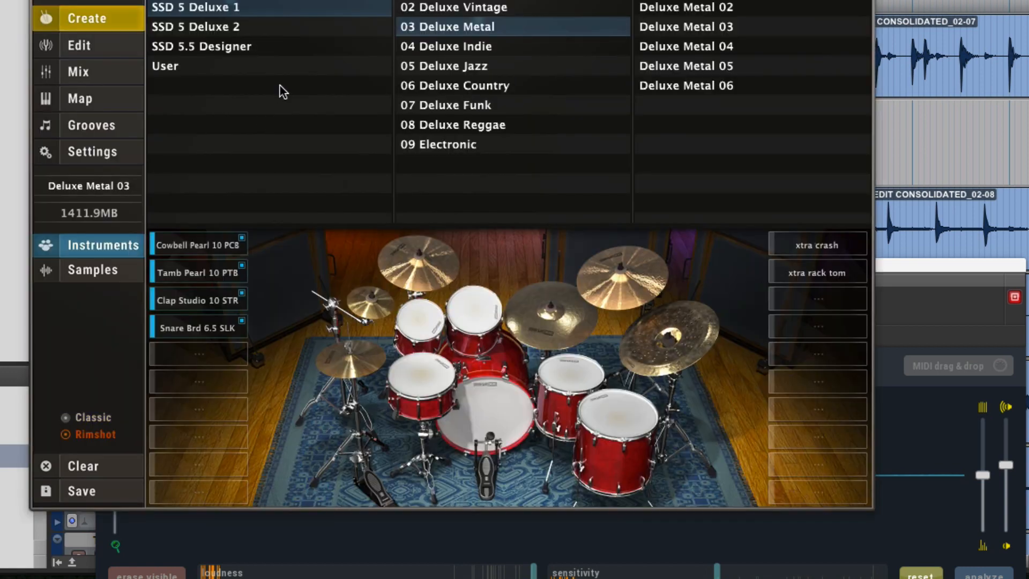
{"action": "left_click", "coordinate": [41, 0]}
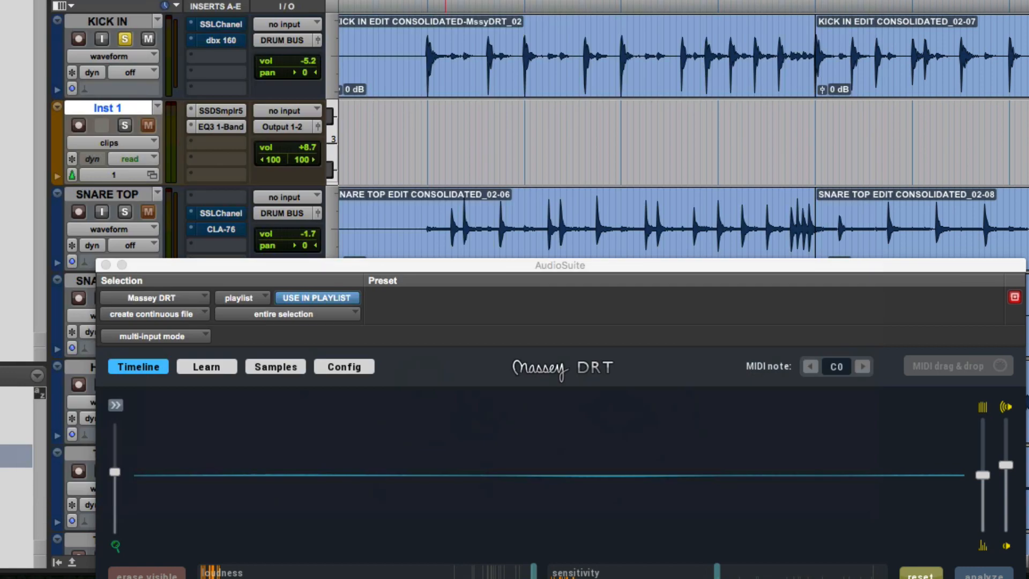
{"action": "left_click", "coordinate": [226, 126], "text": "super"}
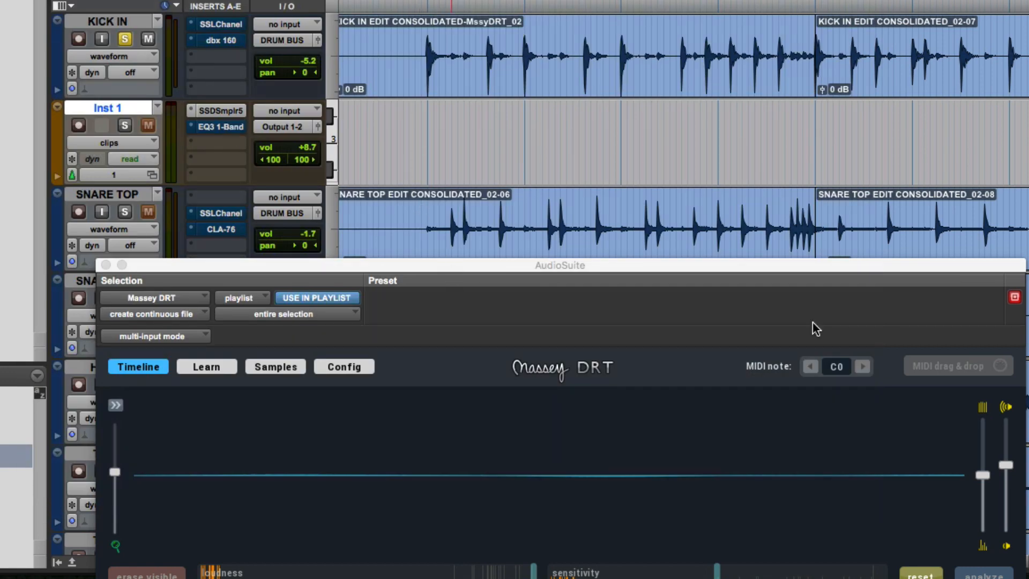
Reselect the first KICK IN clip, analyze it again in Massey DRT and place the resulting MIDI on Inst 1
{"action": "left_click_drag", "start_coordinate": [886, 271], "coordinate": [868, 167]}
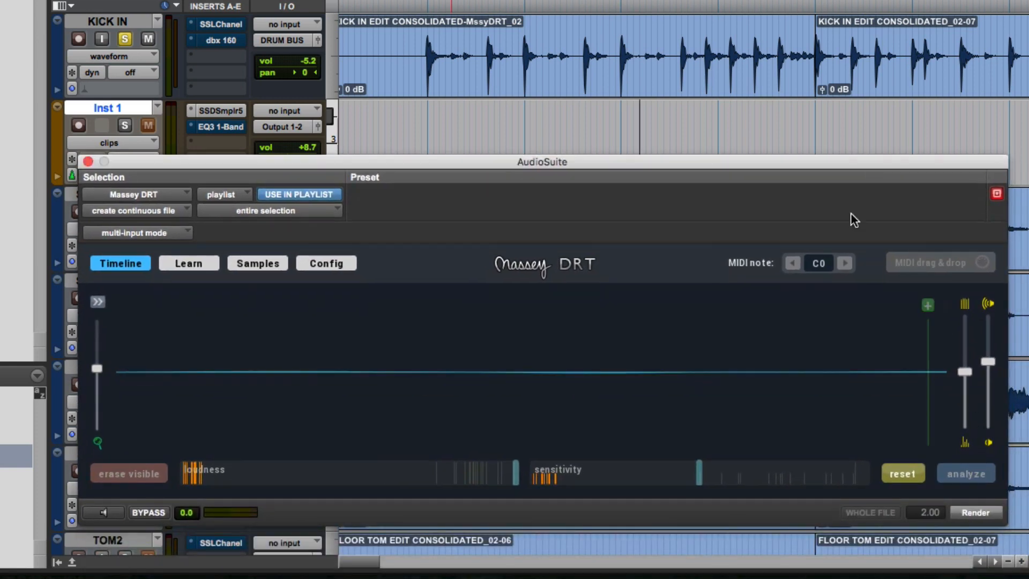
{"action": "left_click", "coordinate": [735, 64]}
{"action": "left_click", "coordinate": [965, 474]}
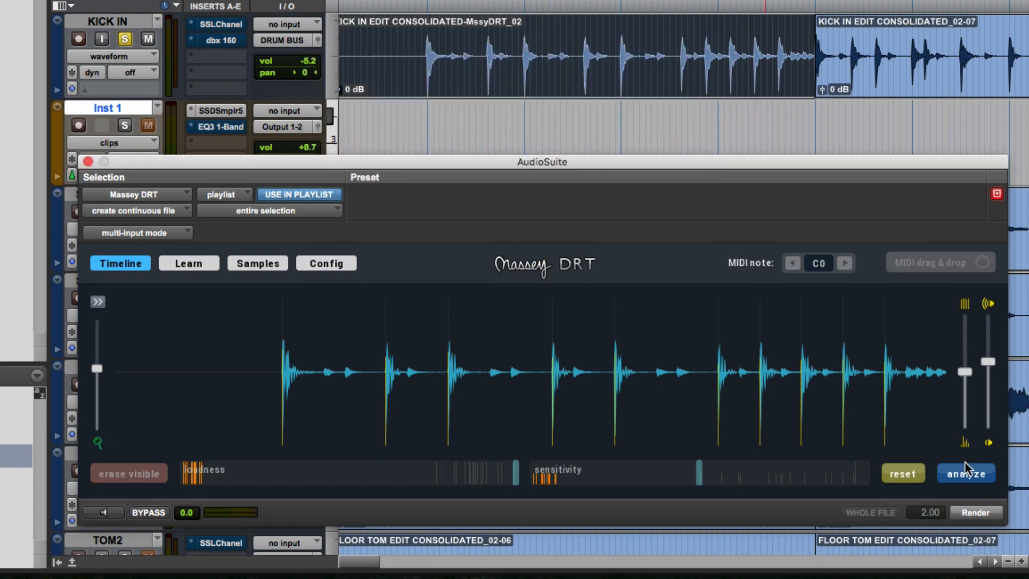
{"action": "left_click_drag", "start_coordinate": [920, 263], "coordinate": [336, 135]}
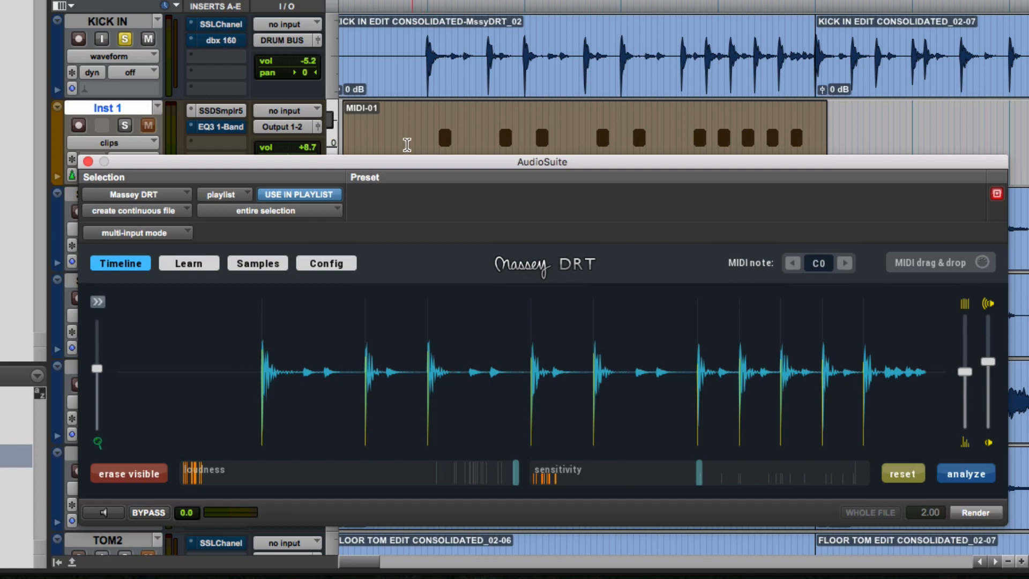
Close Massey DRT and move the MIDI clip on Inst 1 to the session start so its notes line up with KICK IN
{"action": "left_click", "coordinate": [86, 161]}
{"action": "left_click_drag", "start_coordinate": [484, 180], "coordinate": [450, 174]}
{"action": "key", "text": "t"}
{"action": "key", "text": "t"}
{"action": "key", "text": "Return"}
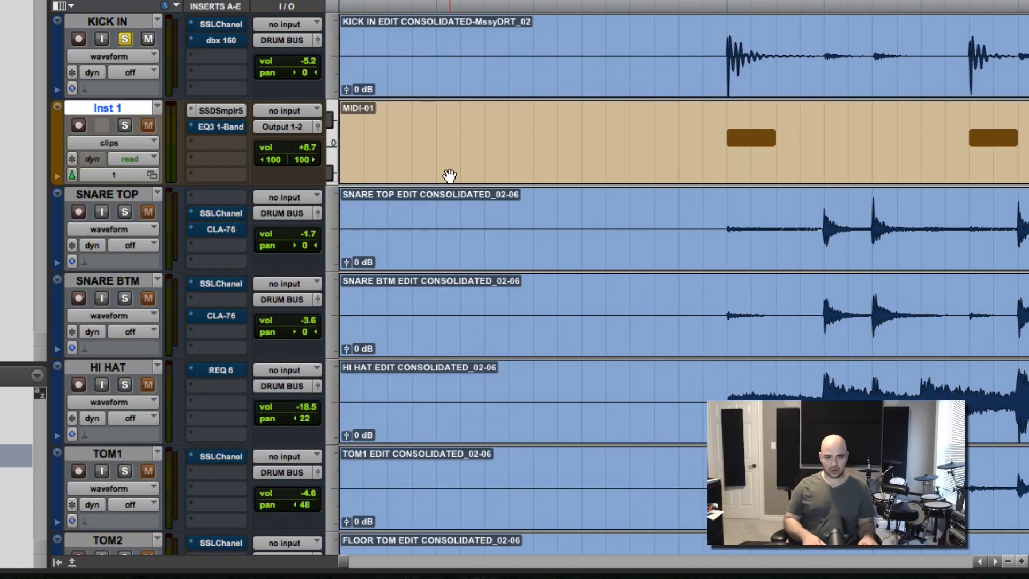
{"action": "key", "text": "r"}
{"action": "key", "text": "r"}
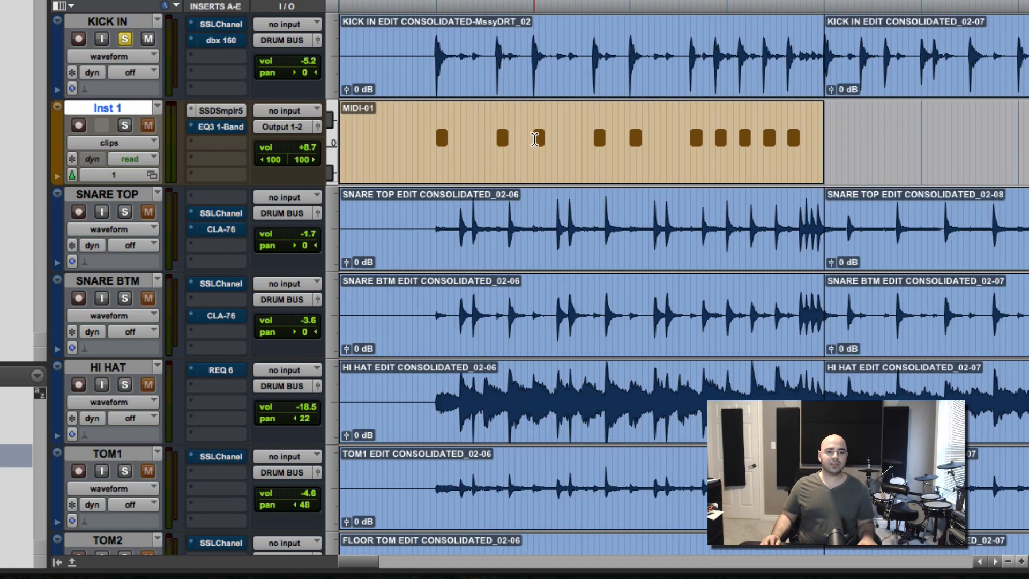
Open the Inst 1 MIDI clip in the MIDI editor and compare the C0 note row with the C1 kick key
{"action": "left_click", "coordinate": [449, 140]}
{"action": "left_click", "coordinate": [430, 133]}
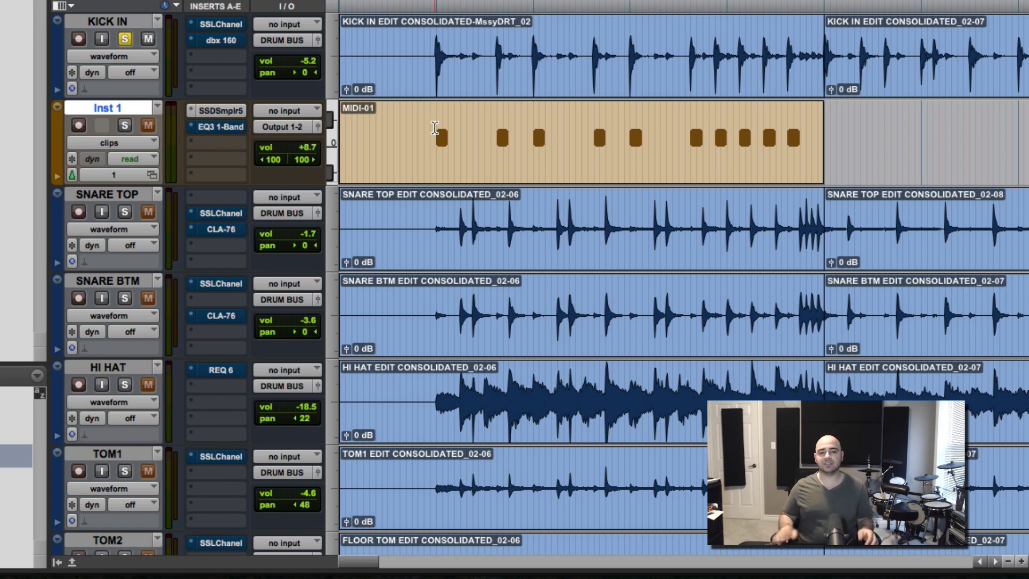
{"action": "double_click", "coordinate": [437, 152]}
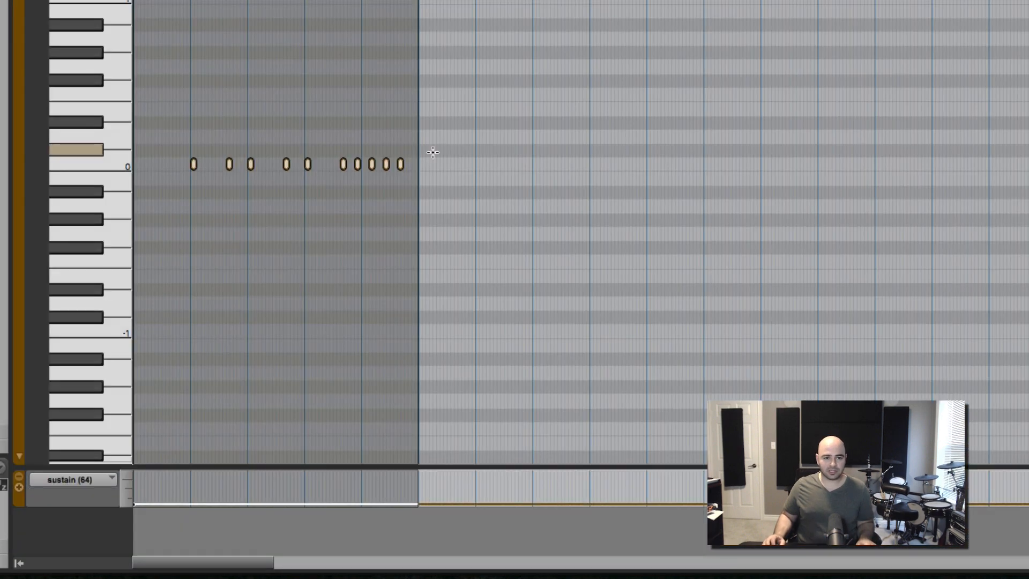
{"action": "left_click", "coordinate": [241, 99]}
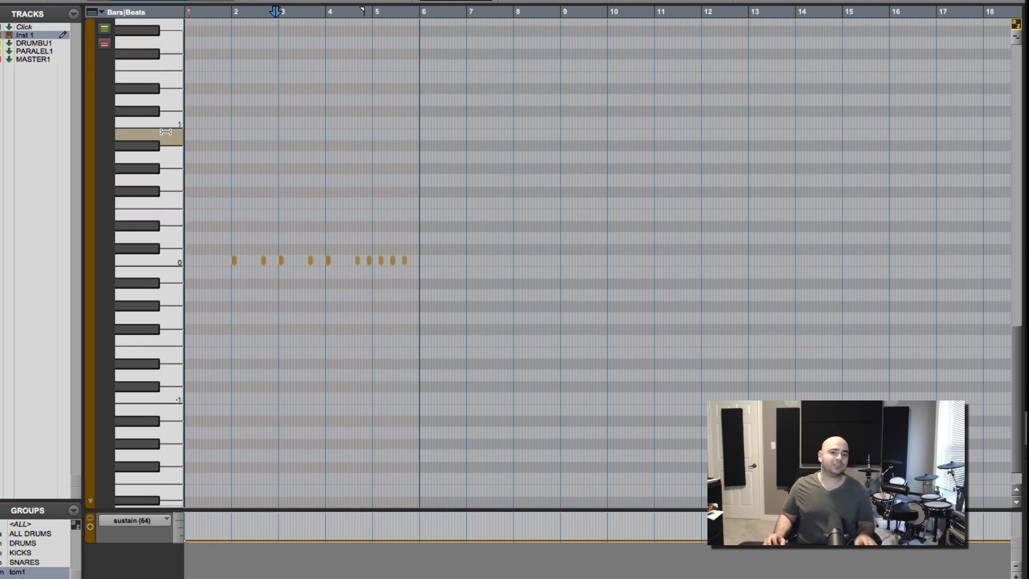
{"action": "left_click", "coordinate": [173, 261]}
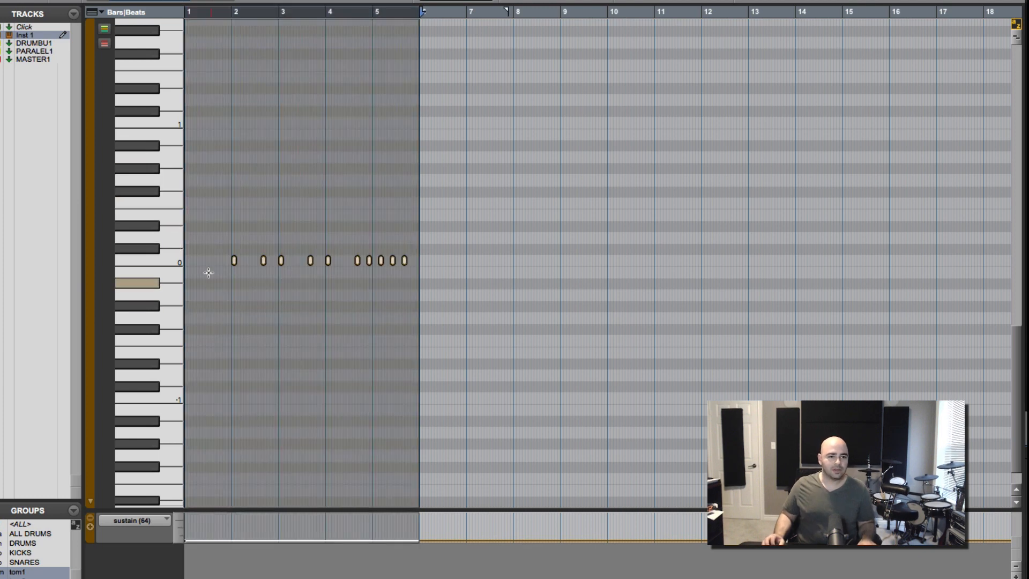
{"action": "left_click_drag", "start_coordinate": [173, 263], "coordinate": [165, 133]}
{"action": "left_click", "coordinate": [165, 137]}
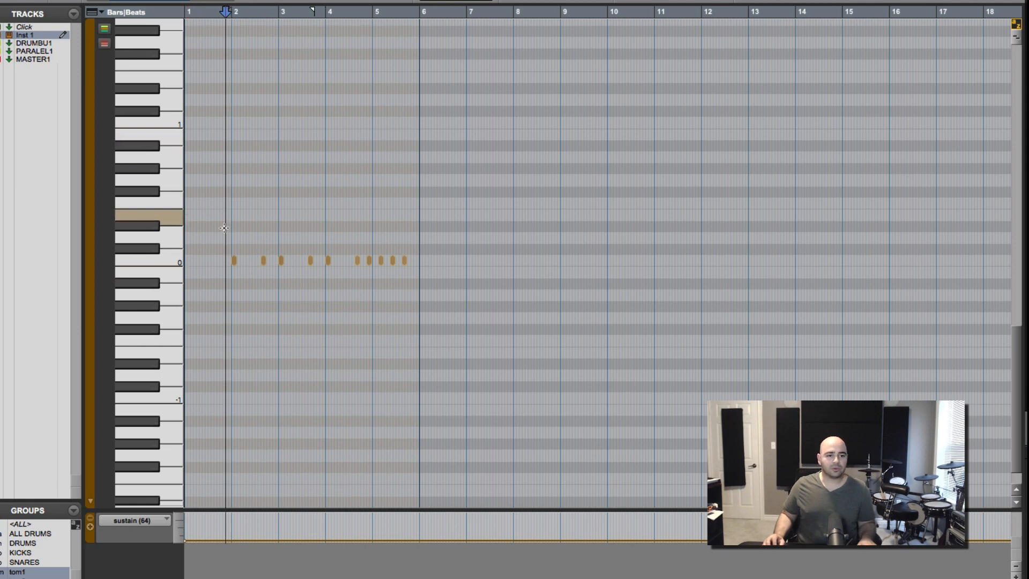
Select all the kick notes, transpose them up one octave from C0 to C1 and close the MIDI editor
{"action": "left_click_drag", "start_coordinate": [225, 220], "coordinate": [456, 311]}
{"action": "key", "text": "super+bracketright"}
{"action": "key", "text": "super+bracketright"}
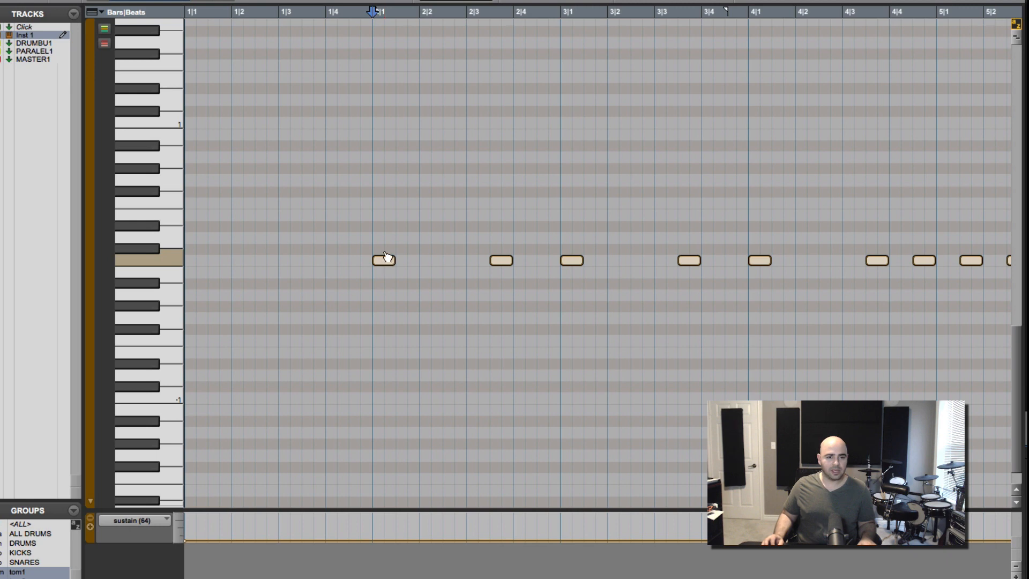
{"action": "left_click_drag", "start_coordinate": [386, 256], "coordinate": [388, 126]}
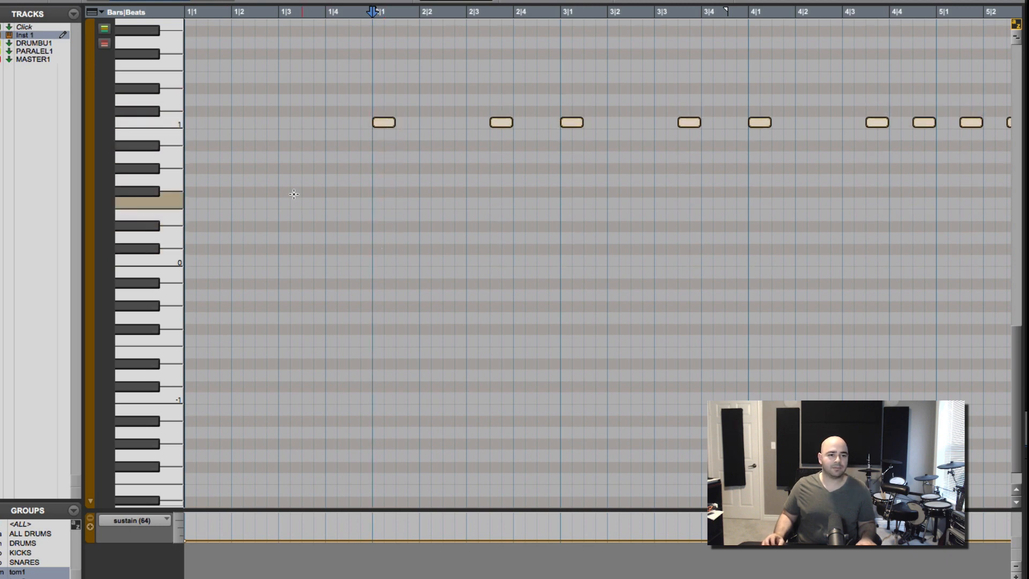
{"action": "left_click", "coordinate": [6, 1]}
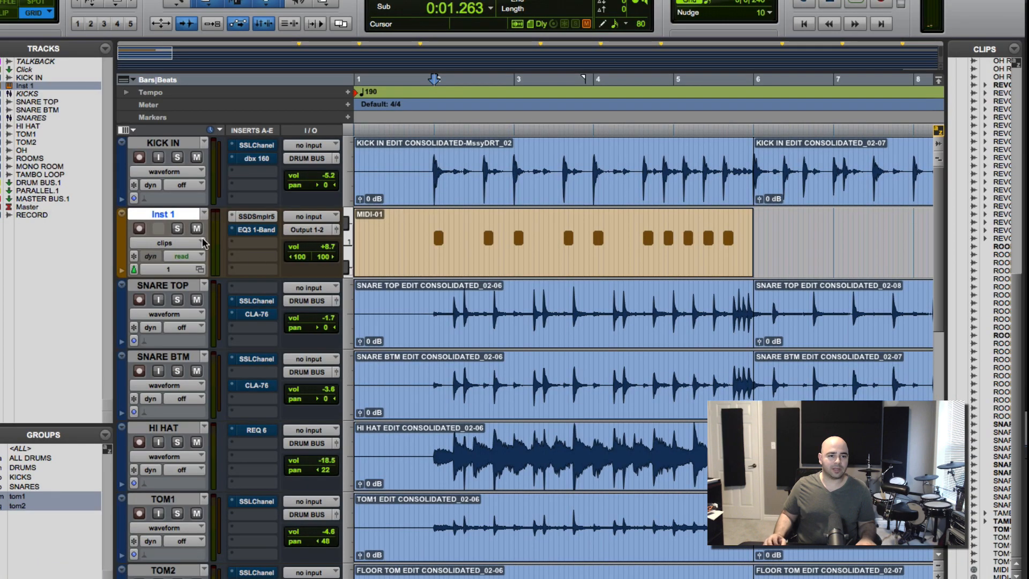
Play the Inst 1 kick notes briefly with the track soloed, then clear the solo
{"action": "left_click", "coordinate": [177, 229]}
{"action": "key", "text": "space"}
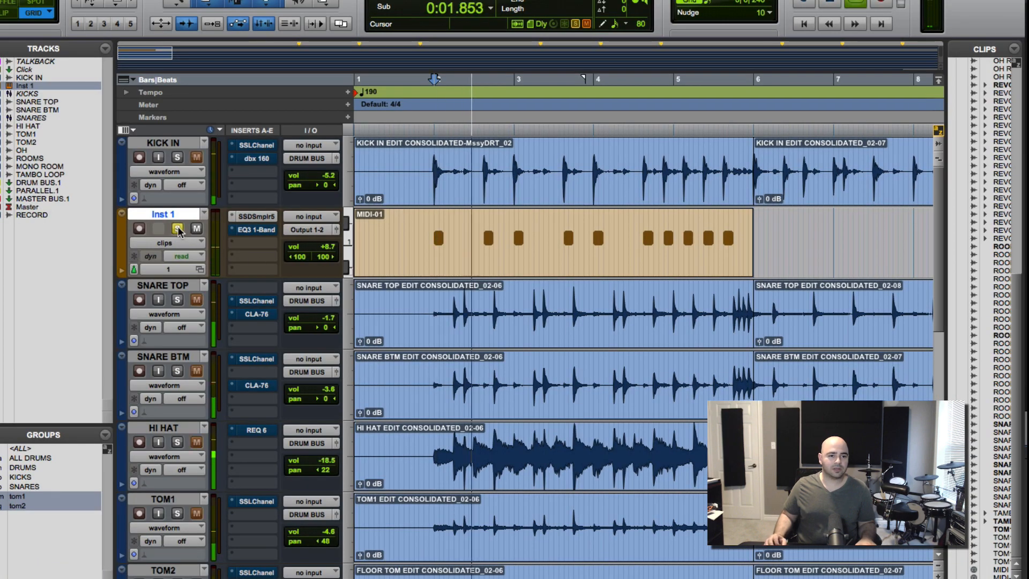
{"action": "key", "text": "space"}
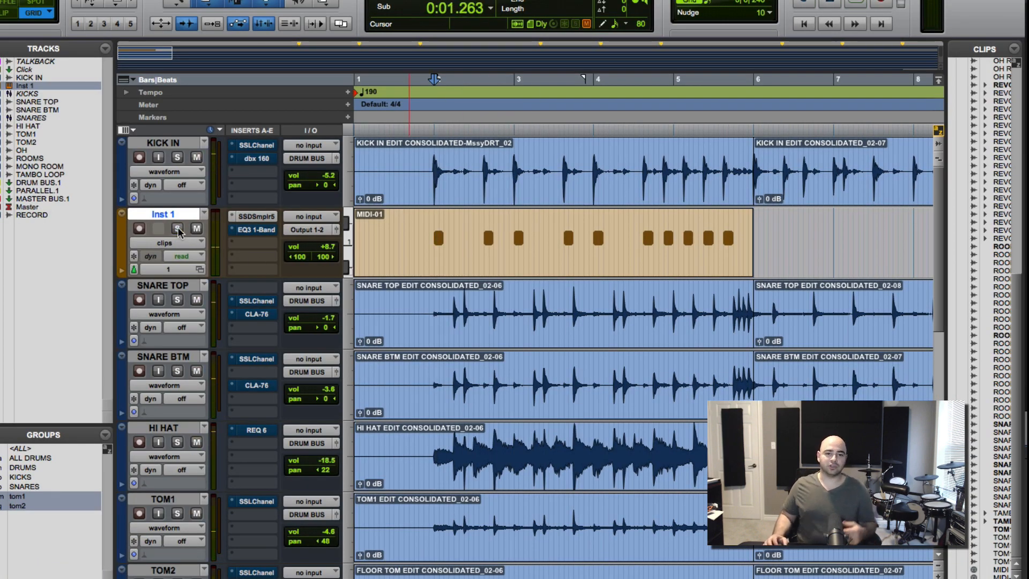
{"action": "left_click", "coordinate": [178, 229]}
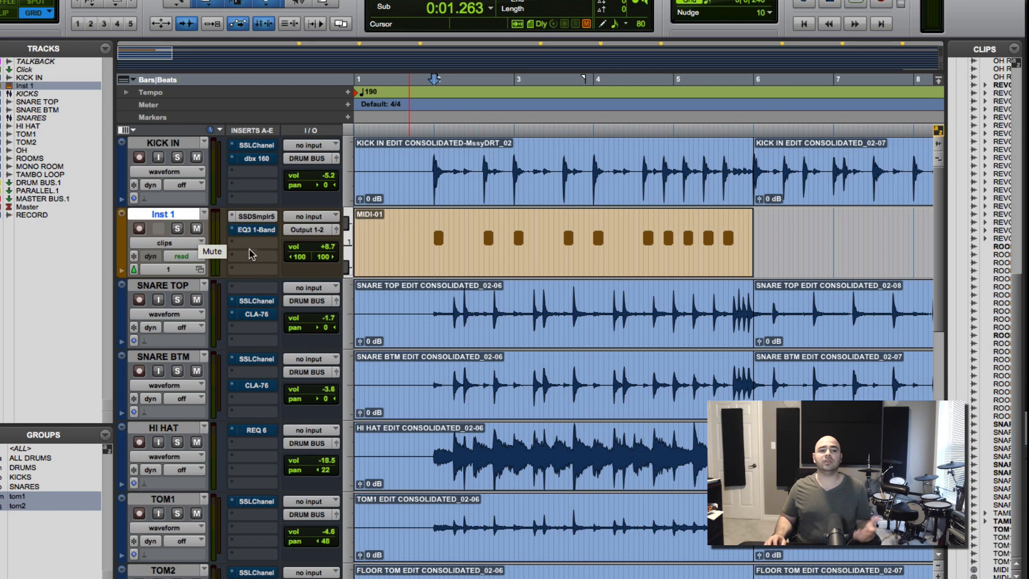
Step through the Inst 1 kick notes at close zoom up to bar 6, comparing each note start with the KICK IN hits
{"action": "left_click", "coordinate": [410, 229]}
{"action": "key", "text": "t"}
{"action": "key", "text": "t"}
{"action": "key", "text": "t"}
{"action": "key", "text": "t"}
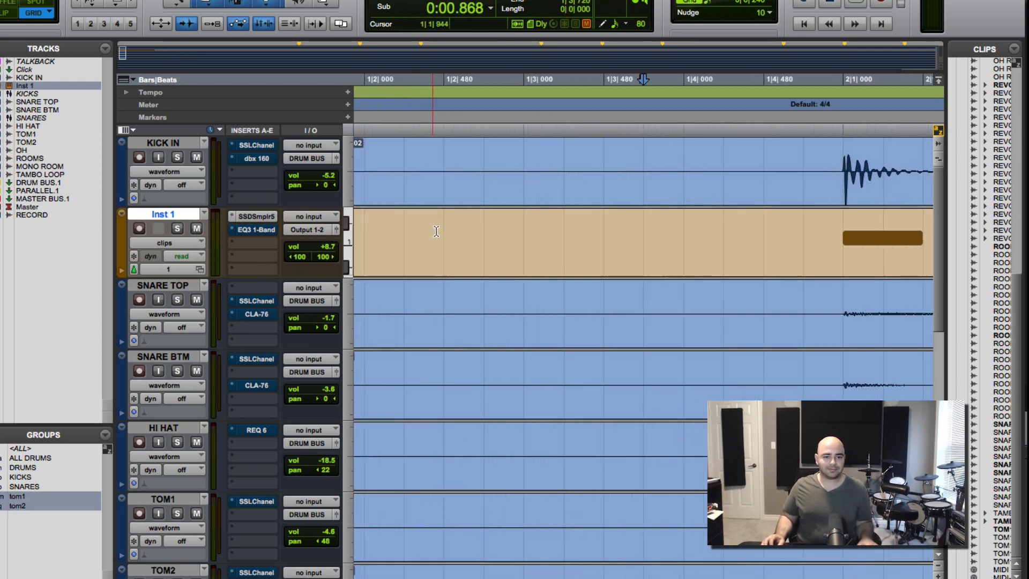
{"action": "key", "text": "Tab"}
{"action": "key", "text": "Tab"}
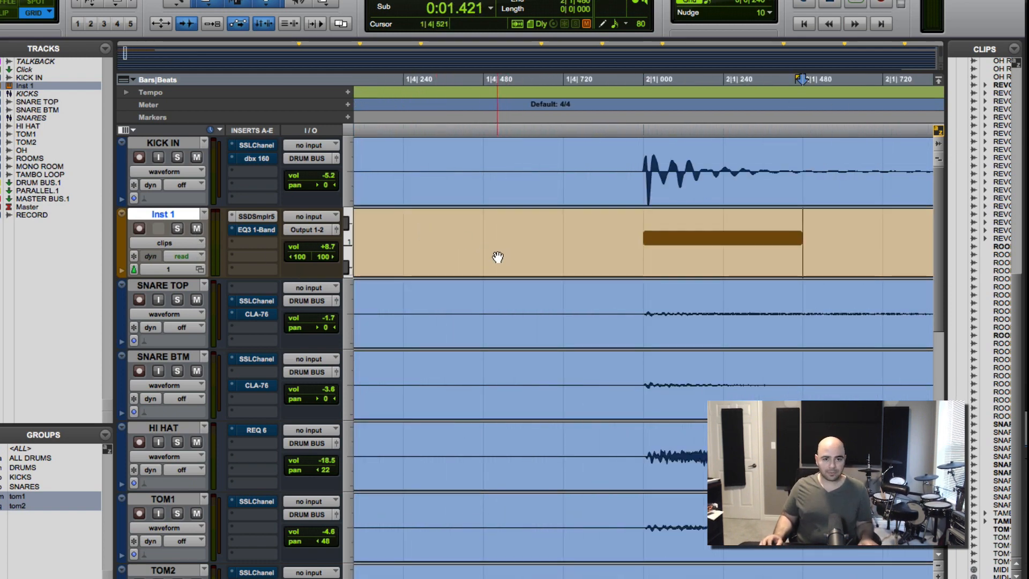
{"action": "key", "text": "t"}
{"action": "key", "text": "Tab"}
{"action": "key", "text": "Tab"}
{"action": "key", "text": "Tab"}
{"action": "key", "text": "Tab"}
{"action": "key", "text": "Tab"}
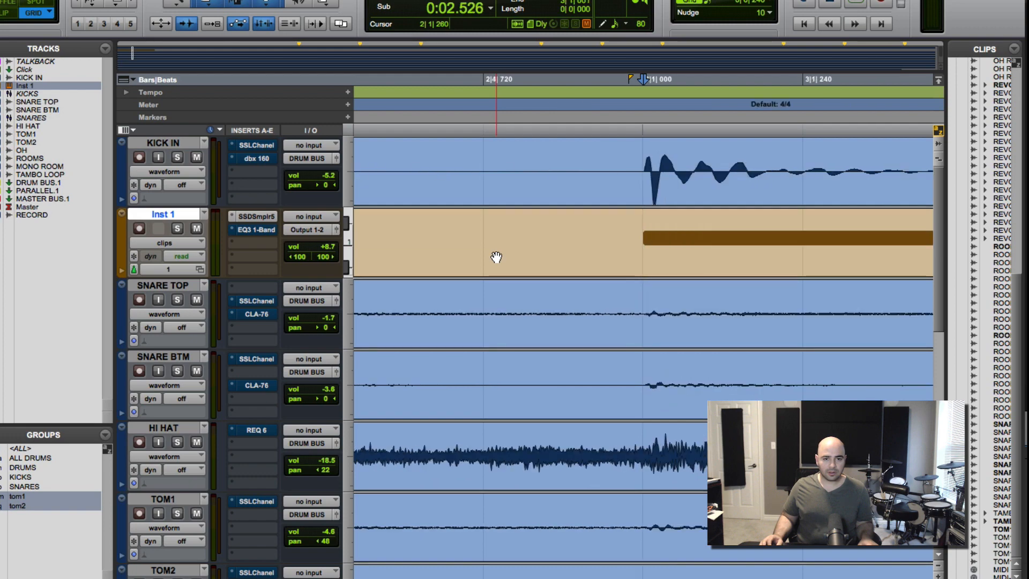
{"action": "key", "text": "Tab"}
{"action": "key", "text": "Tab"}
{"action": "key", "text": "Tab"}
{"action": "key", "text": "Tab"}
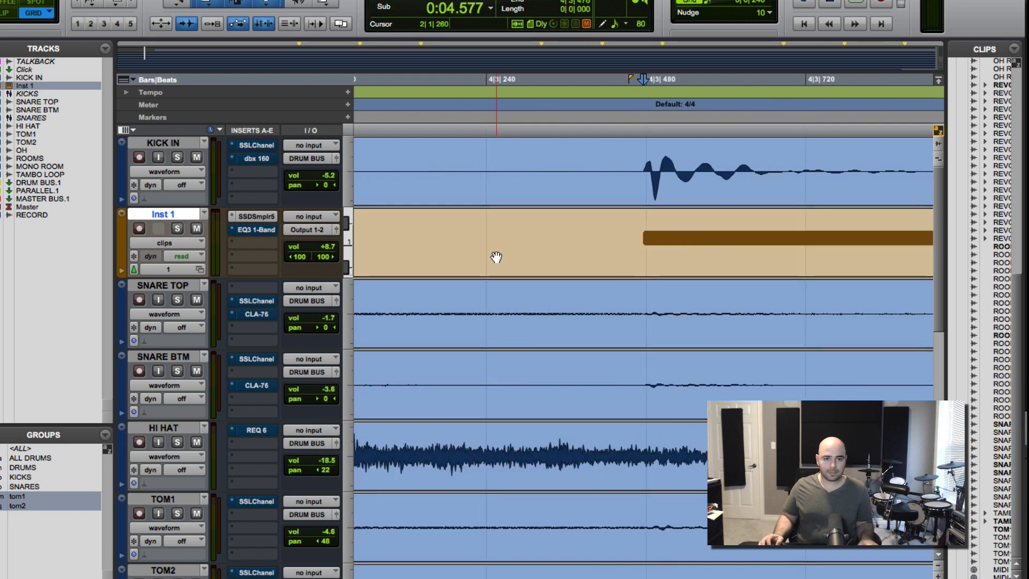
{"action": "key", "text": "Tab"}
{"action": "key", "text": "Tab"}
{"action": "key", "text": "Tab"}
{"action": "key", "text": "Tab"}
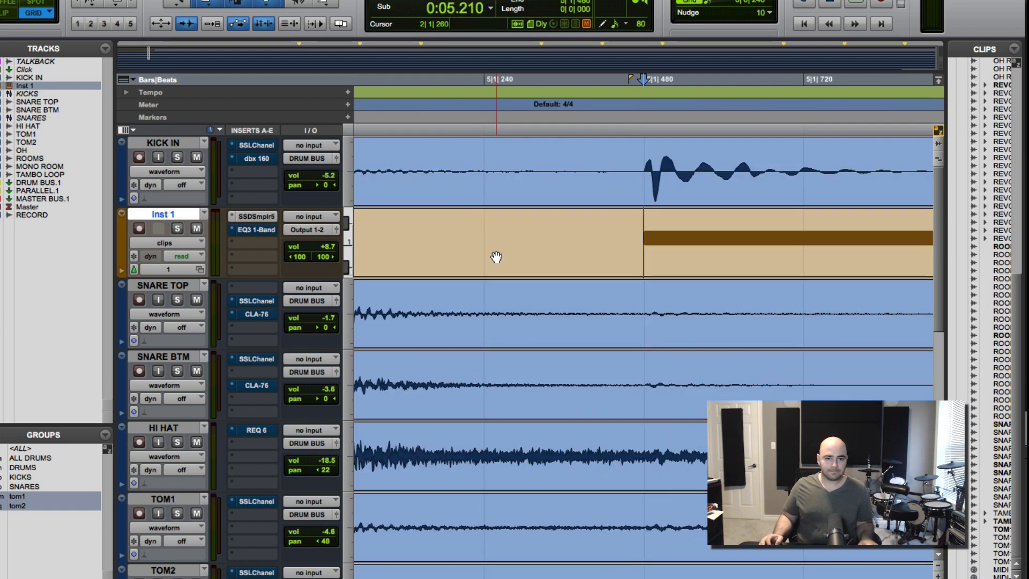
{"action": "key", "text": "Tab"}
{"action": "key", "text": "Tab"}
{"action": "key", "text": "Tab"}
{"action": "key", "text": "Tab"}
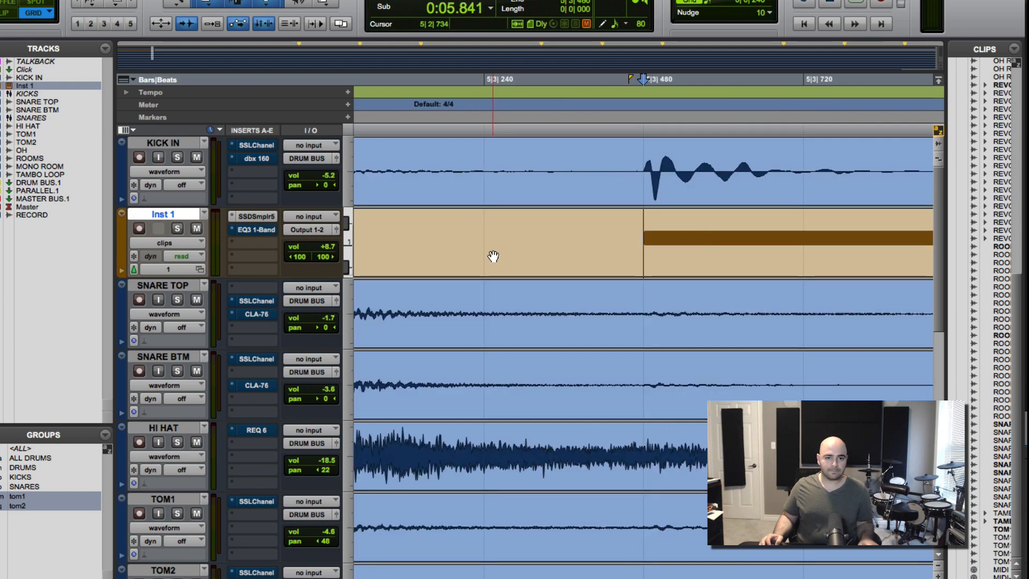
{"action": "key", "text": "r"}
{"action": "key", "text": "r"}
{"action": "key", "text": "r"}
{"action": "key", "text": "r"}
{"action": "key", "text": "r"}
{"action": "key", "text": "r"}
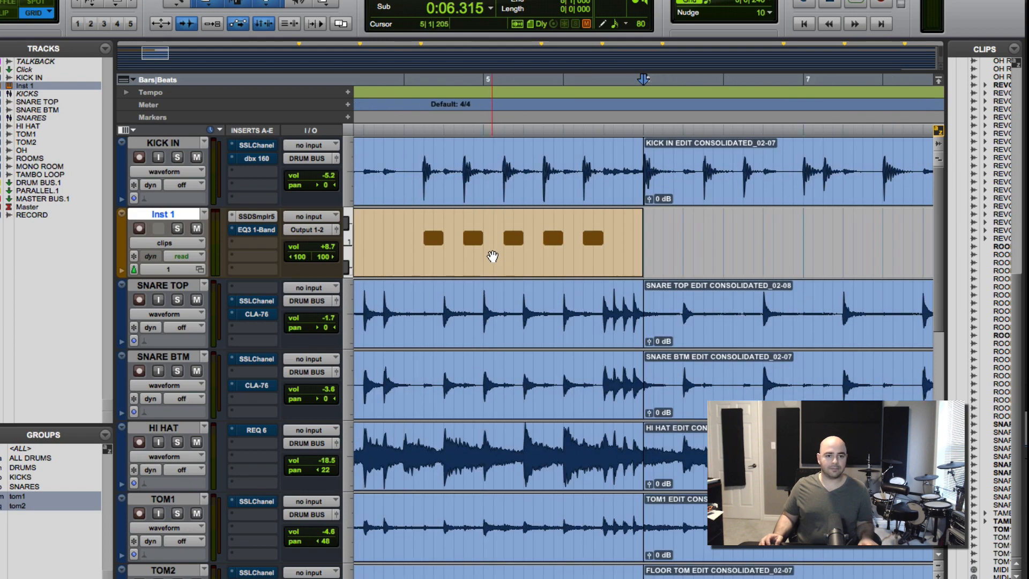
Play the Inst 1 kick notes from bar 1 together with the full drum mix
{"action": "left_click", "coordinate": [386, 231]}
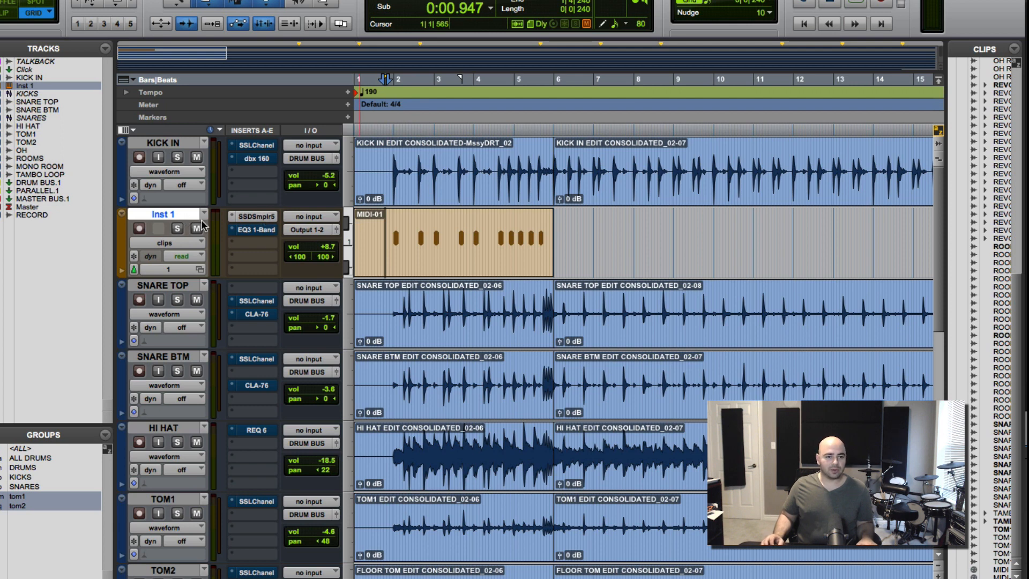
{"action": "left_click", "coordinate": [370, 220]}
{"action": "key", "text": "space"}
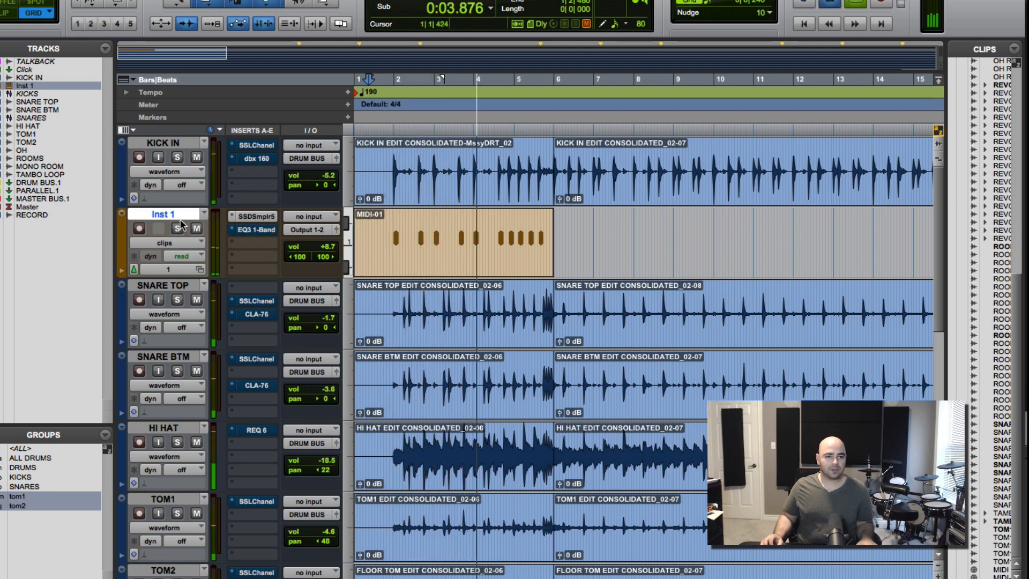
{"action": "key", "text": "space"}
Solo KICK IN and Inst 1 together and play both kick tracks from bar 1
{"action": "left_click", "coordinate": [177, 157]}
{"action": "key", "text": "space"}
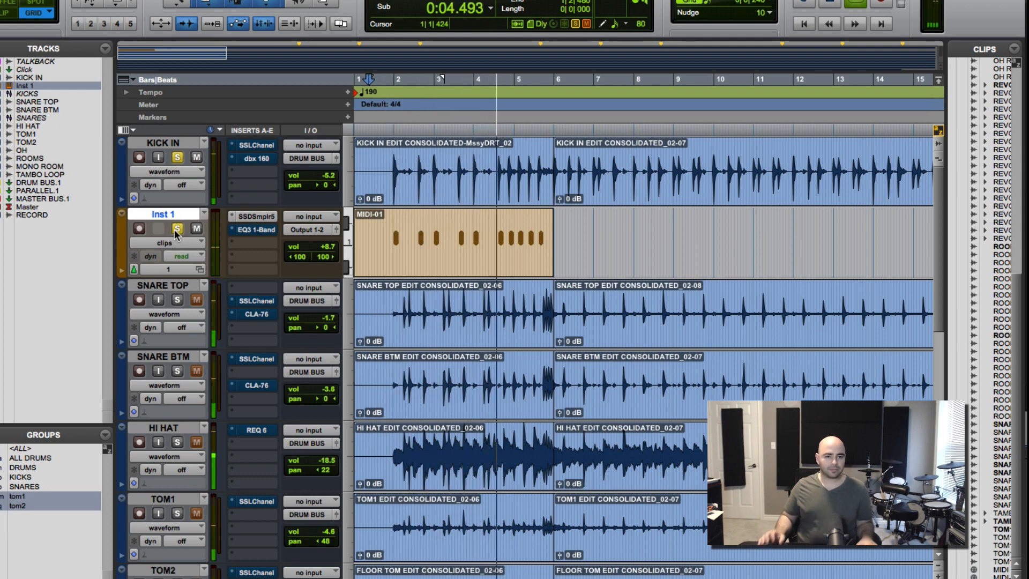
{"action": "key", "text": "space"}
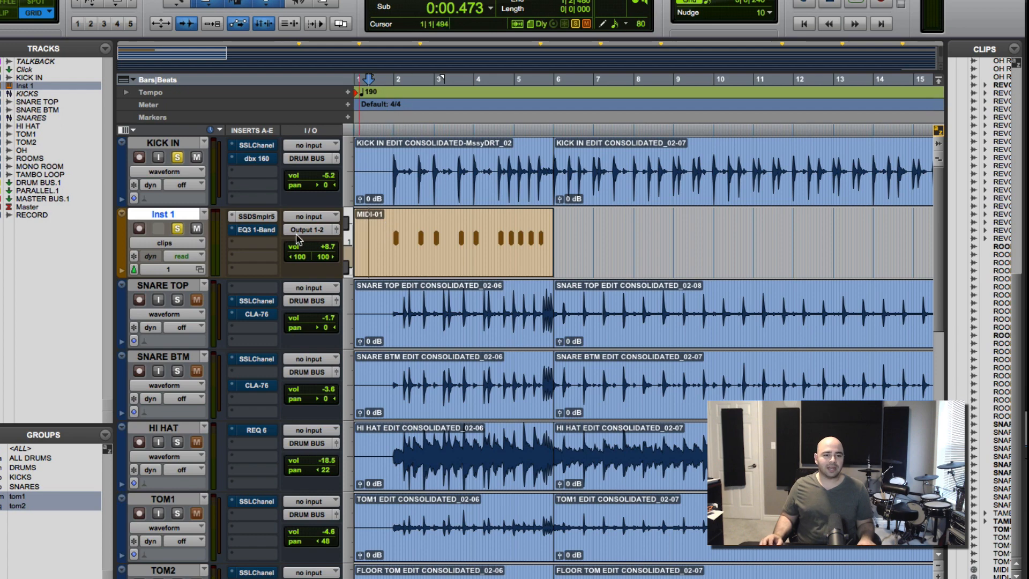
Open the EQ3 1-Band on Inst 1, take it out of bypass and play the soloed kicks with its input polarity inverted
{"action": "left_click", "coordinate": [268, 230]}
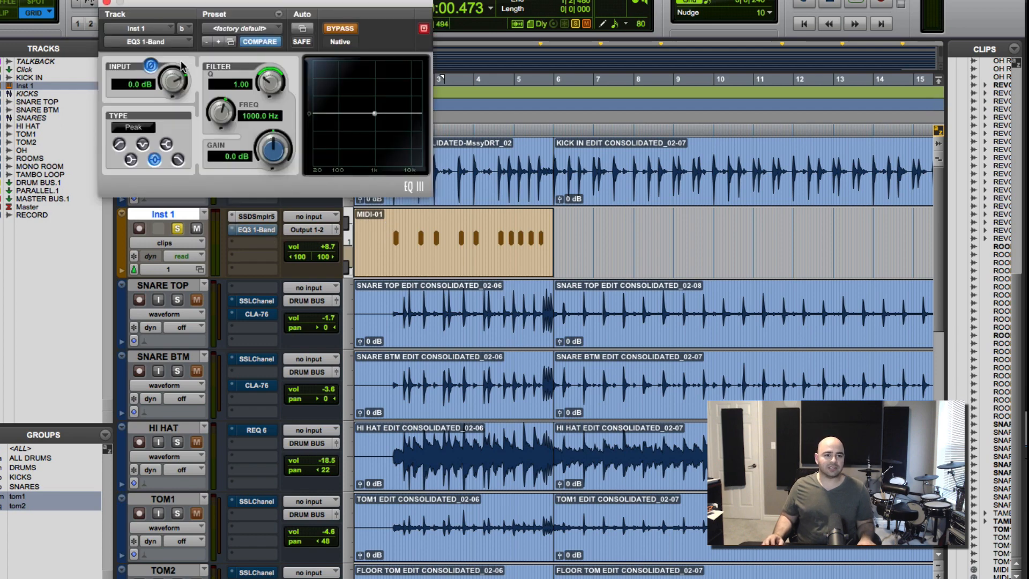
{"action": "left_click", "coordinate": [337, 30]}
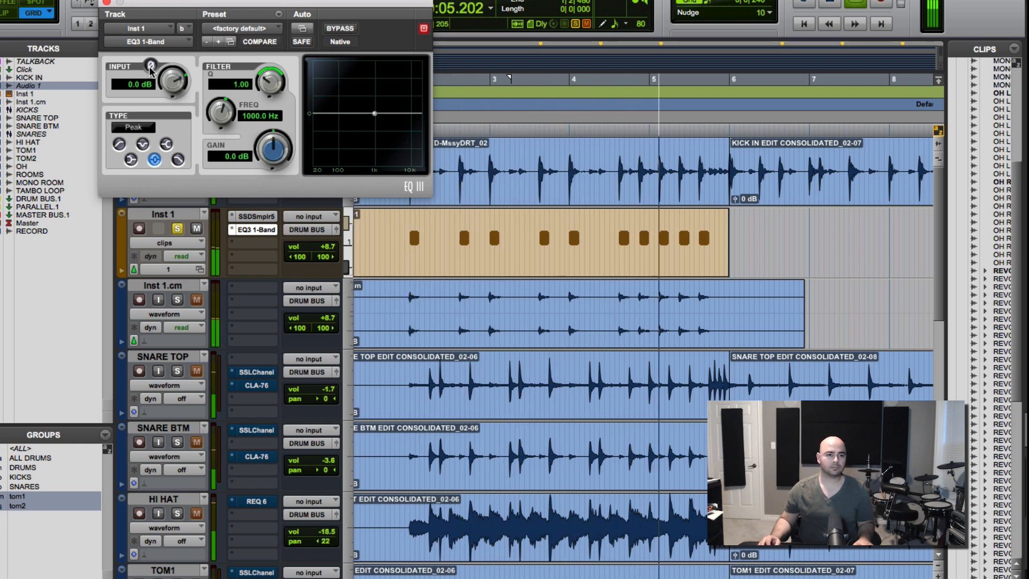
{"action": "key", "text": "space"}
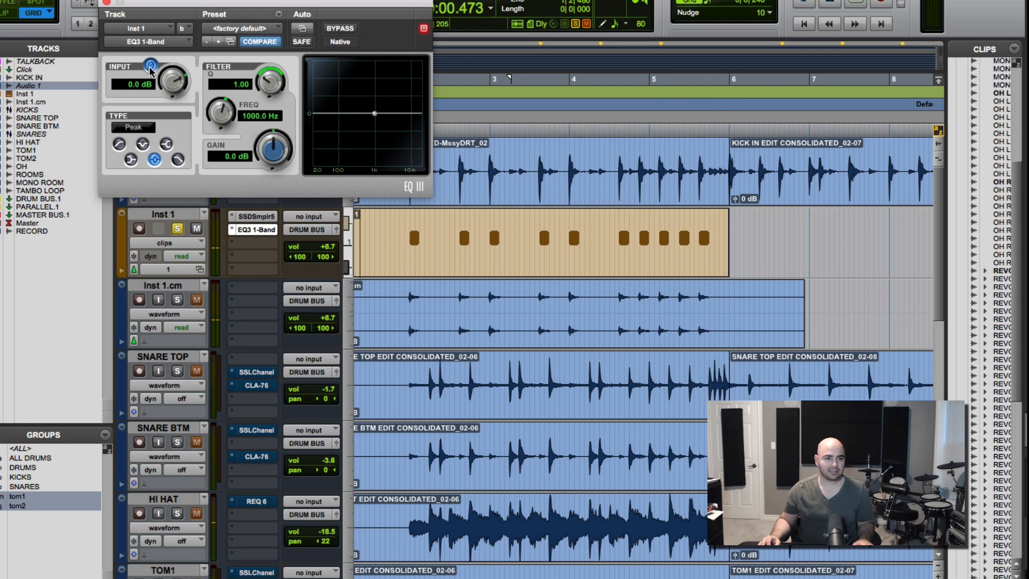
{"action": "key", "text": "space"}
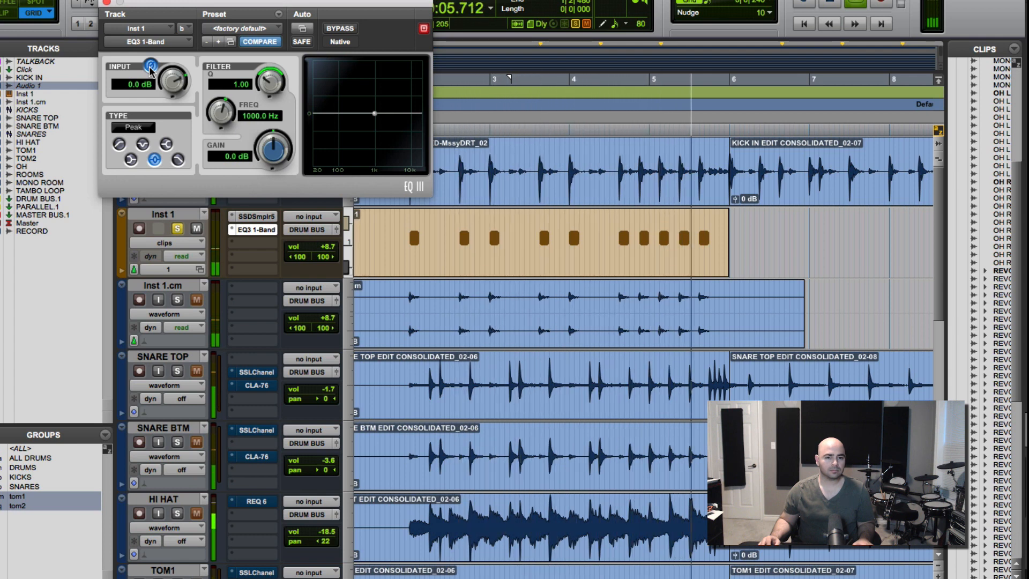
{"action": "key", "text": "space"}
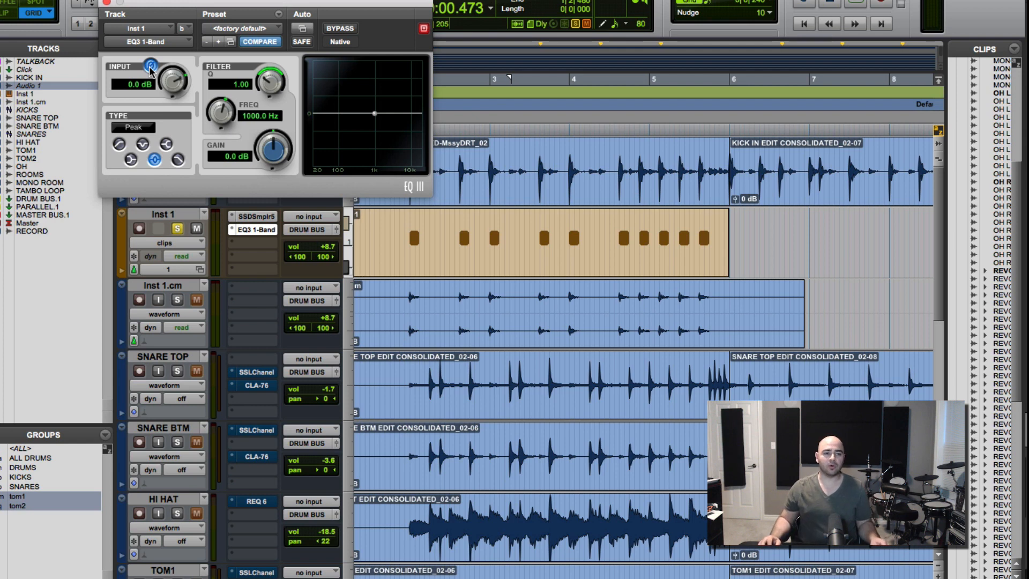
Compare the soloed kicks with normal and inverted input polarity on the Inst 1 EQ, leave polarity normal and close the plug-in
{"action": "left_click", "coordinate": [151, 66]}
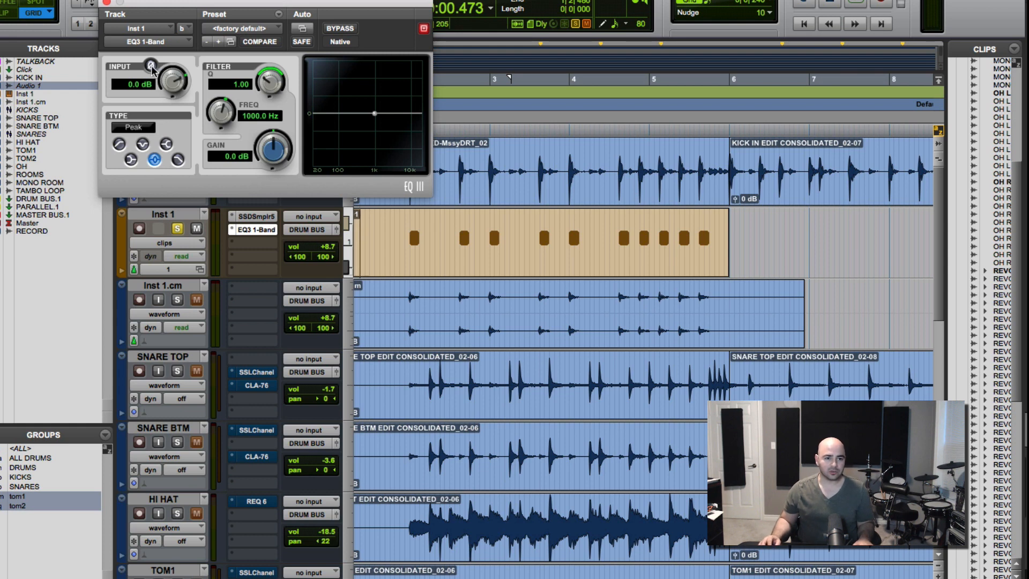
{"action": "key", "text": "space"}
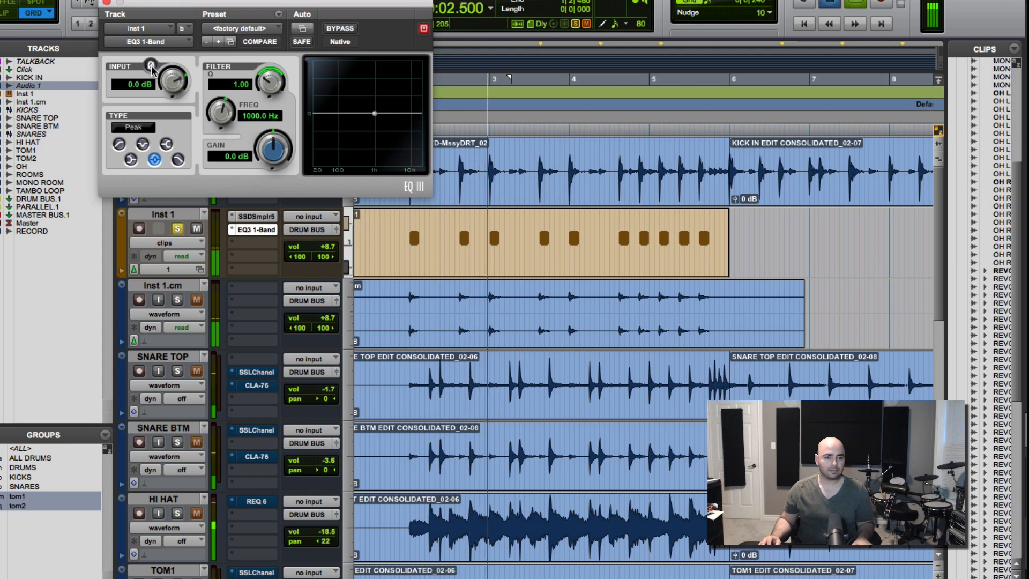
{"action": "key", "text": "space"}
{"action": "left_click", "coordinate": [151, 66]}
{"action": "key", "text": "space"}
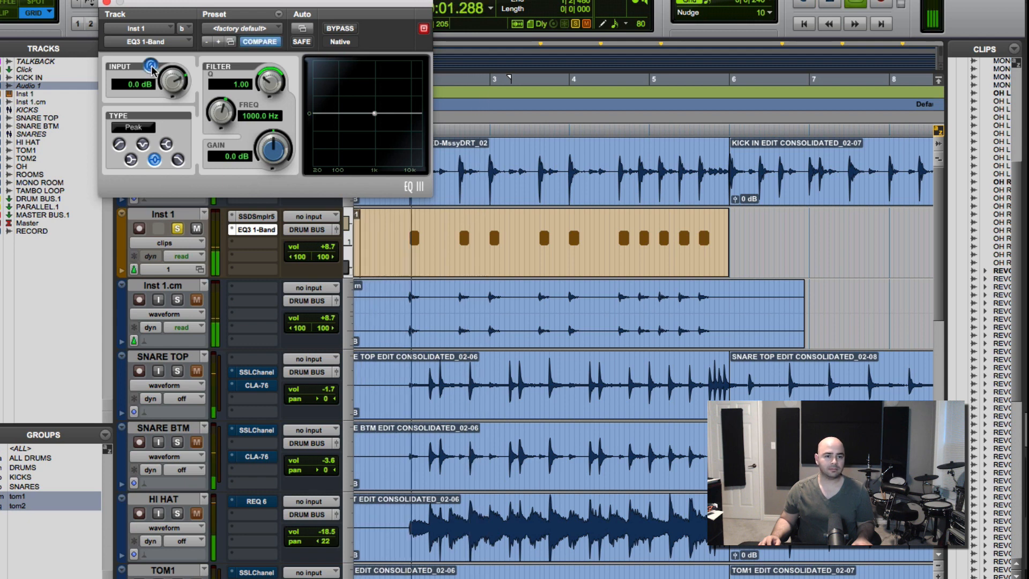
{"action": "key", "text": "space"}
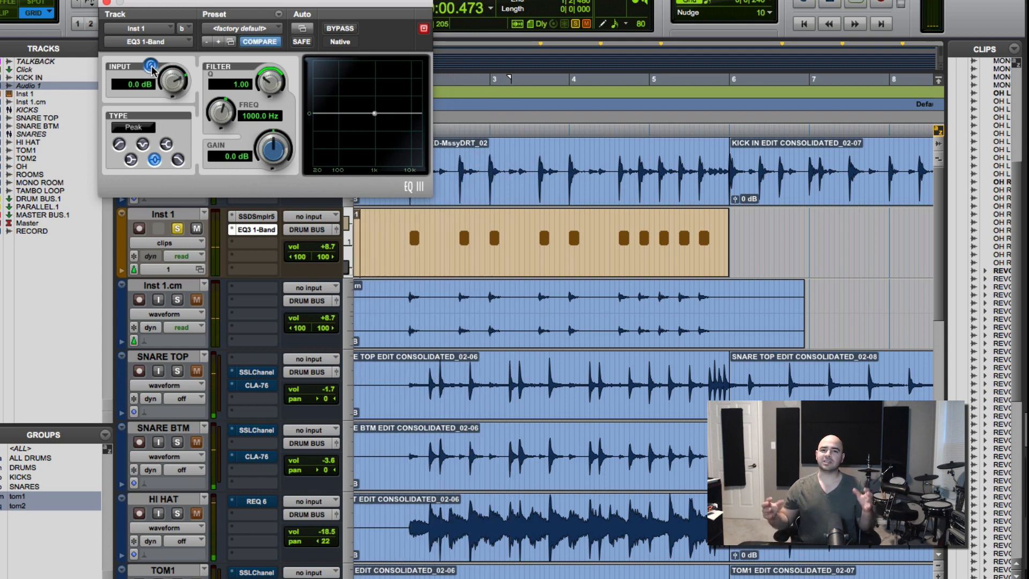
{"action": "left_click", "coordinate": [151, 66]}
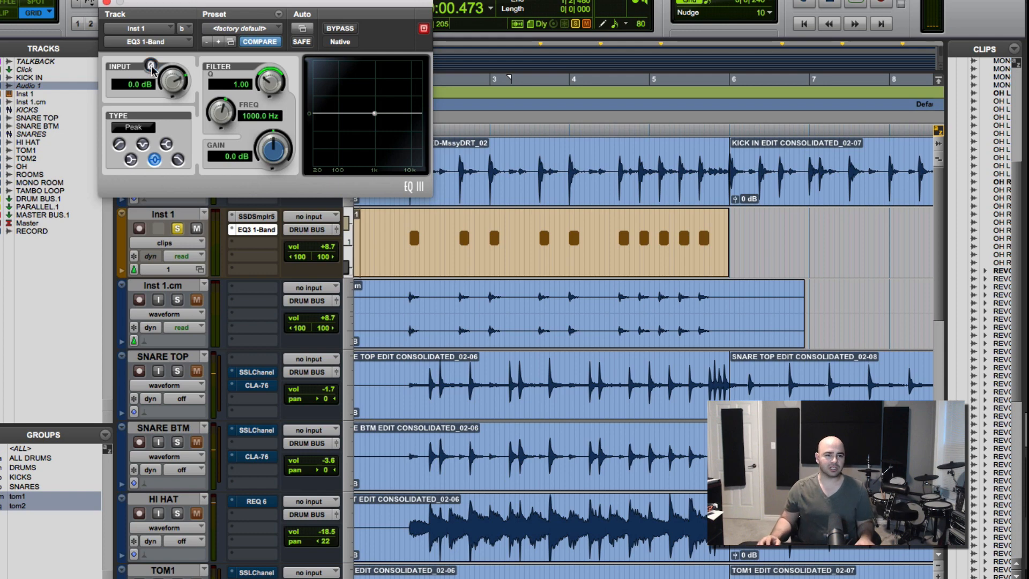
{"action": "left_click", "coordinate": [106, 4]}
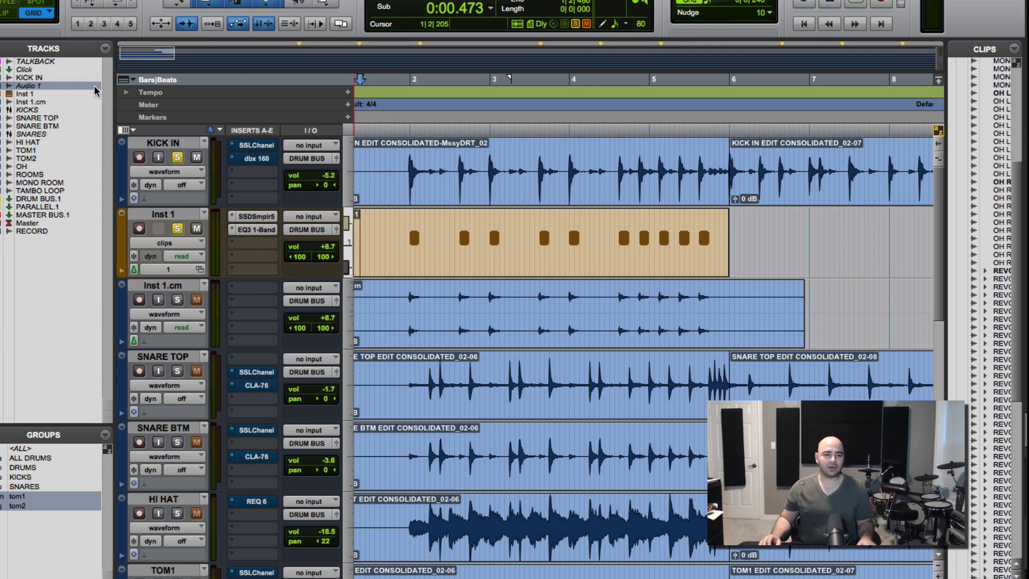
{"action": "right_click", "coordinate": [244, 229]}
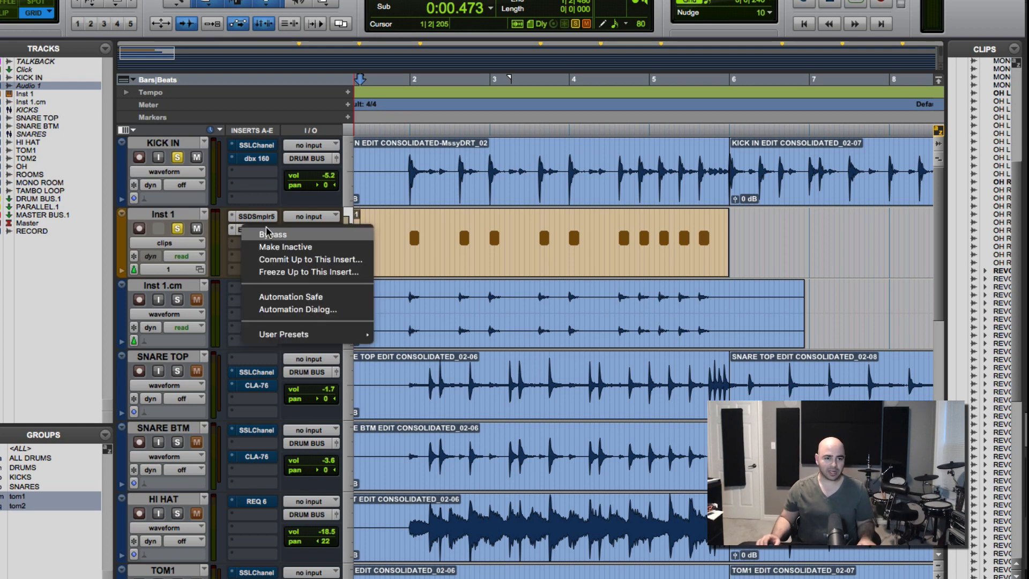
{"action": "left_click", "coordinate": [279, 259]}
{"action": "left_click", "coordinate": [557, 319]}
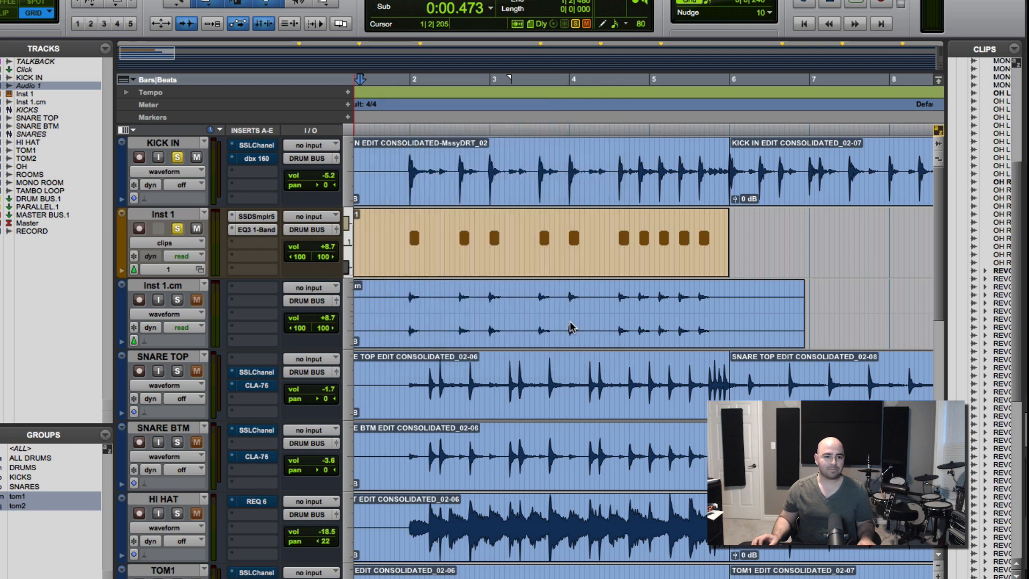